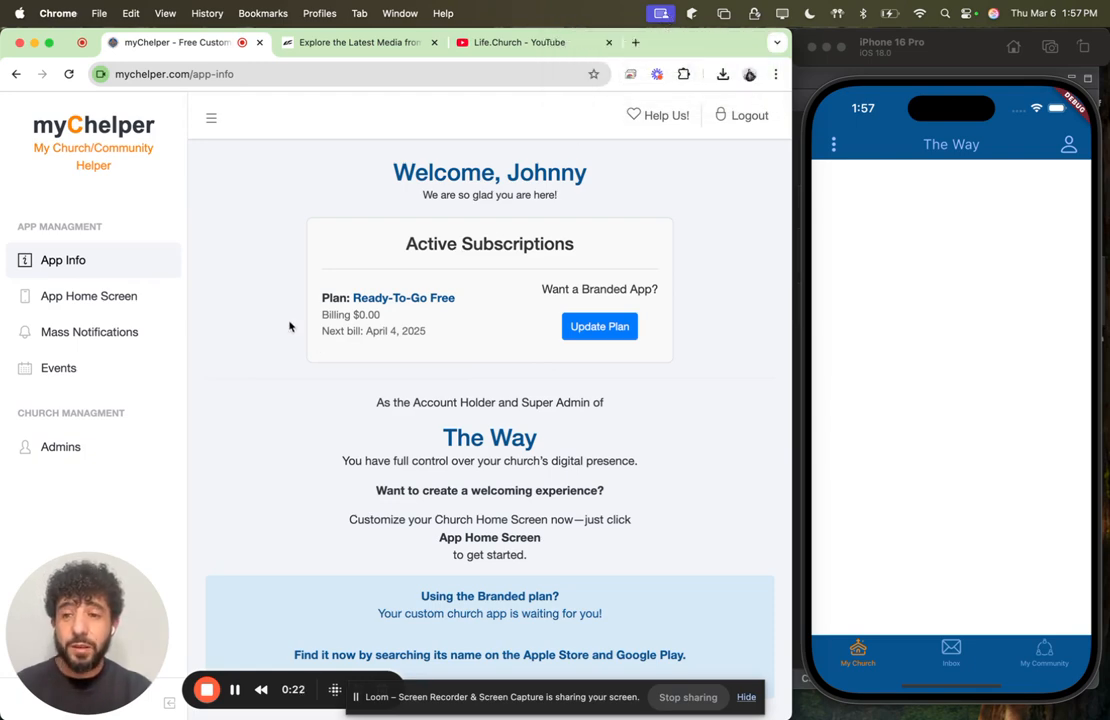
Step: Examine the app info page's church access section with the share link and QR code
{"action": "left_click", "coordinate": [86, 298]}
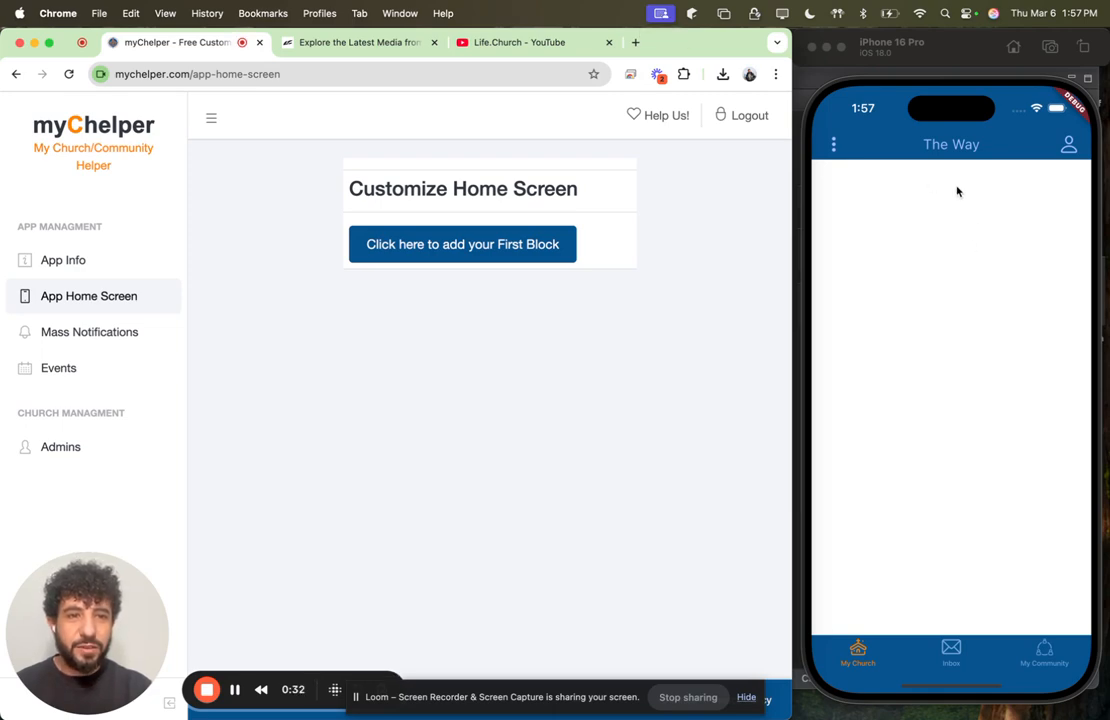
{"action": "left_click", "coordinate": [62, 259]}
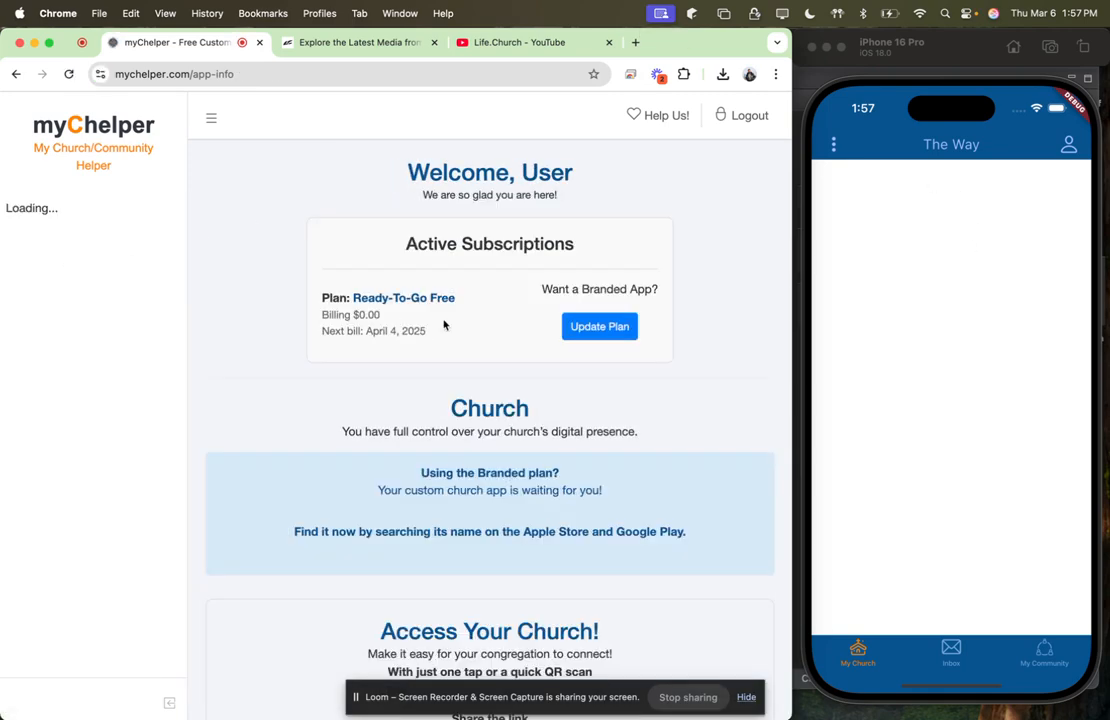
{"action": "scroll", "coordinate": [461, 458], "scroll_direction": "down", "scroll_amount": 3}
{"action": "scroll", "coordinate": [461, 458], "scroll_direction": "down", "scroll_amount": 5}
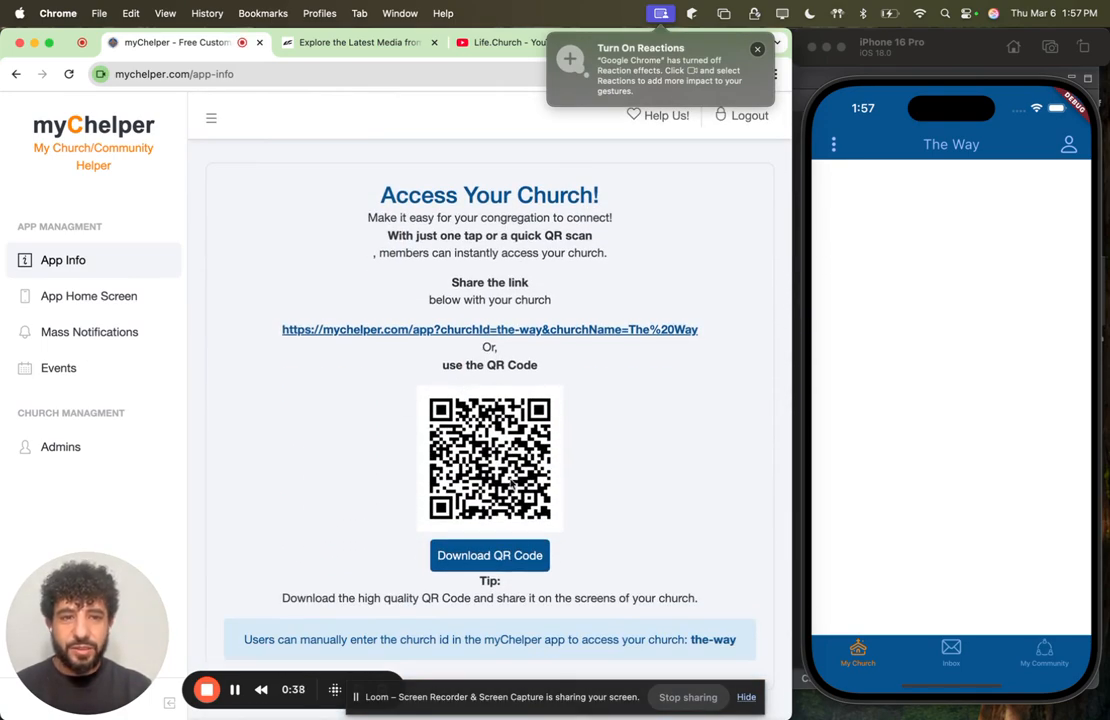
{"action": "scroll", "coordinate": [600, 330], "scroll_direction": "up", "scroll_amount": 2}
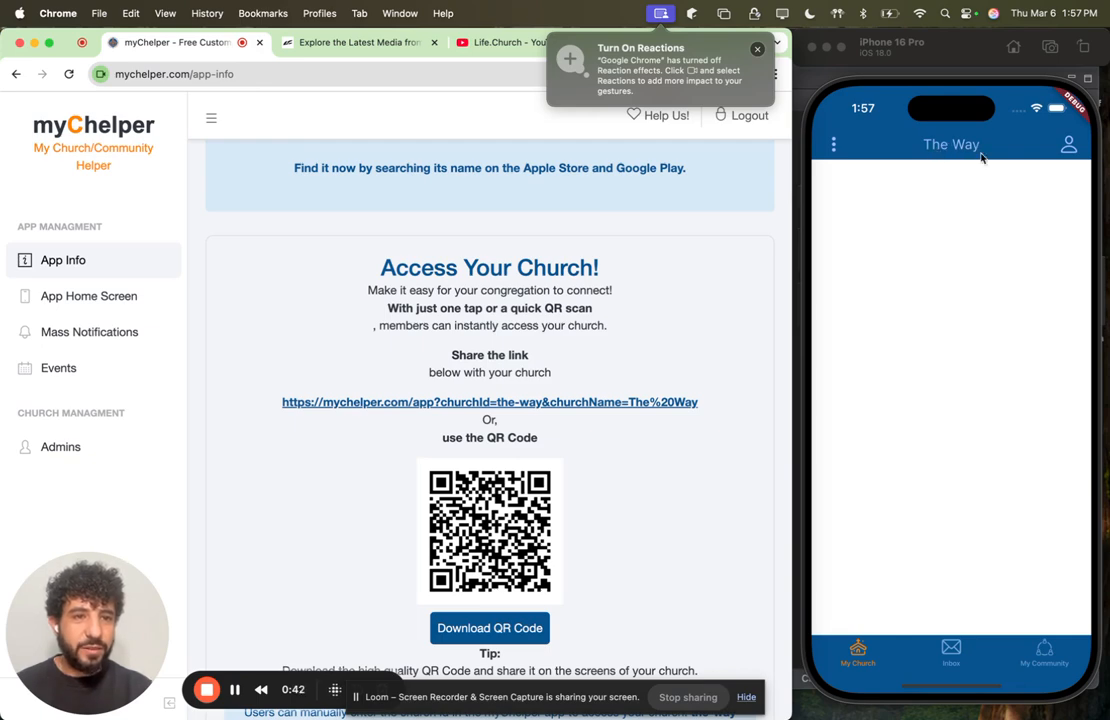
Step: Start adding the first block to the app home screen and glance at the Life.Church media page for reference
{"action": "left_click", "coordinate": [85, 296]}
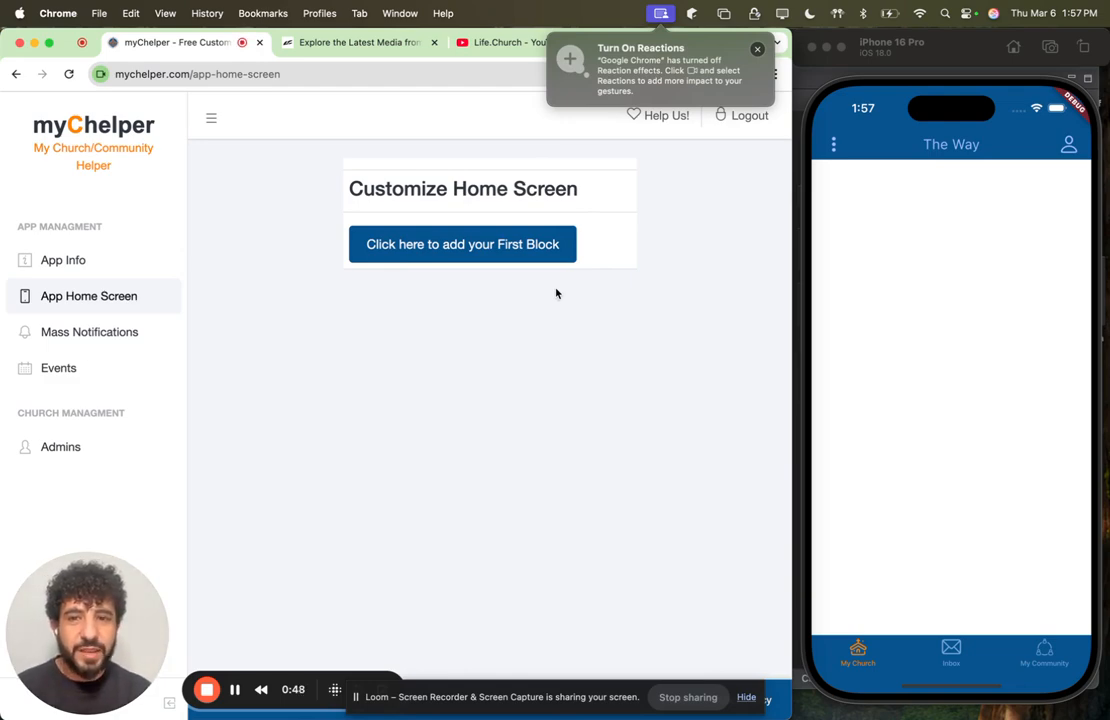
{"action": "left_click", "coordinate": [454, 258]}
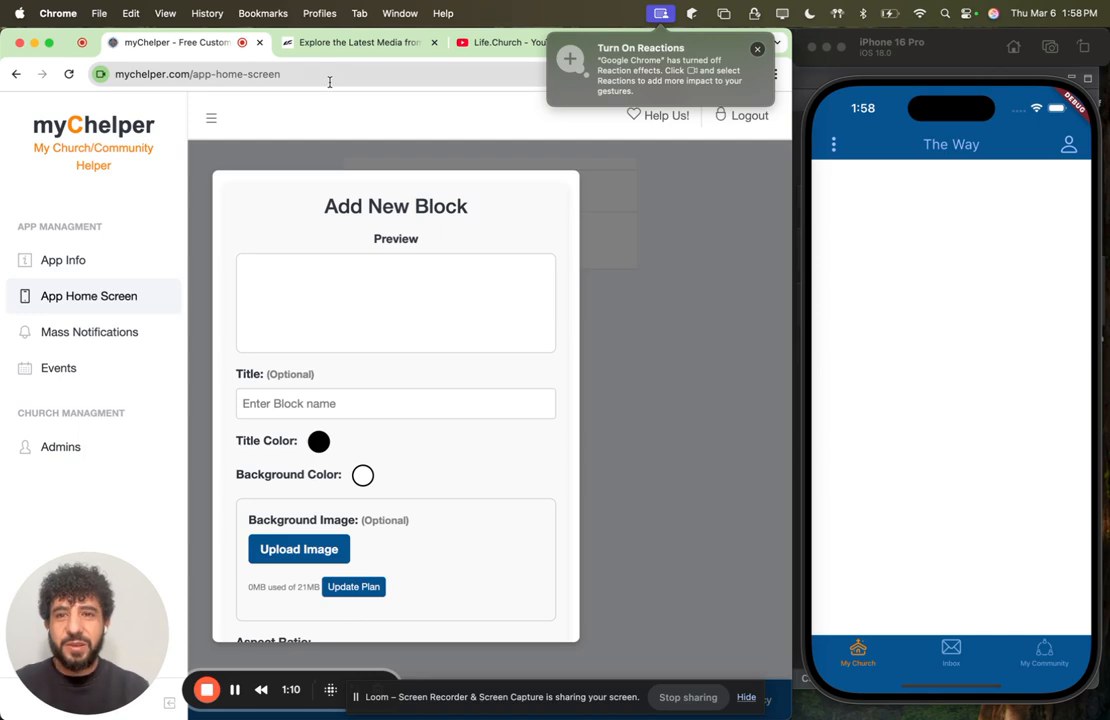
{"action": "left_click", "coordinate": [364, 44]}
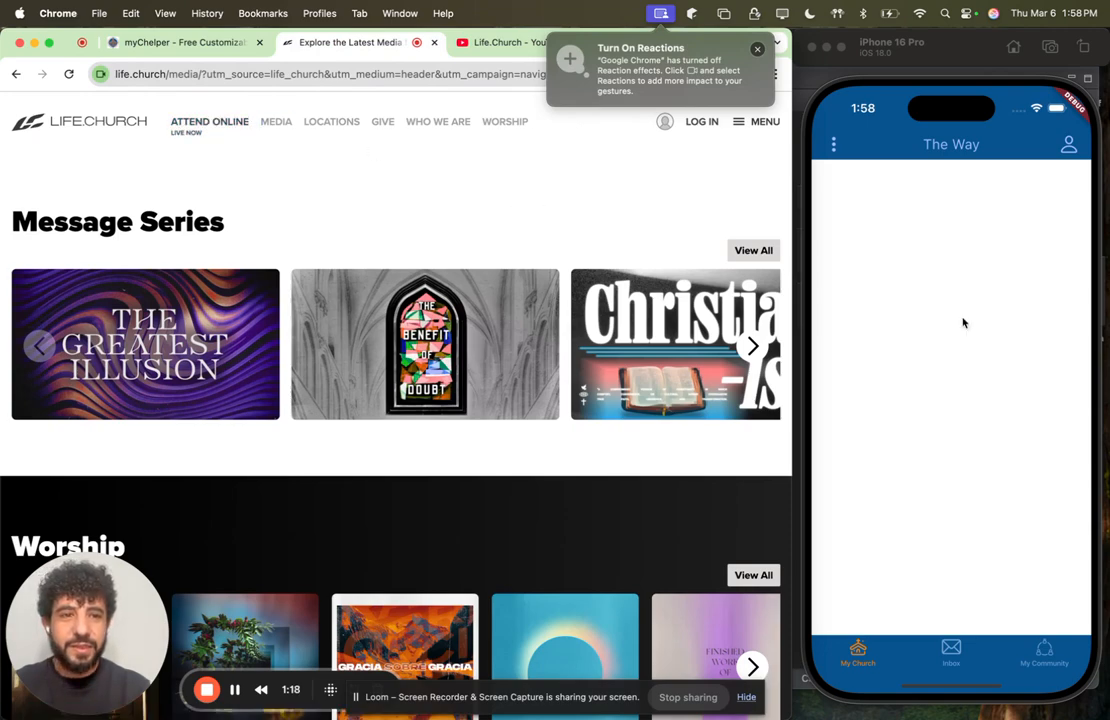
{"action": "left_click", "coordinate": [192, 45]}
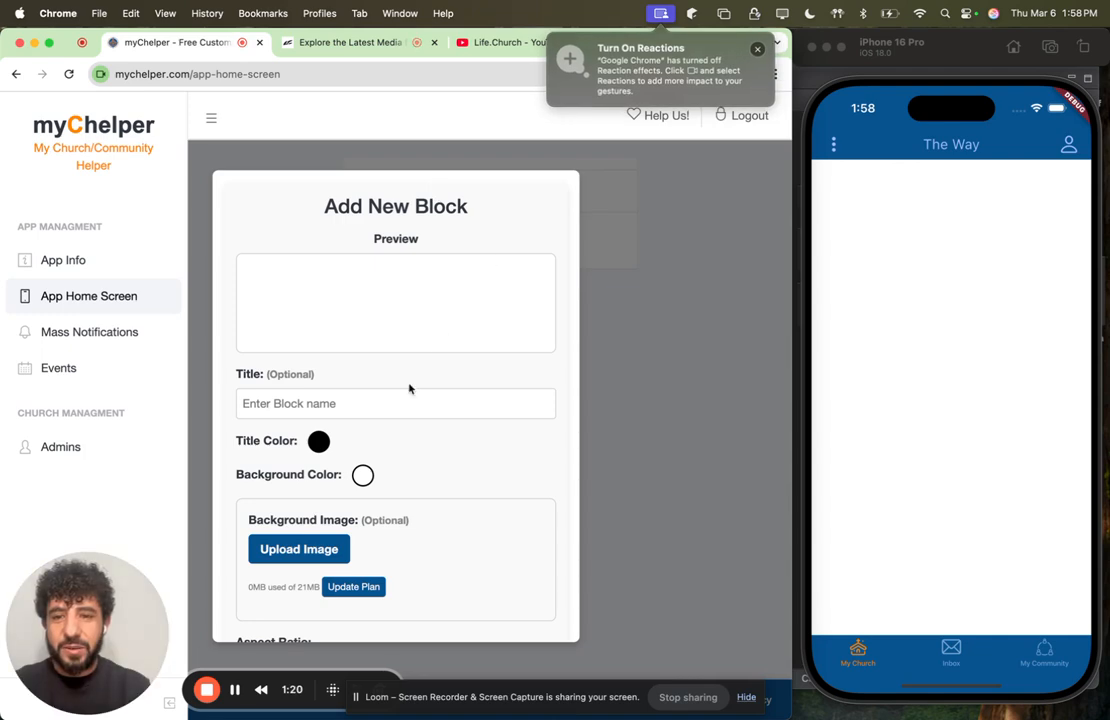
Step: Upload watch-live.png from the myChelper demo folder as the new block's background image
{"action": "scroll", "coordinate": [335, 492], "scroll_direction": "down", "scroll_amount": 2}
{"action": "scroll", "coordinate": [338, 460], "scroll_direction": "up", "scroll_amount": 2}
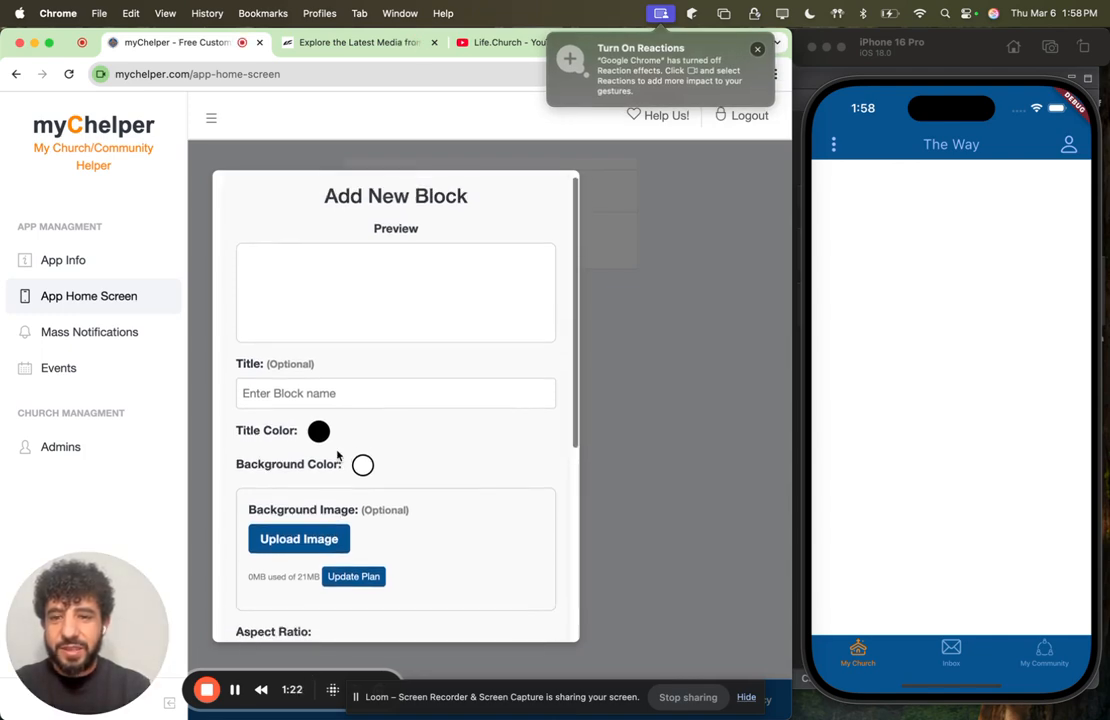
{"action": "scroll", "coordinate": [414, 451], "scroll_direction": "down", "scroll_amount": 1}
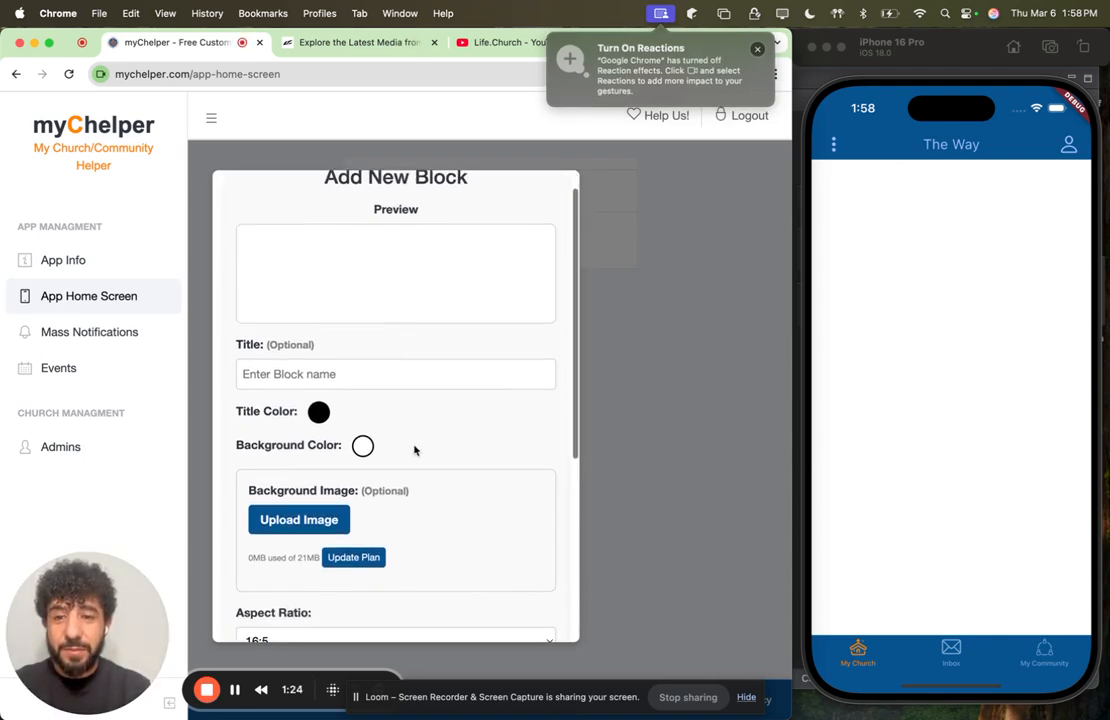
{"action": "left_click", "coordinate": [293, 528]}
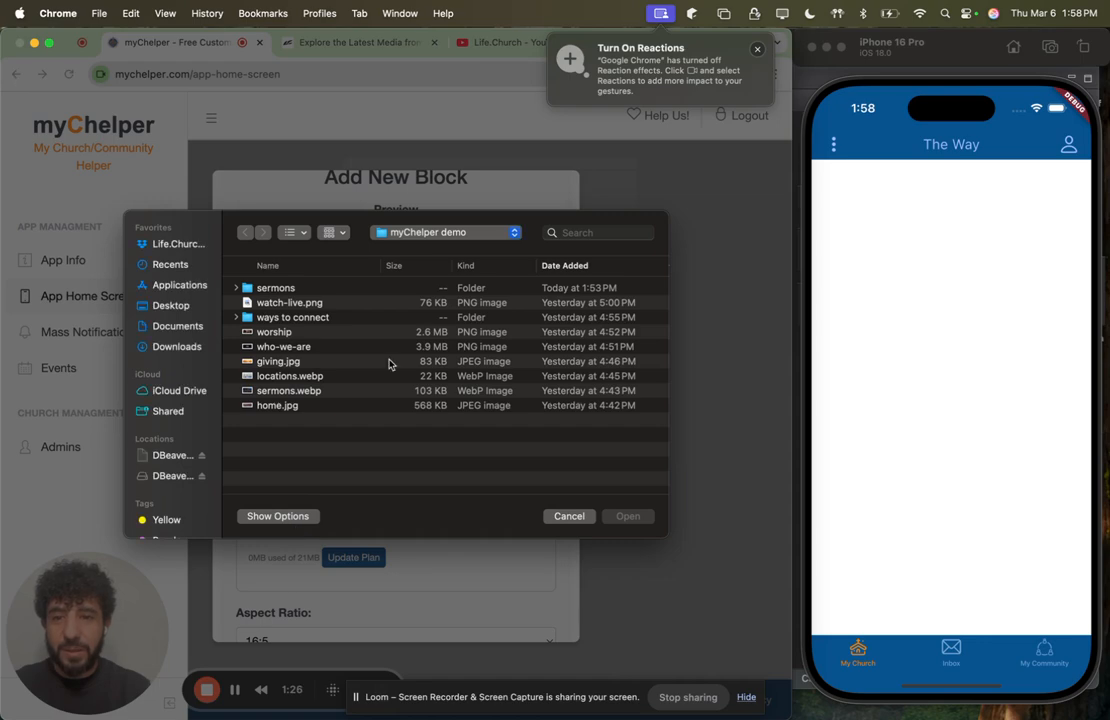
{"action": "left_click", "coordinate": [268, 305]}
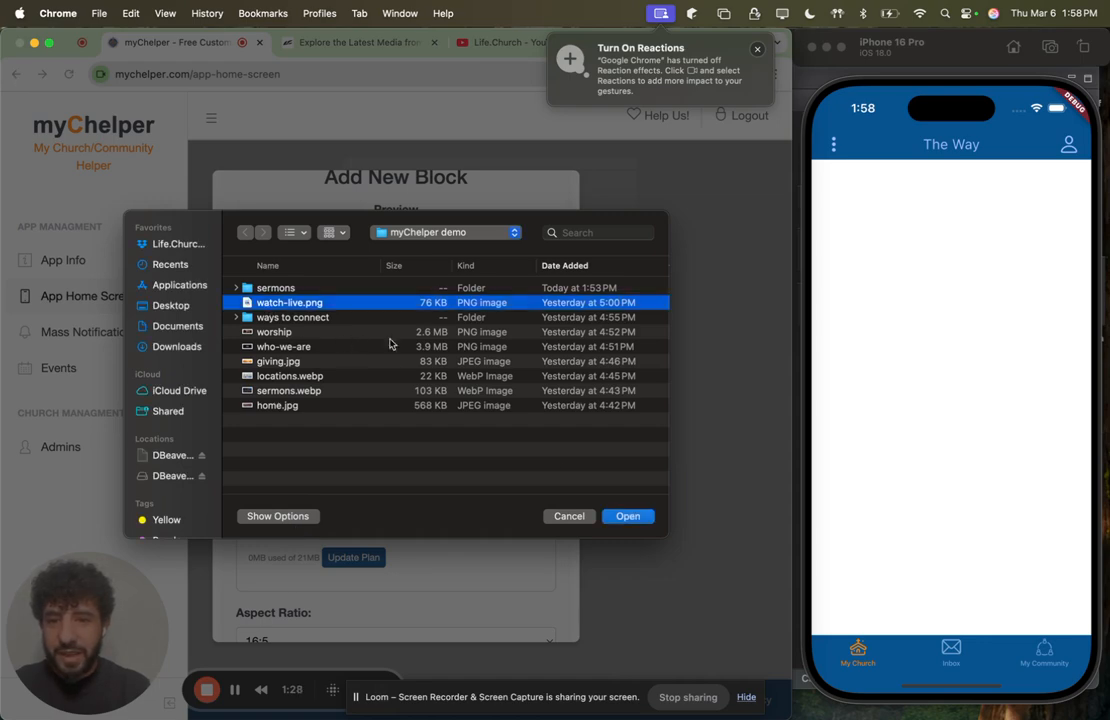
{"action": "left_click", "coordinate": [628, 516]}
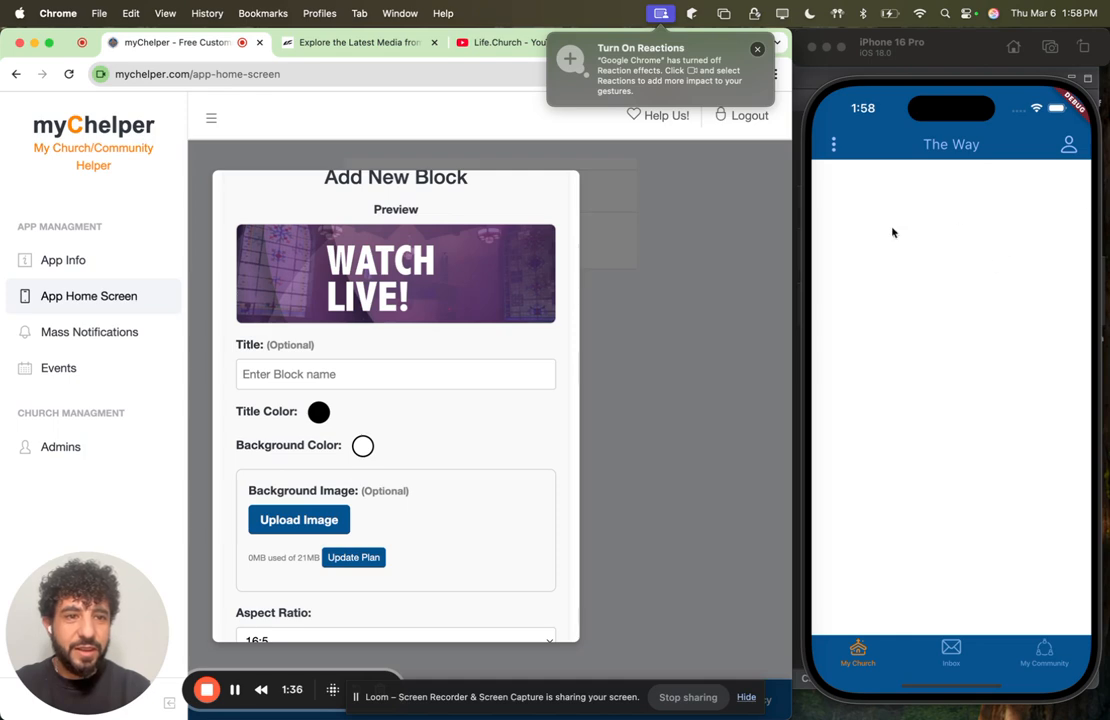
Step: Try the 16:9 and 1:1 aspect ratios for the new block and check each in the preview
{"action": "scroll", "coordinate": [416, 449], "scroll_direction": "down", "scroll_amount": 3}
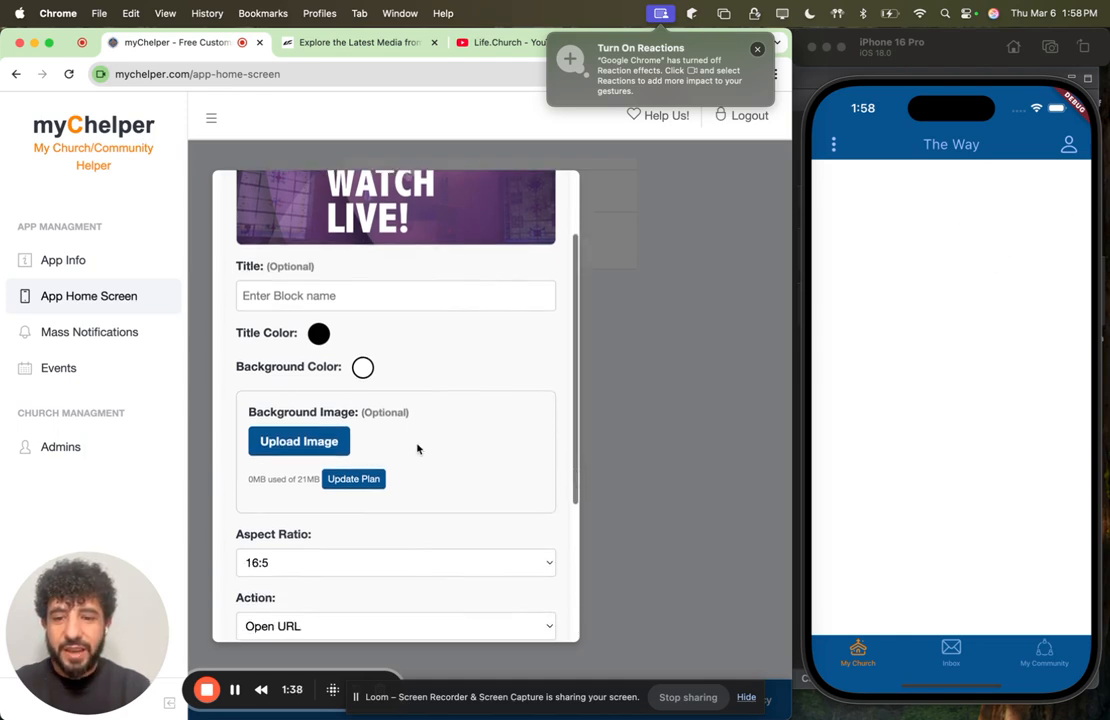
{"action": "scroll", "coordinate": [417, 448], "scroll_direction": "down", "scroll_amount": 3}
{"action": "left_click", "coordinate": [389, 513]}
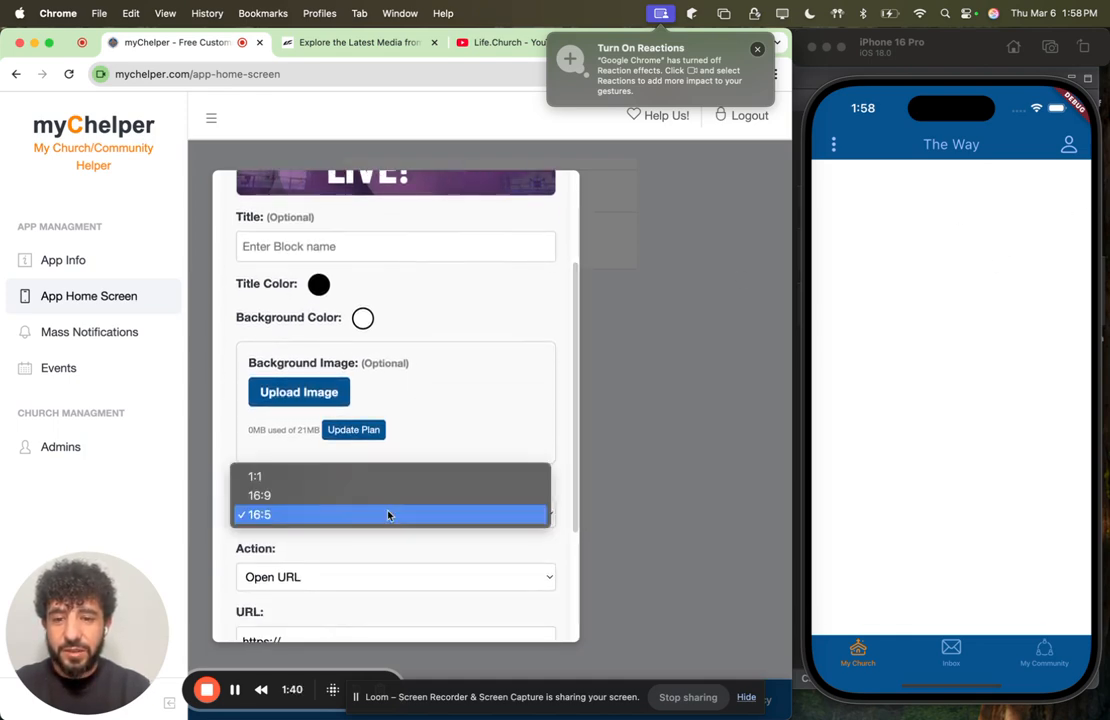
{"action": "left_click", "coordinate": [373, 496]}
{"action": "scroll", "coordinate": [384, 439], "scroll_direction": "up", "scroll_amount": 5}
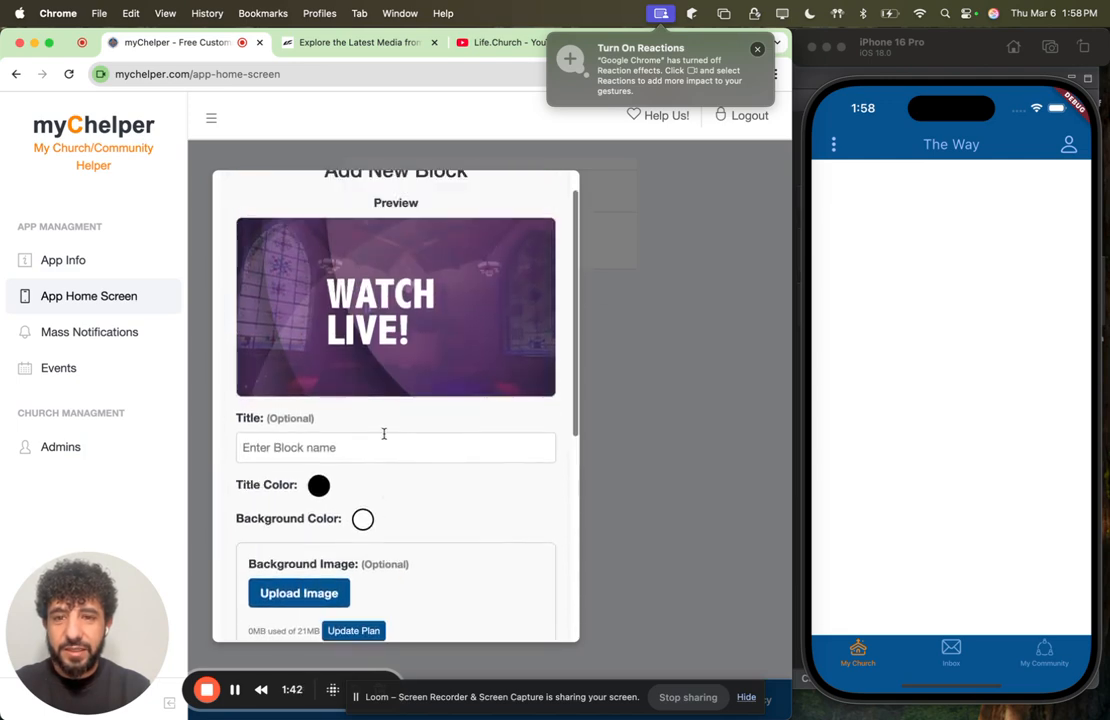
{"action": "scroll", "coordinate": [384, 434], "scroll_direction": "down", "scroll_amount": 3}
{"action": "scroll", "coordinate": [384, 446], "scroll_direction": "down", "scroll_amount": 2}
{"action": "left_click", "coordinate": [334, 531]}
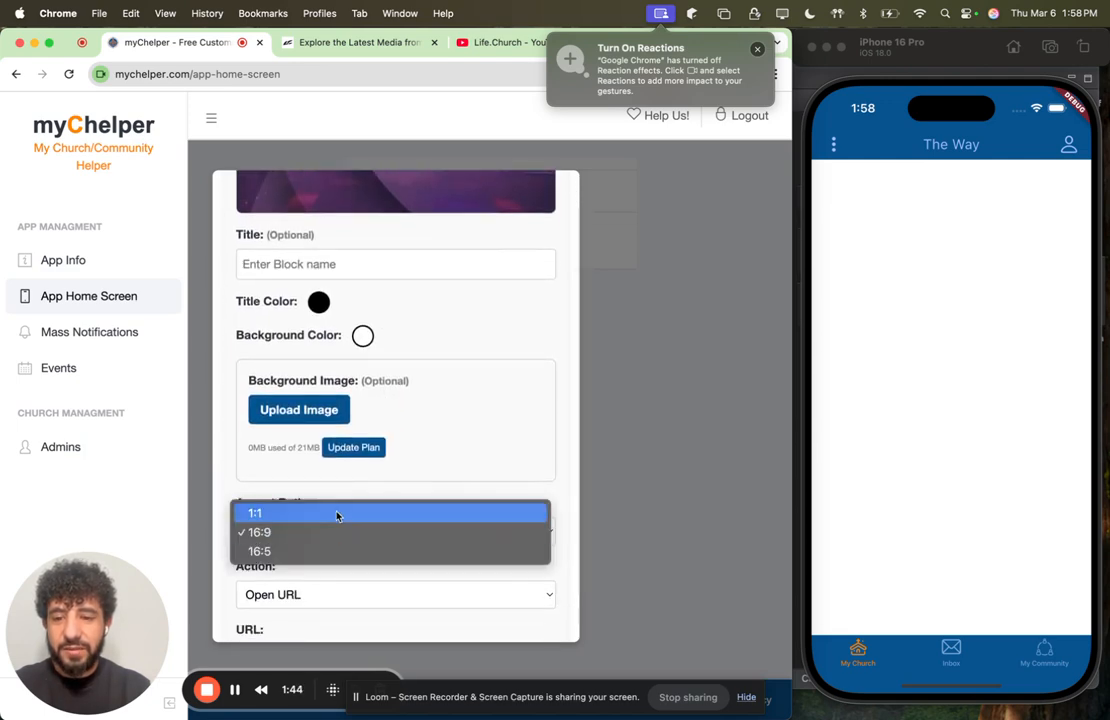
{"action": "left_click", "coordinate": [339, 512]}
{"action": "scroll", "coordinate": [396, 404], "scroll_direction": "up", "scroll_amount": 5}
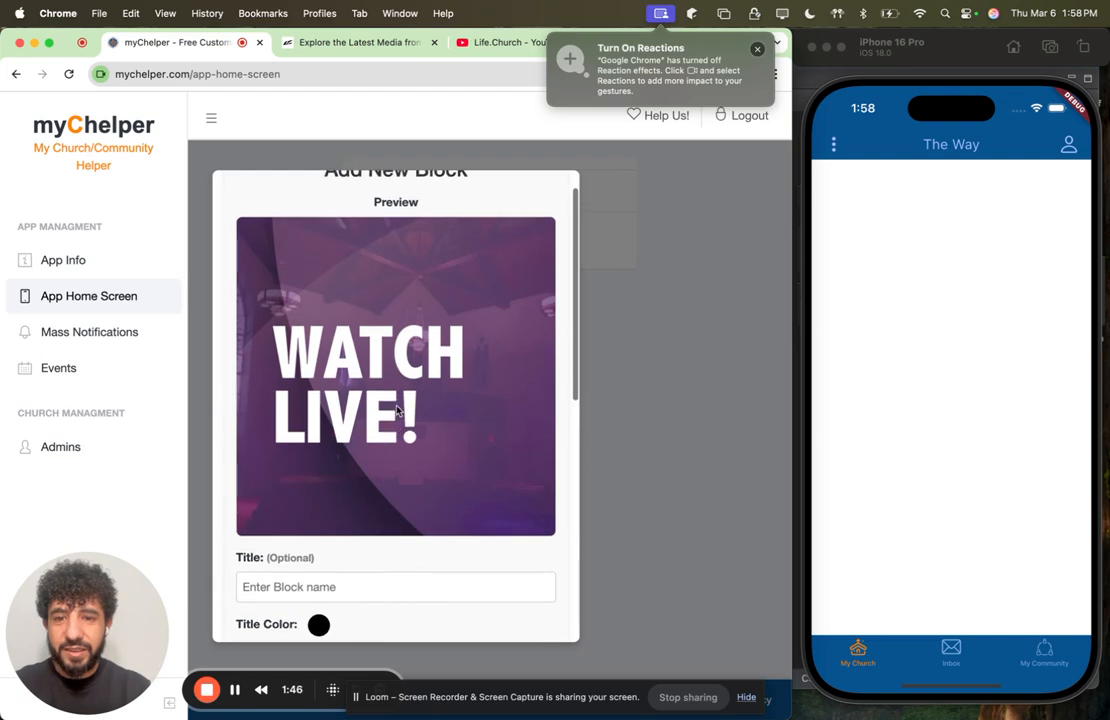
Step: Set the new block's aspect ratio to 16:5
{"action": "scroll", "coordinate": [397, 410], "scroll_direction": "down", "scroll_amount": 5}
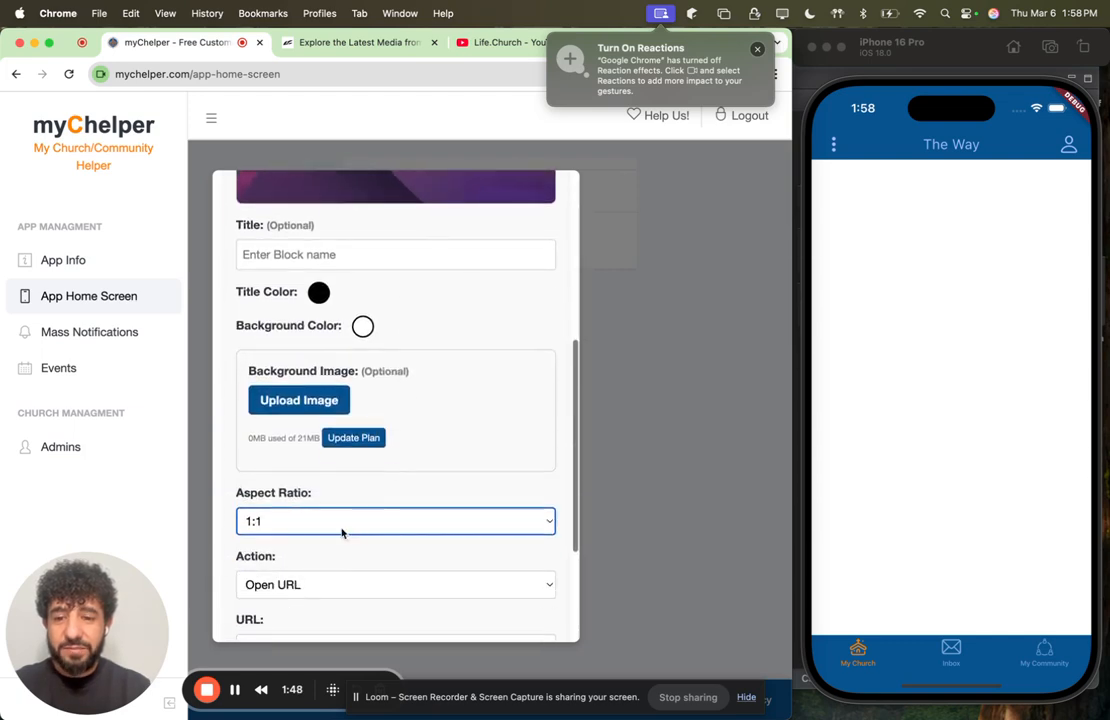
{"action": "left_click", "coordinate": [343, 526]}
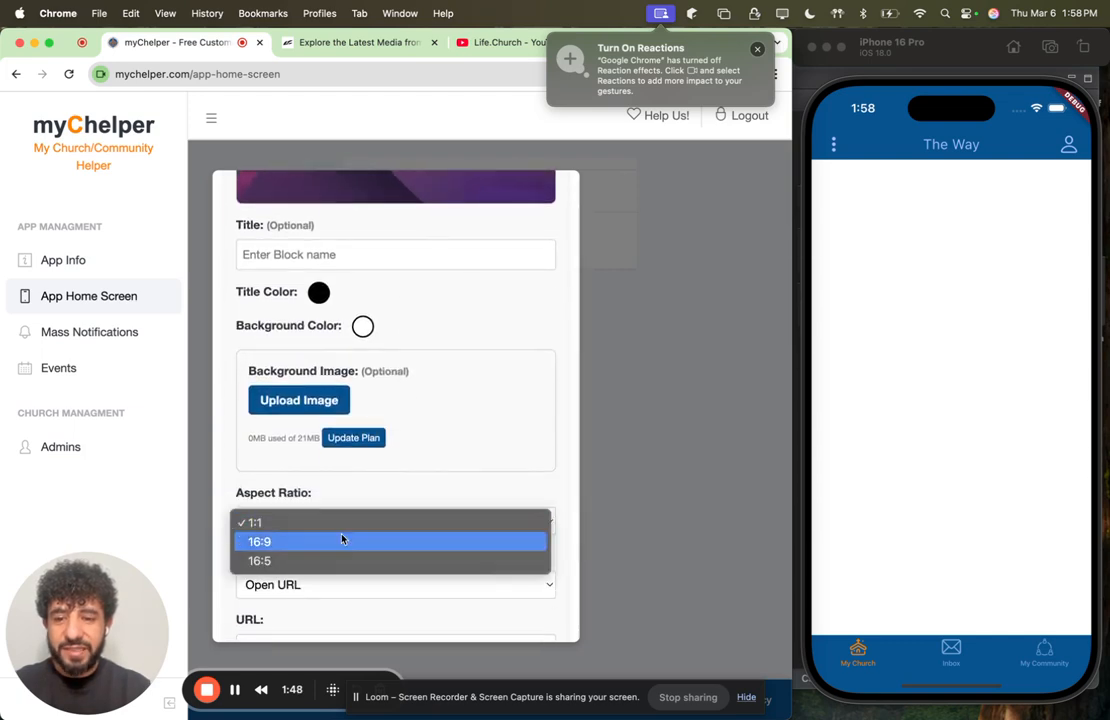
{"action": "left_click", "coordinate": [287, 561]}
{"action": "scroll", "coordinate": [453, 468], "scroll_direction": "down", "scroll_amount": 2}
{"action": "scroll", "coordinate": [454, 468], "scroll_direction": "up", "scroll_amount": 5}
{"action": "scroll", "coordinate": [455, 468], "scroll_direction": "down", "scroll_amount": 4}
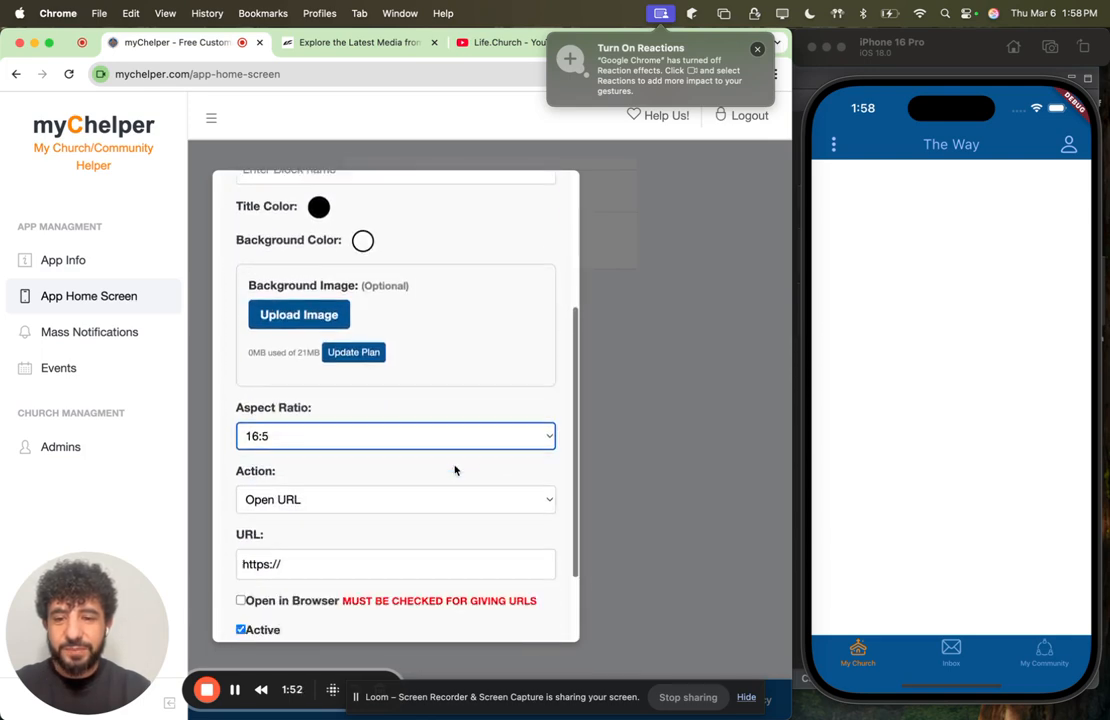
{"action": "left_click", "coordinate": [347, 42]}
{"action": "left_click", "coordinate": [203, 119]}
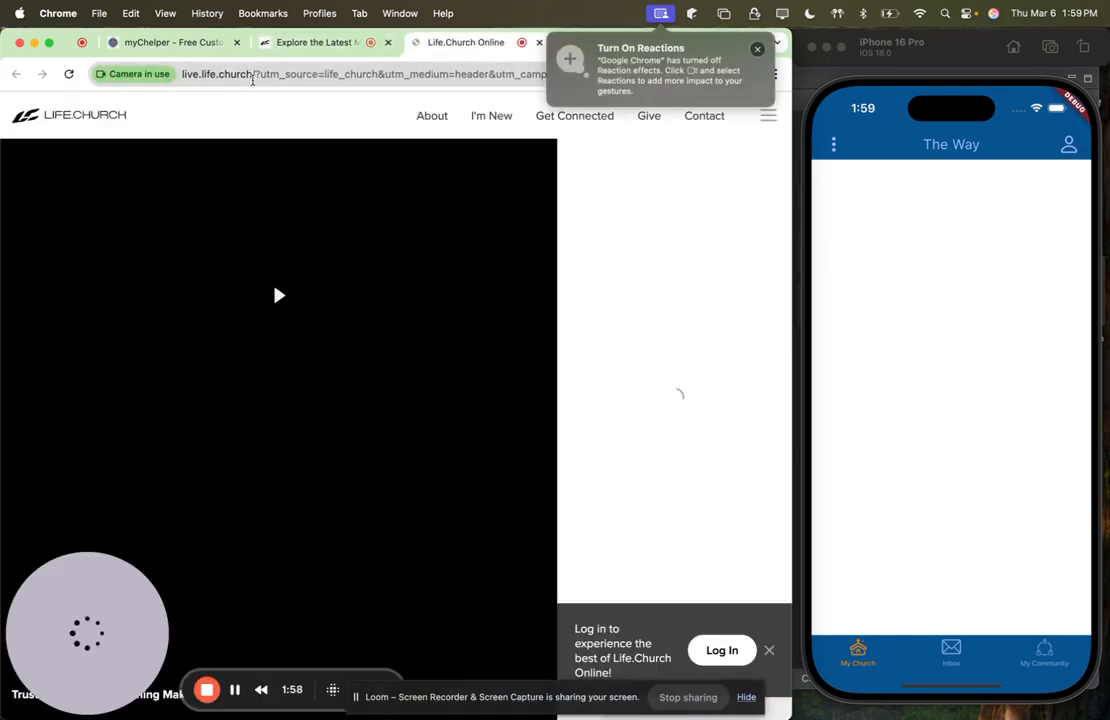
{"action": "left_click_drag", "start_coordinate": [253, 78], "coordinate": [175, 75]}
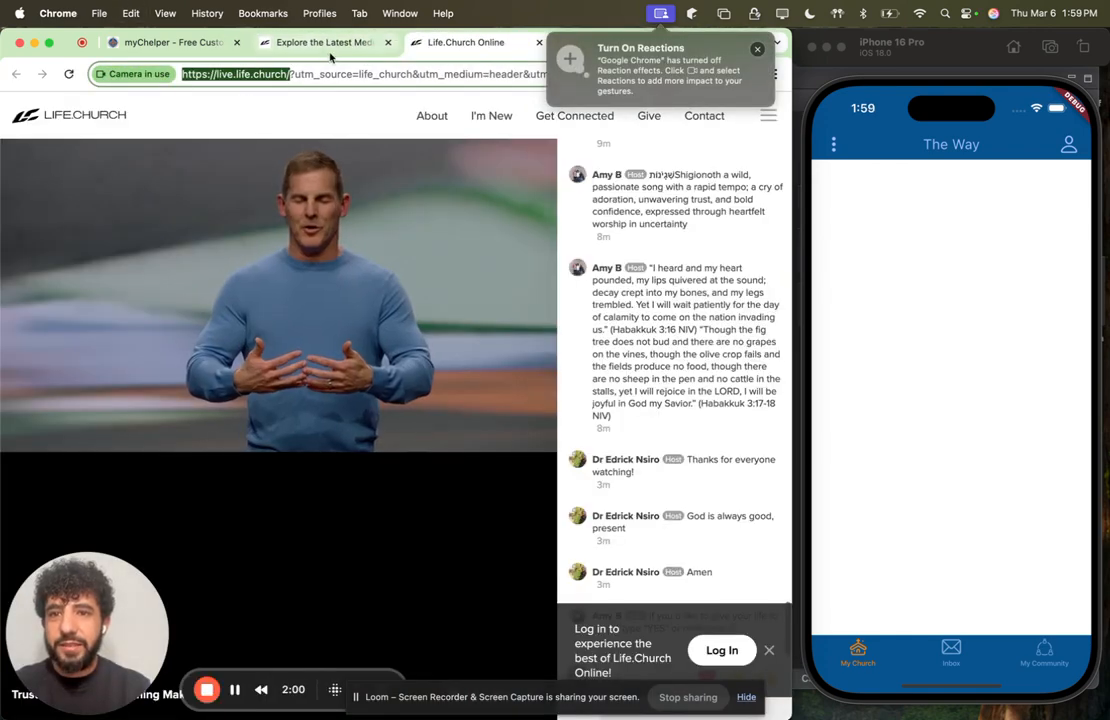
{"action": "left_click", "coordinate": [335, 42]}
{"action": "left_click", "coordinate": [178, 42]}
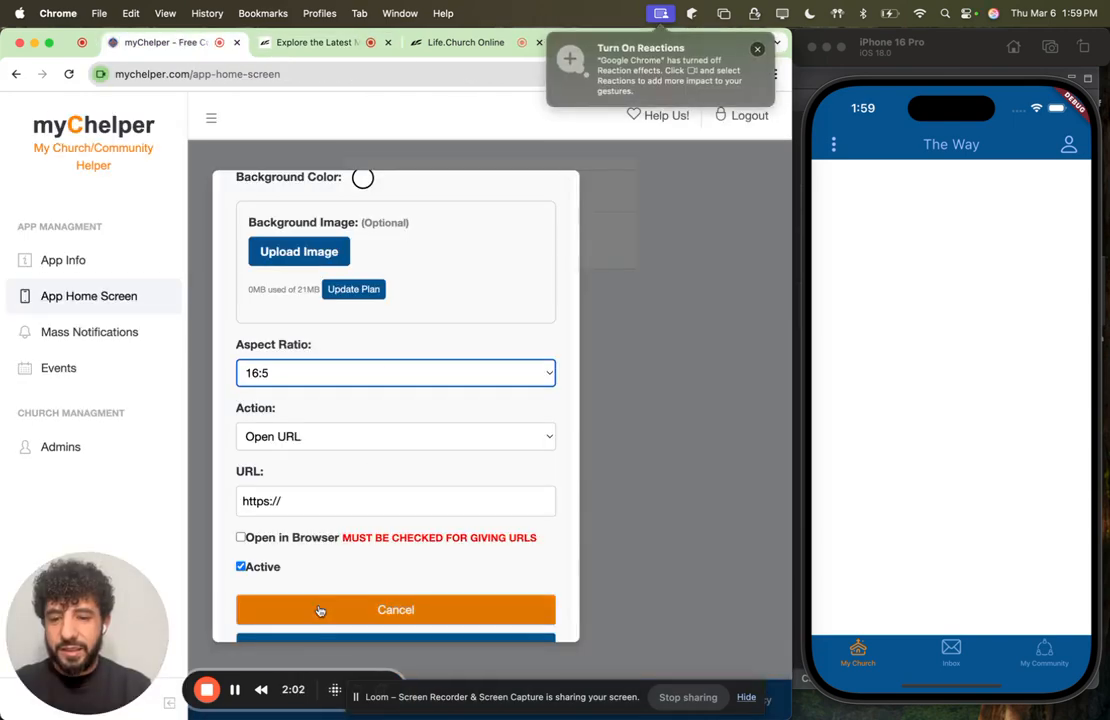
{"action": "scroll", "coordinate": [332, 508], "scroll_direction": "down", "scroll_amount": 2}
{"action": "left_click", "coordinate": [315, 456]}
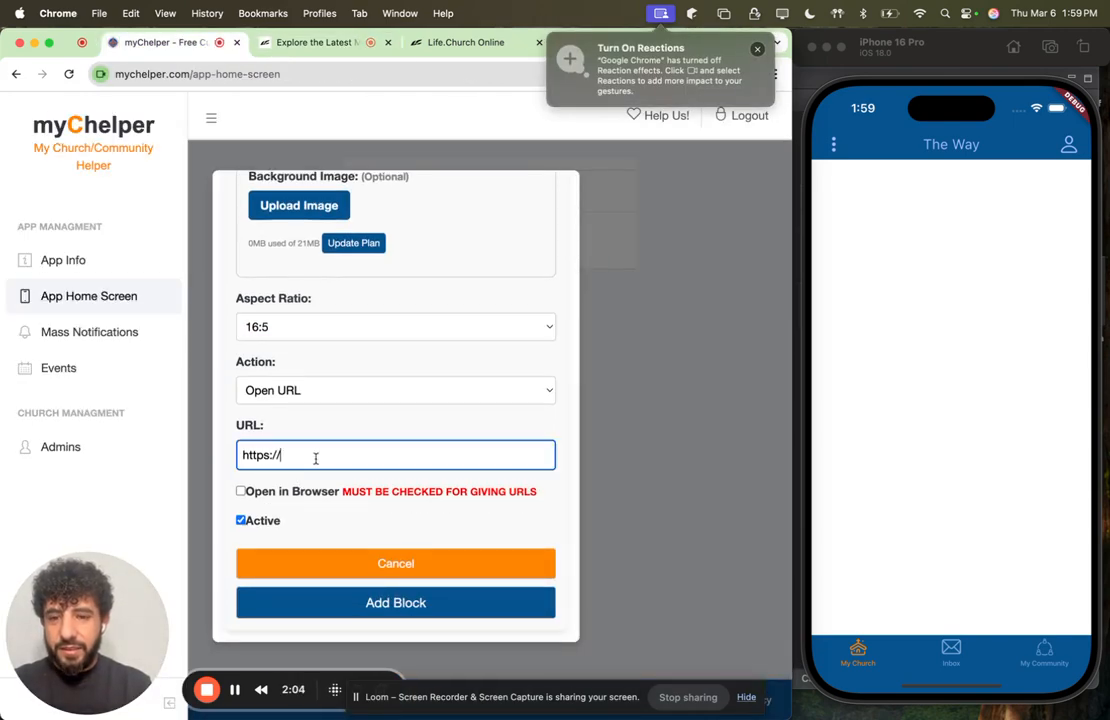
{"action": "type", "text": "live.life.church/"}
{"action": "left_click", "coordinate": [402, 433]}
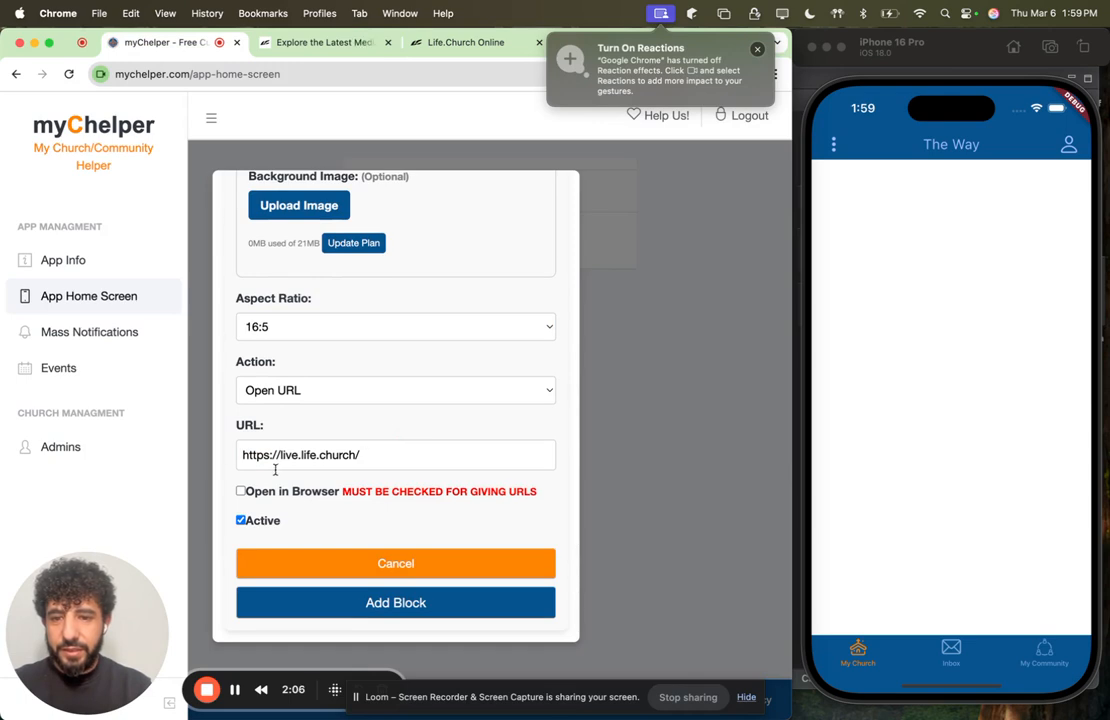
Step: Add the configured block to the home screen and publish the changes
{"action": "left_click", "coordinate": [395, 603]}
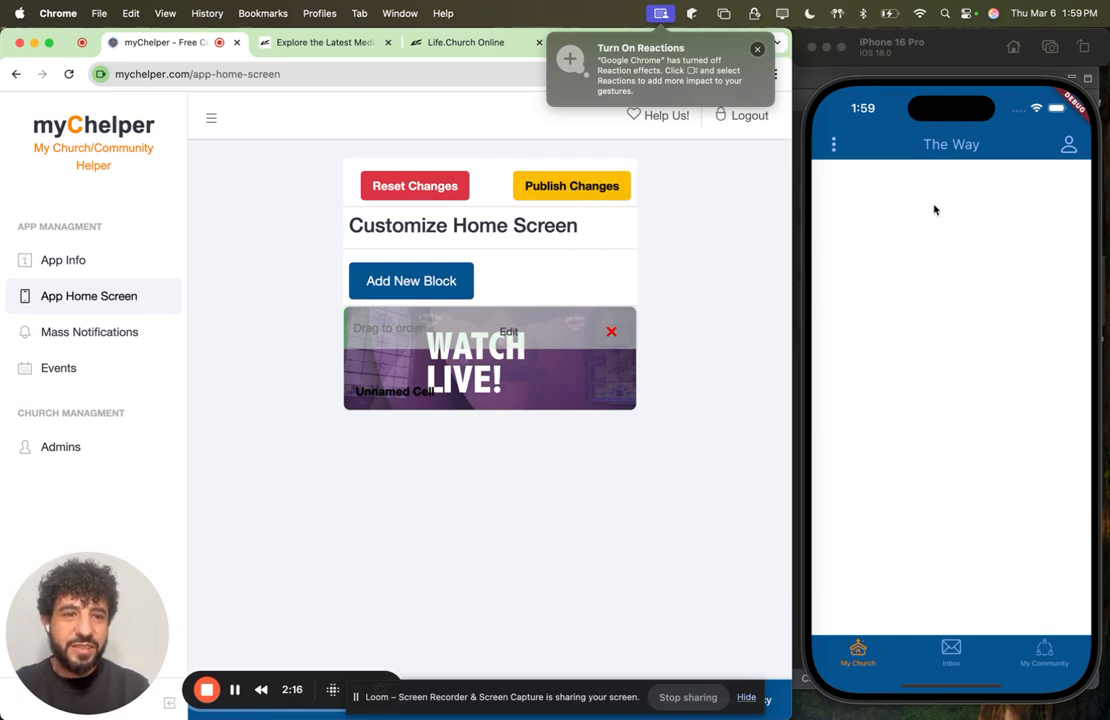
{"action": "left_click", "coordinate": [560, 188]}
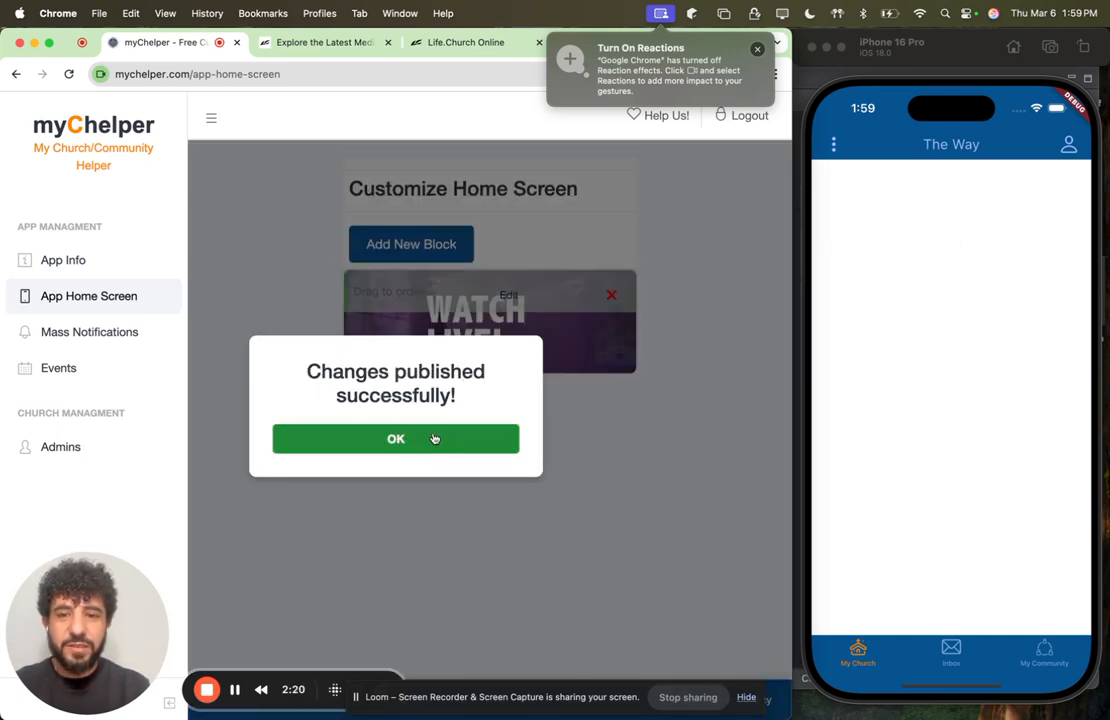
{"action": "left_click", "coordinate": [433, 438]}
Step: Refresh the app in the iPhone simulator, test the Watch Live block's link and return to its home screen
{"action": "left_click_drag", "start_coordinate": [986, 253], "coordinate": [964, 600]}
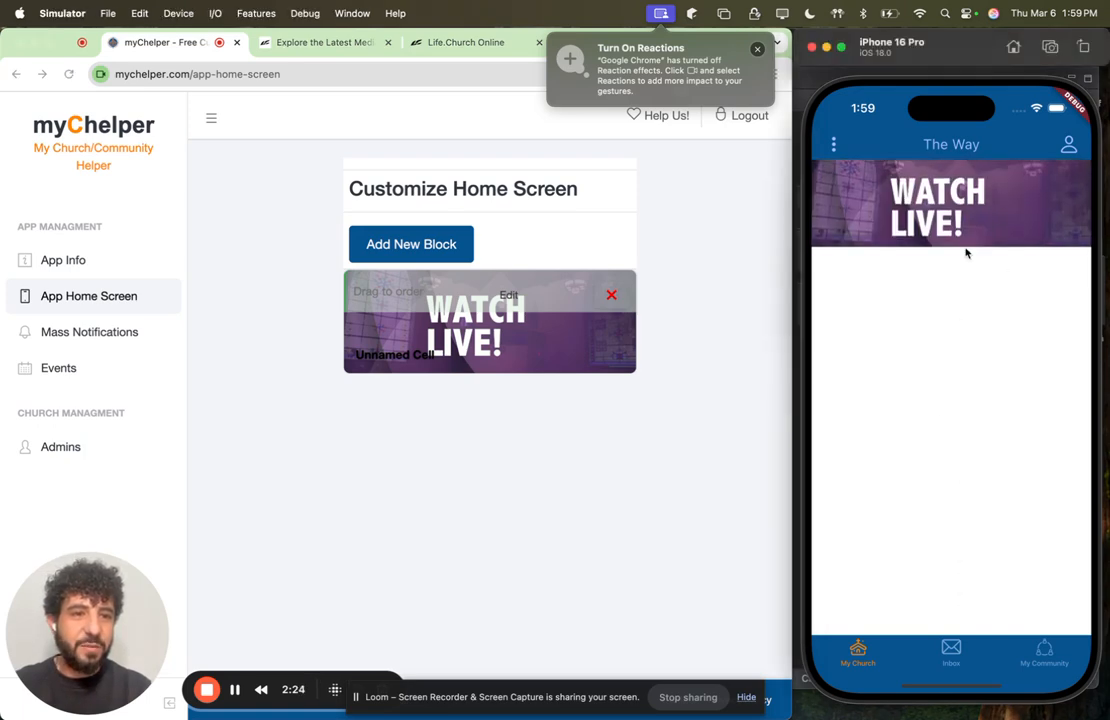
{"action": "left_click", "coordinate": [971, 222]}
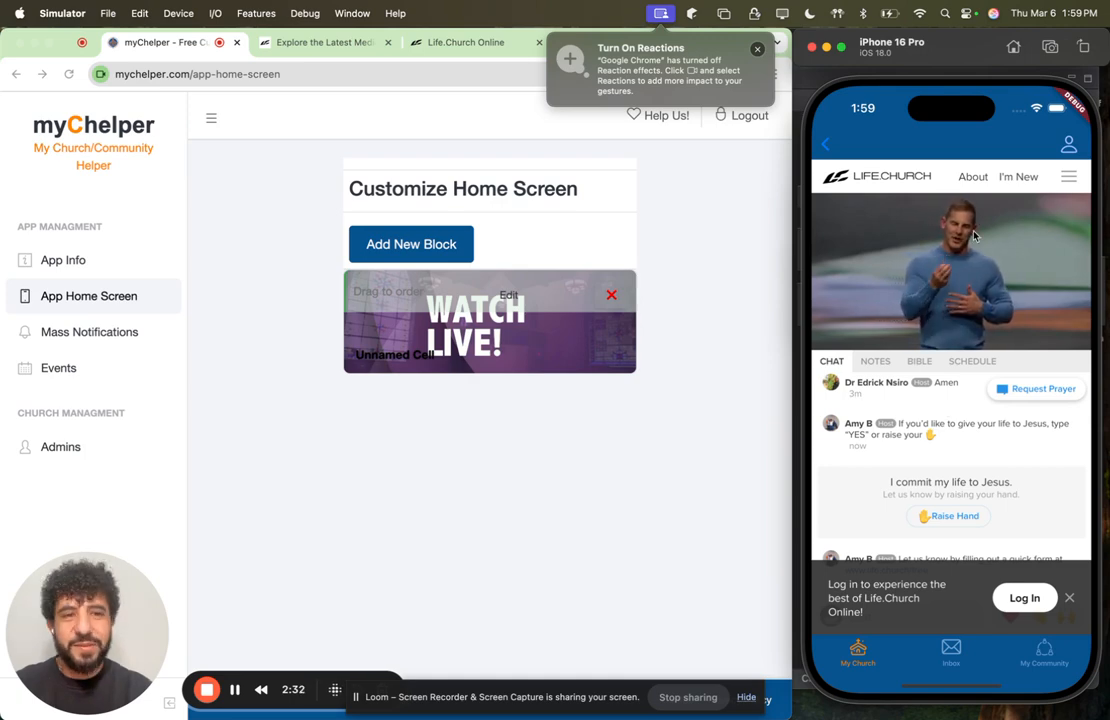
{"action": "left_click", "coordinate": [825, 146]}
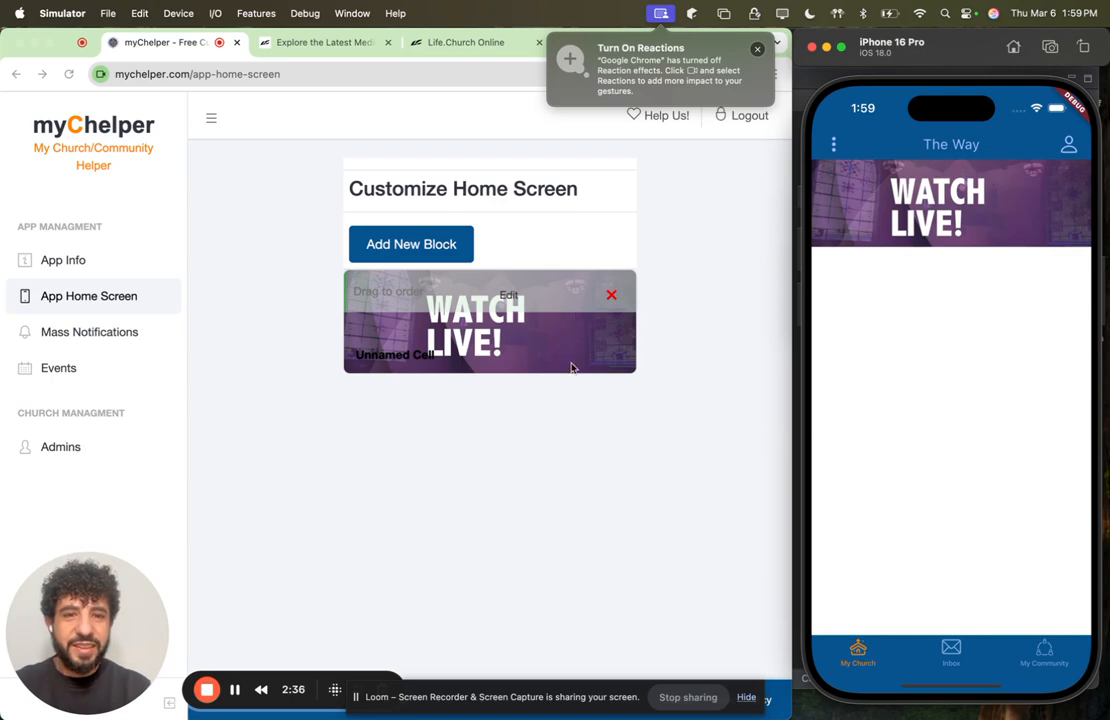
{"action": "left_click", "coordinate": [448, 42]}
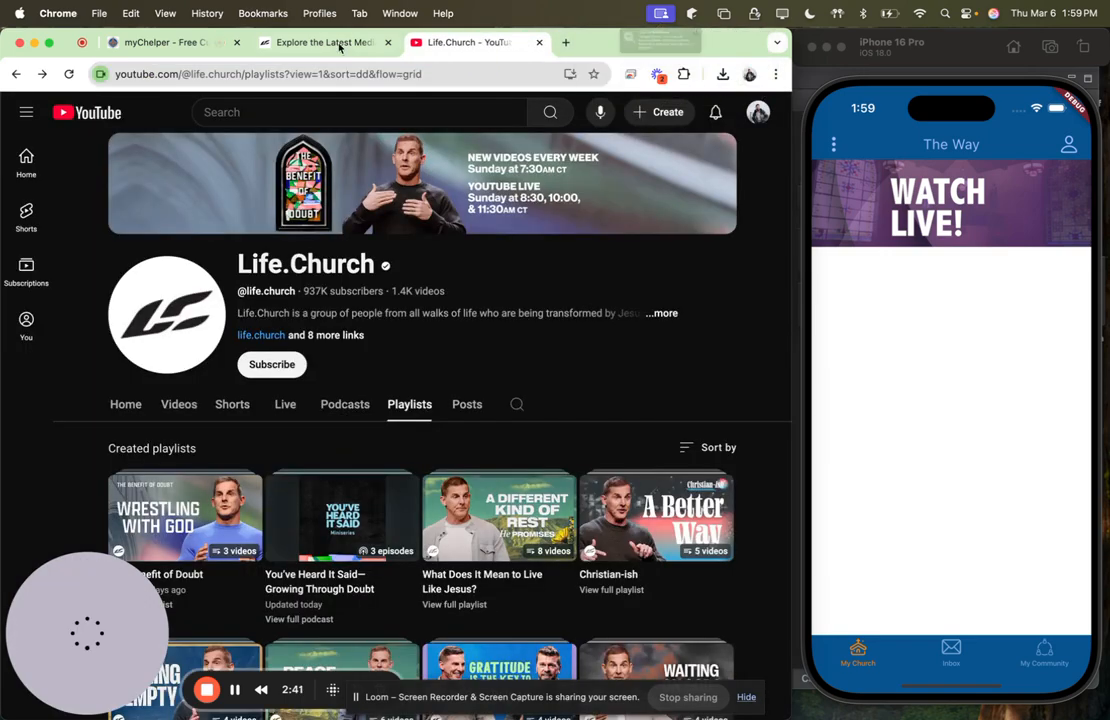
{"action": "left_click", "coordinate": [326, 43]}
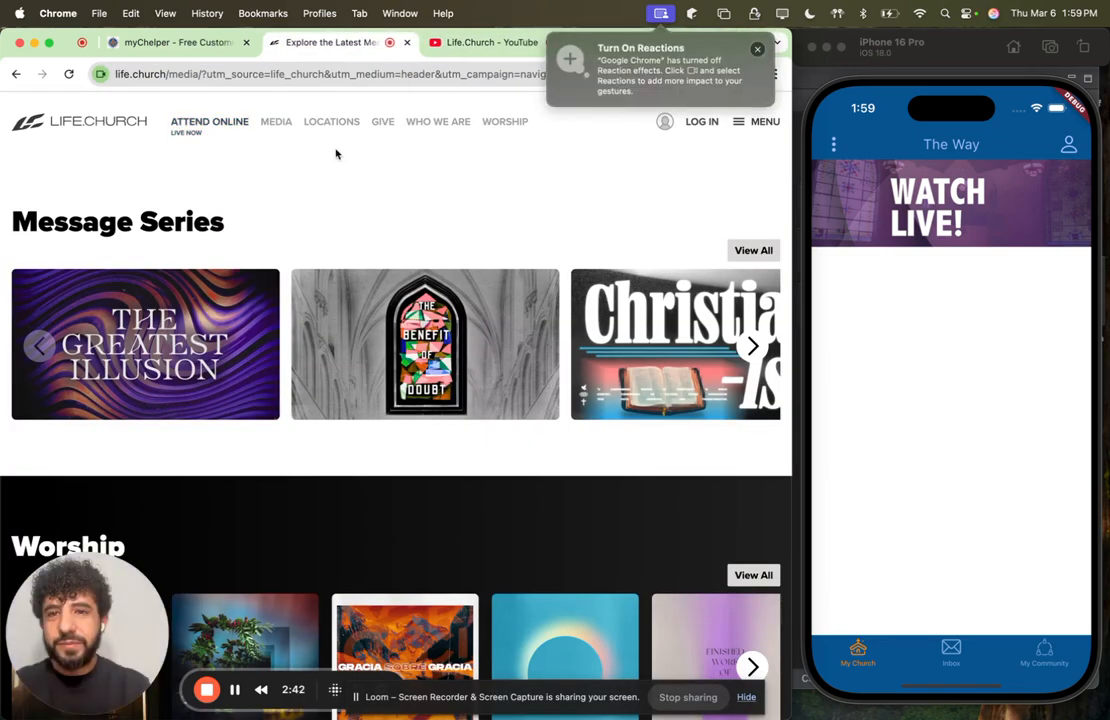
{"action": "left_click", "coordinate": [277, 122]}
{"action": "left_click", "coordinate": [195, 73]}
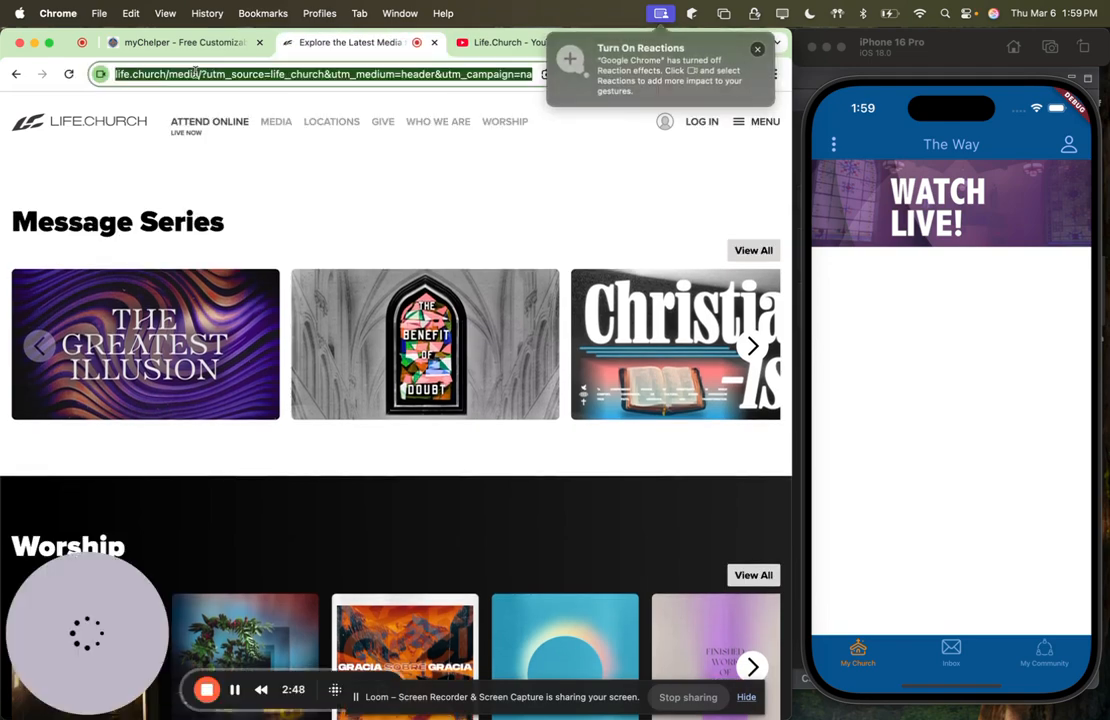
{"action": "left_click", "coordinate": [197, 75]}
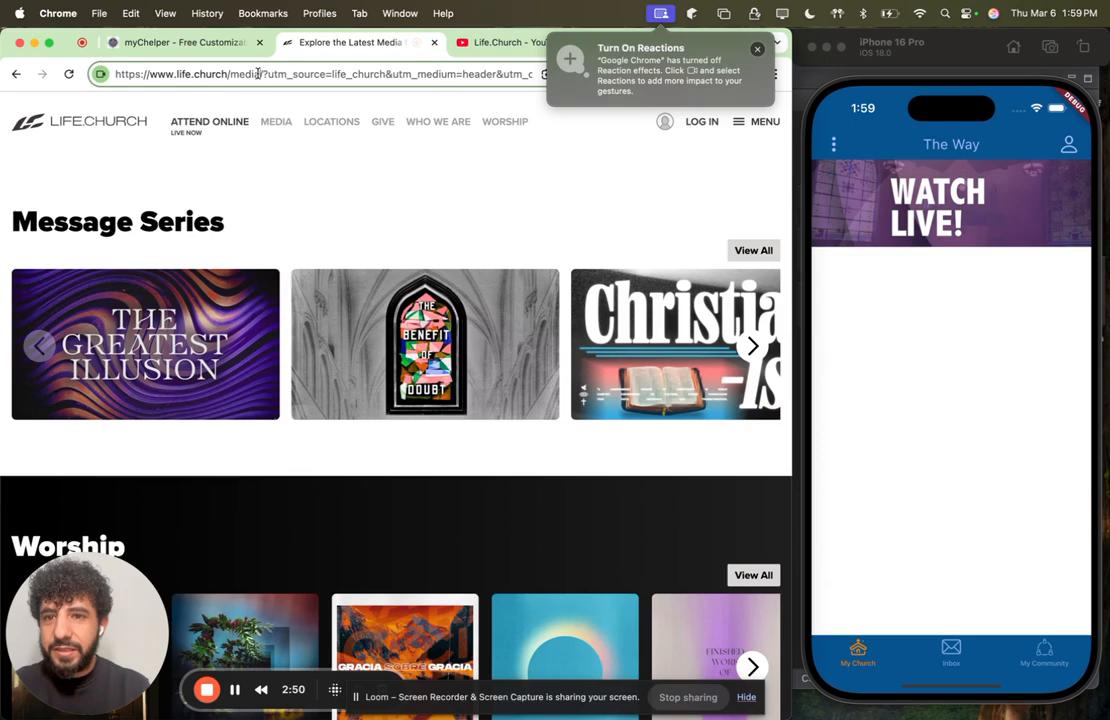
{"action": "left_click_drag", "start_coordinate": [259, 74], "coordinate": [96, 72]}
{"action": "key", "text": "super+c"}
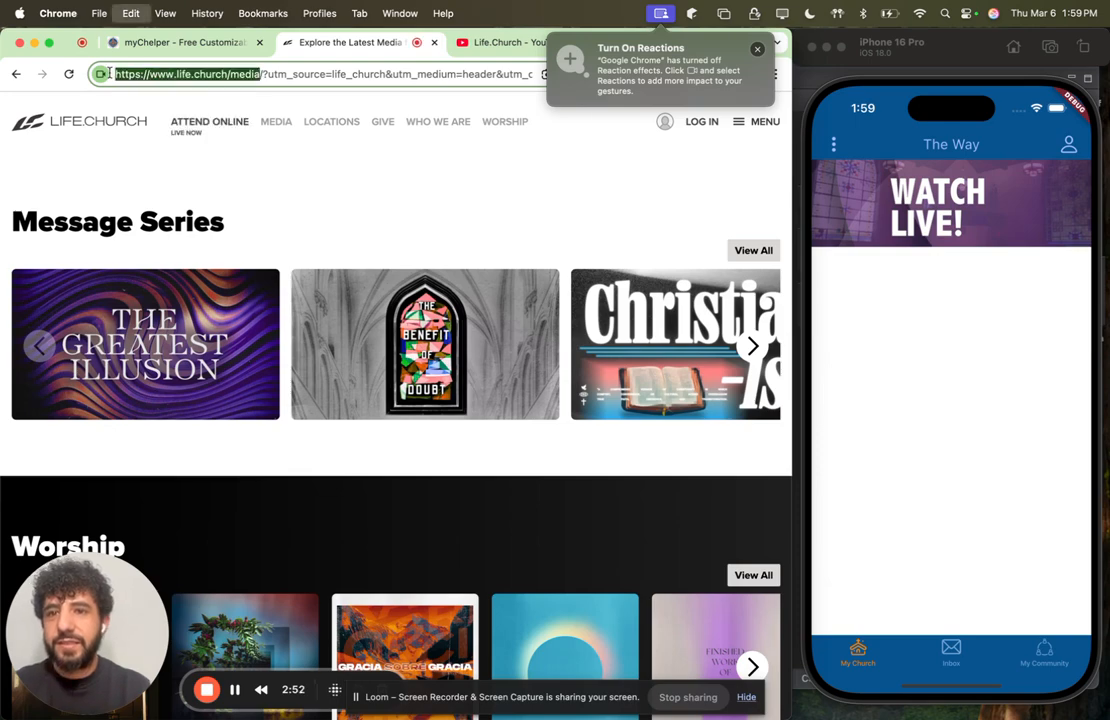
{"action": "left_click", "coordinate": [185, 42]}
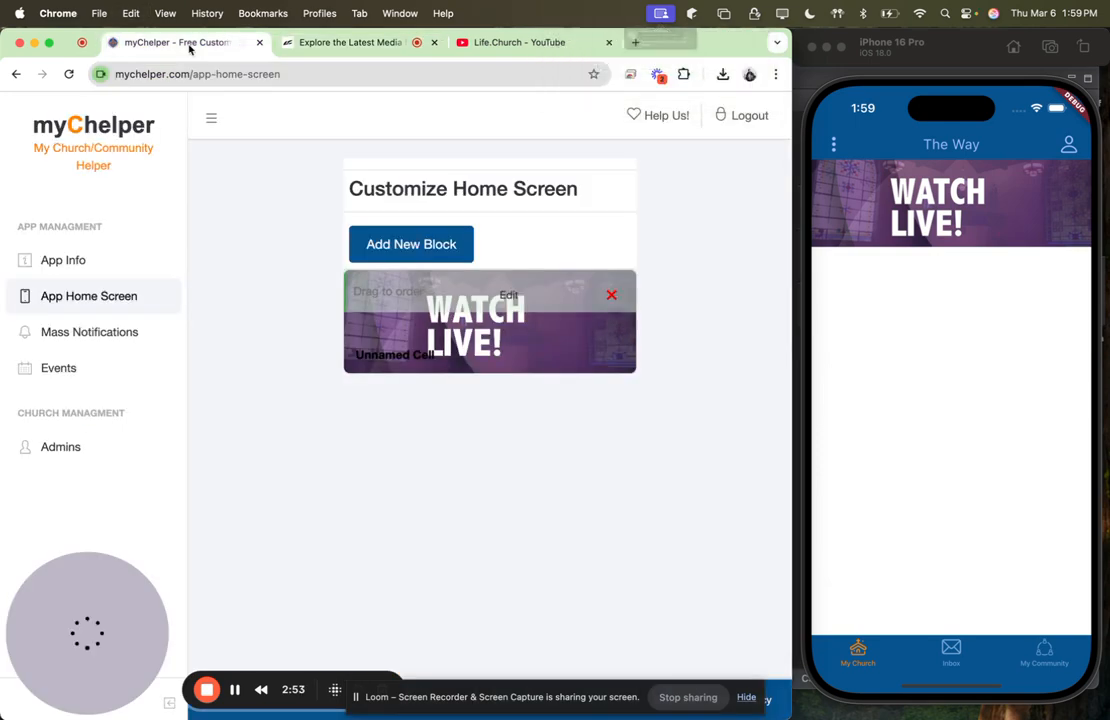
Step: Start a new home screen block and title it Media
{"action": "left_click", "coordinate": [409, 246]}
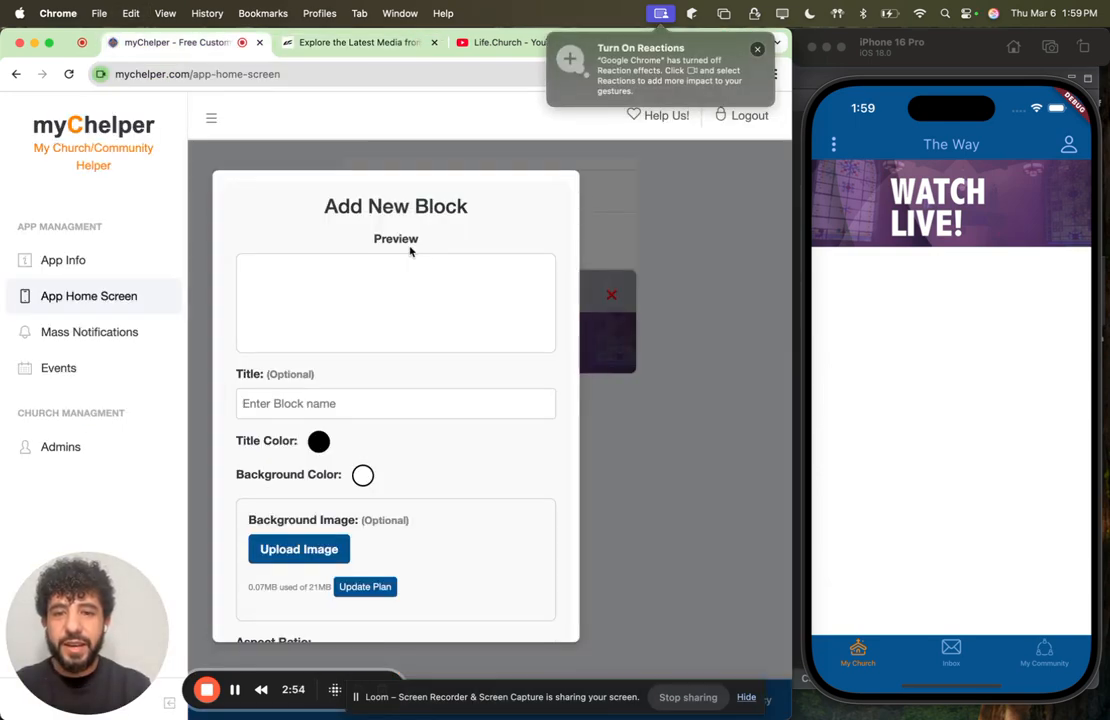
{"action": "left_click", "coordinate": [320, 404]}
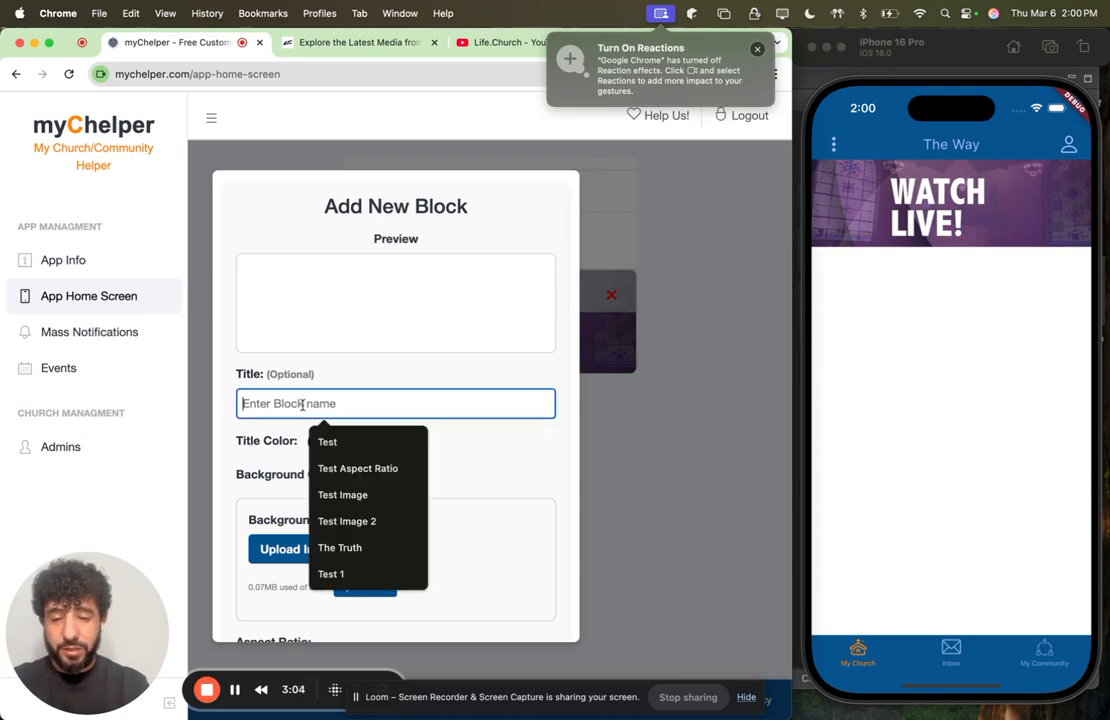
{"action": "type", "text": "Media"}
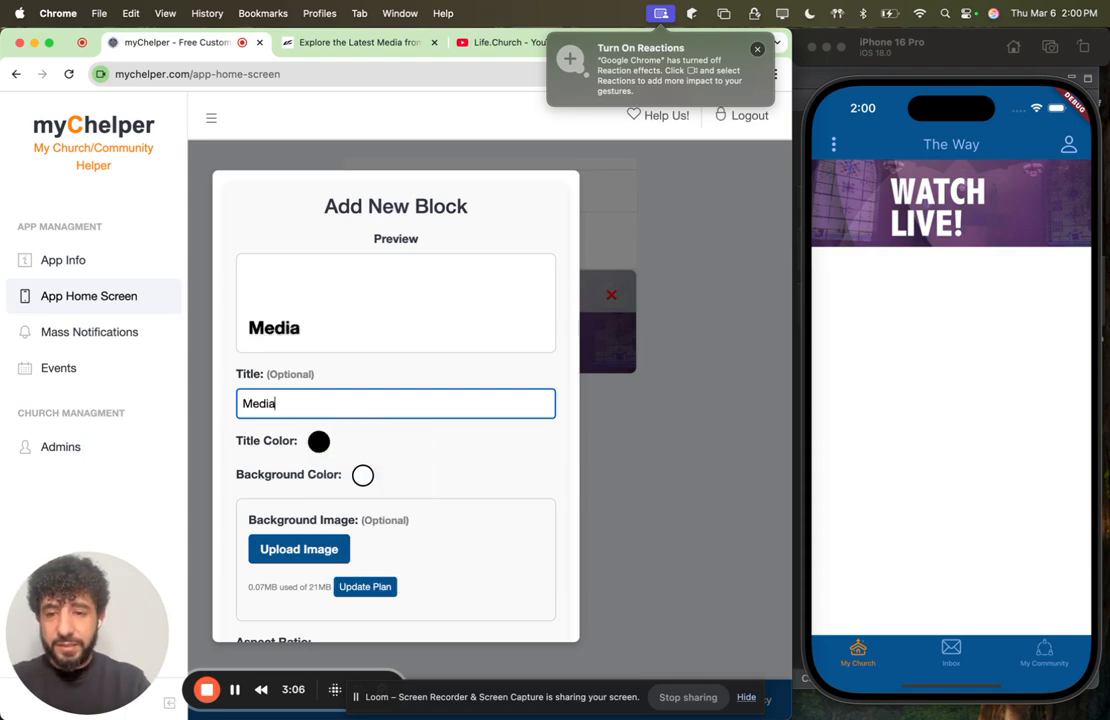
Step: Set the Media block's background color to black
{"action": "left_click", "coordinate": [363, 476]}
{"action": "mouse_move", "coordinate": [344, 631]}
{"action": "left_mouse_down"}
{"action": "mouse_move", "coordinate": [327, 631]}
{"action": "mouse_move", "coordinate": [367, 631]}
{"action": "mouse_move", "coordinate": [340, 632]}
{"action": "left_mouse_up"}
{"action": "left_click_drag", "start_coordinate": [265, 605], "coordinate": [218, 637]}
{"action": "left_click", "coordinate": [440, 405]}
Step: Set the Media block's title color to magenta with RGB values 225, 0, 255
{"action": "left_click", "coordinate": [318, 441]}
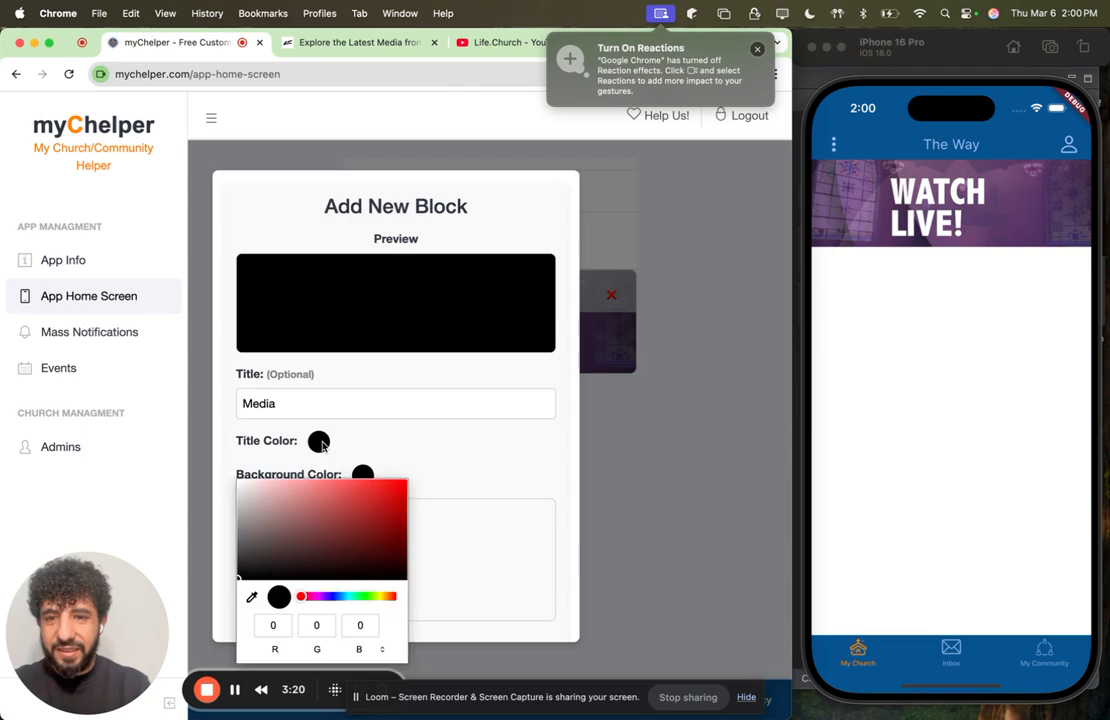
{"action": "left_click", "coordinate": [320, 602]}
{"action": "left_click", "coordinate": [362, 496]}
{"action": "left_click", "coordinate": [405, 482]}
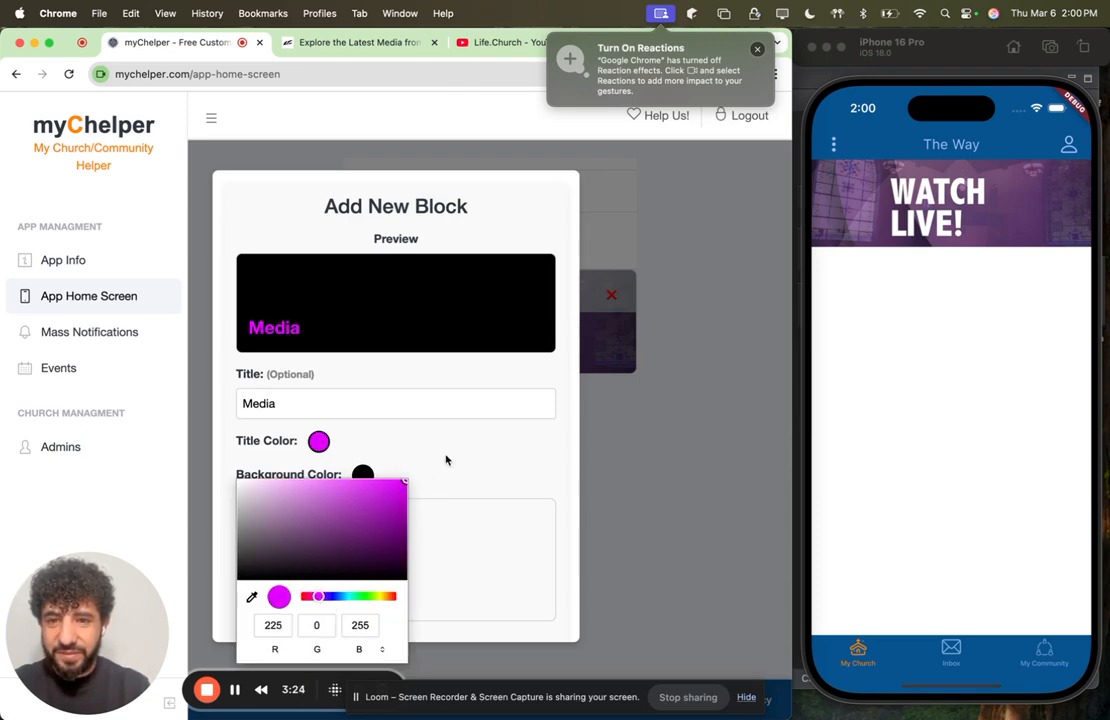
{"action": "left_click", "coordinate": [479, 408]}
Step: Try the 16:9 aspect ratio on the Media block's preview and restore it to 16:5
{"action": "scroll", "coordinate": [488, 471], "scroll_direction": "down", "scroll_amount": 3}
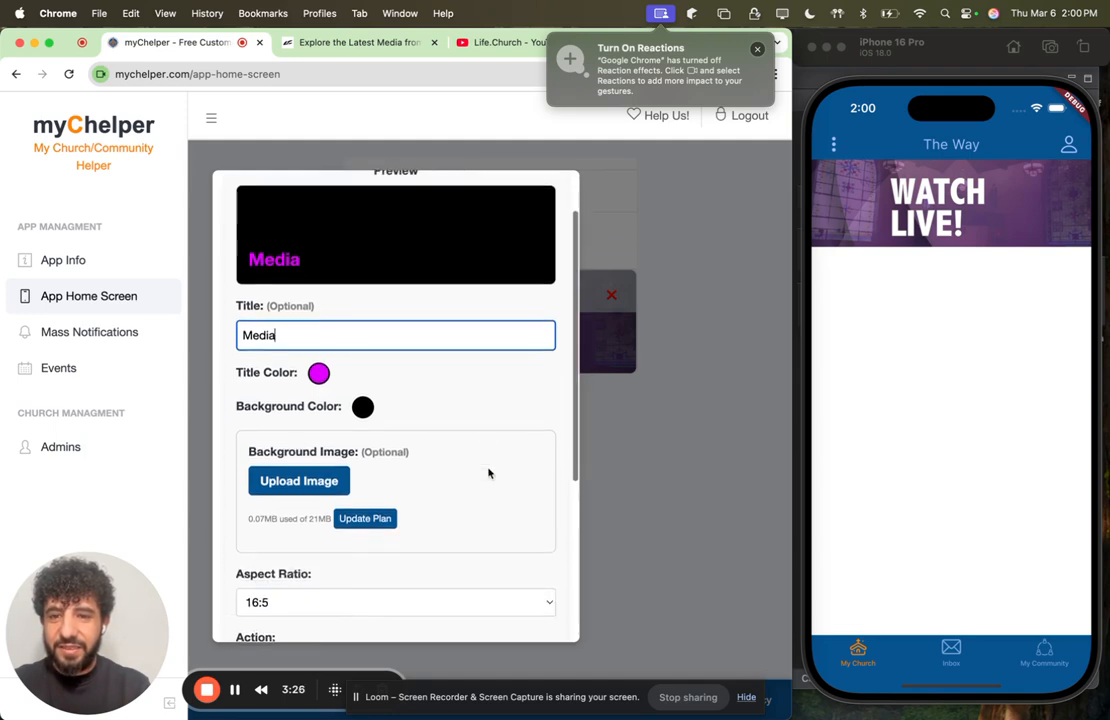
{"action": "left_click", "coordinate": [411, 540]}
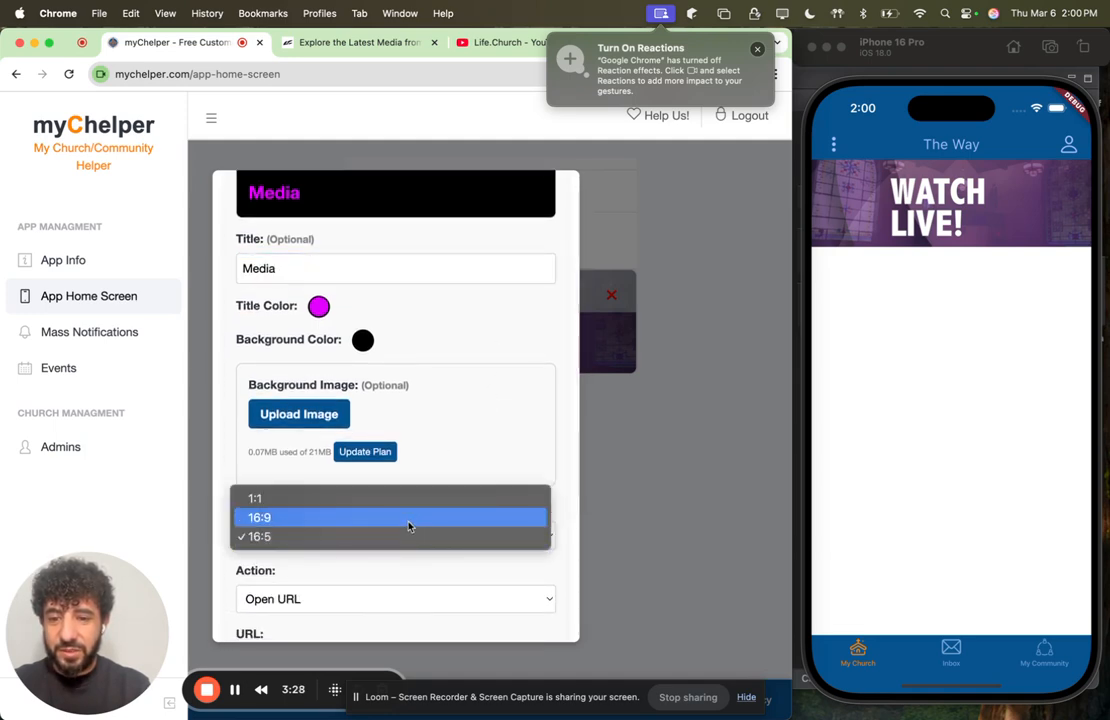
{"action": "left_click", "coordinate": [411, 520]}
{"action": "scroll", "coordinate": [453, 411], "scroll_direction": "up", "scroll_amount": 2}
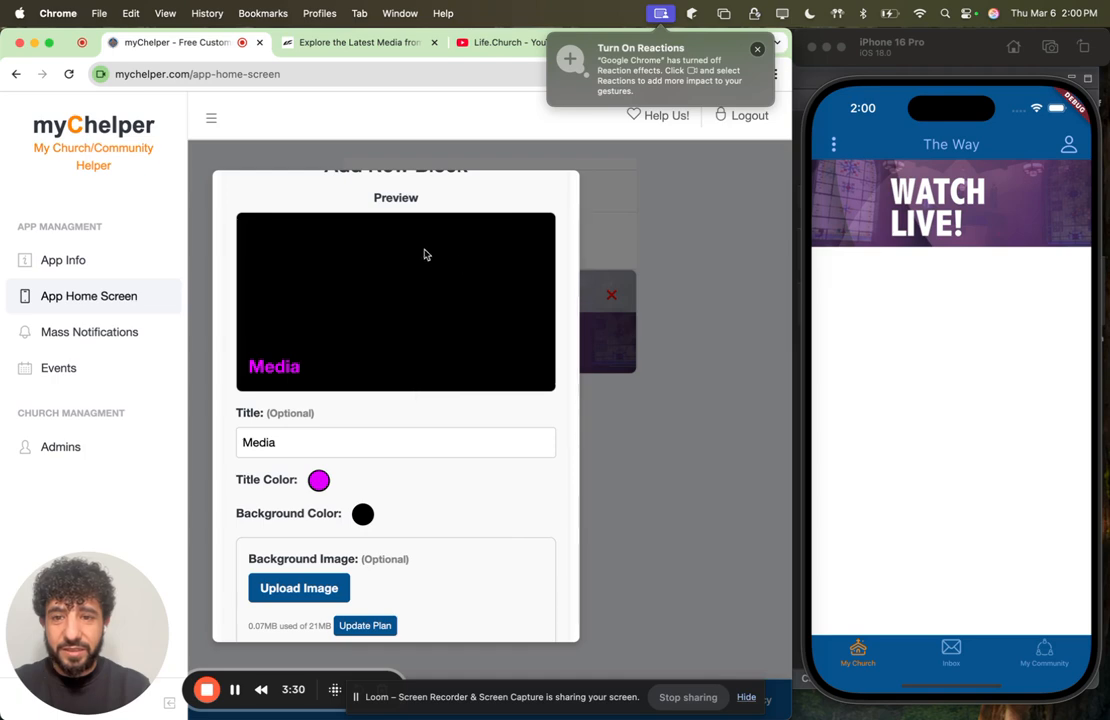
{"action": "scroll", "coordinate": [426, 531], "scroll_direction": "down", "scroll_amount": 3}
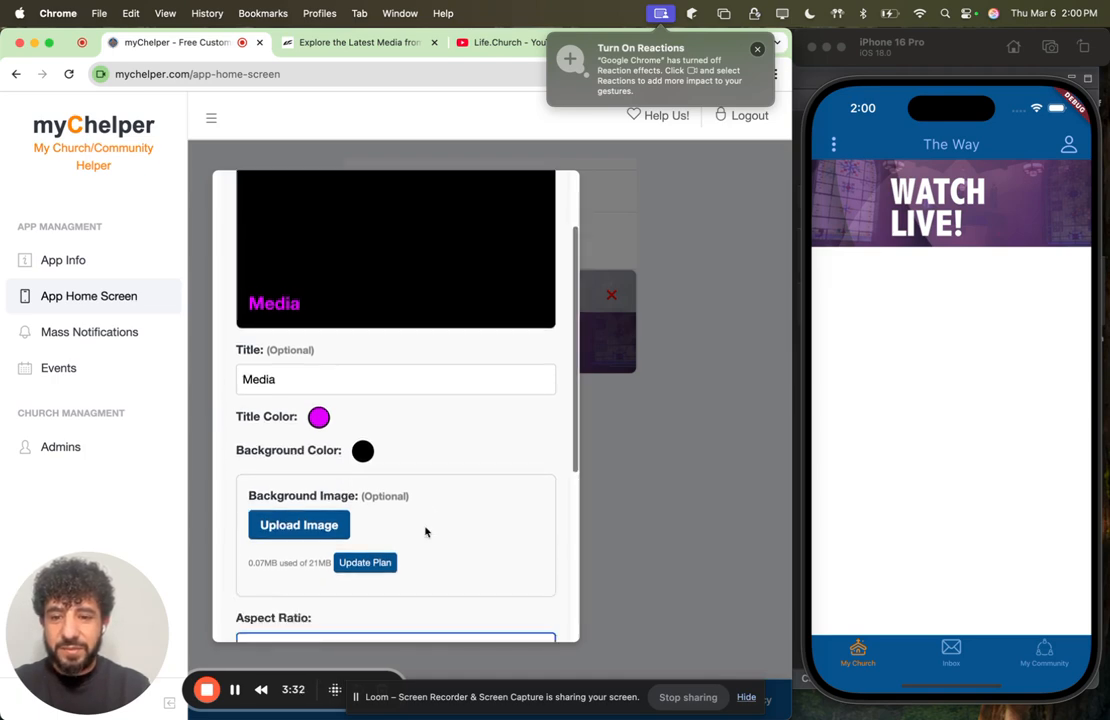
{"action": "left_click", "coordinate": [400, 606]}
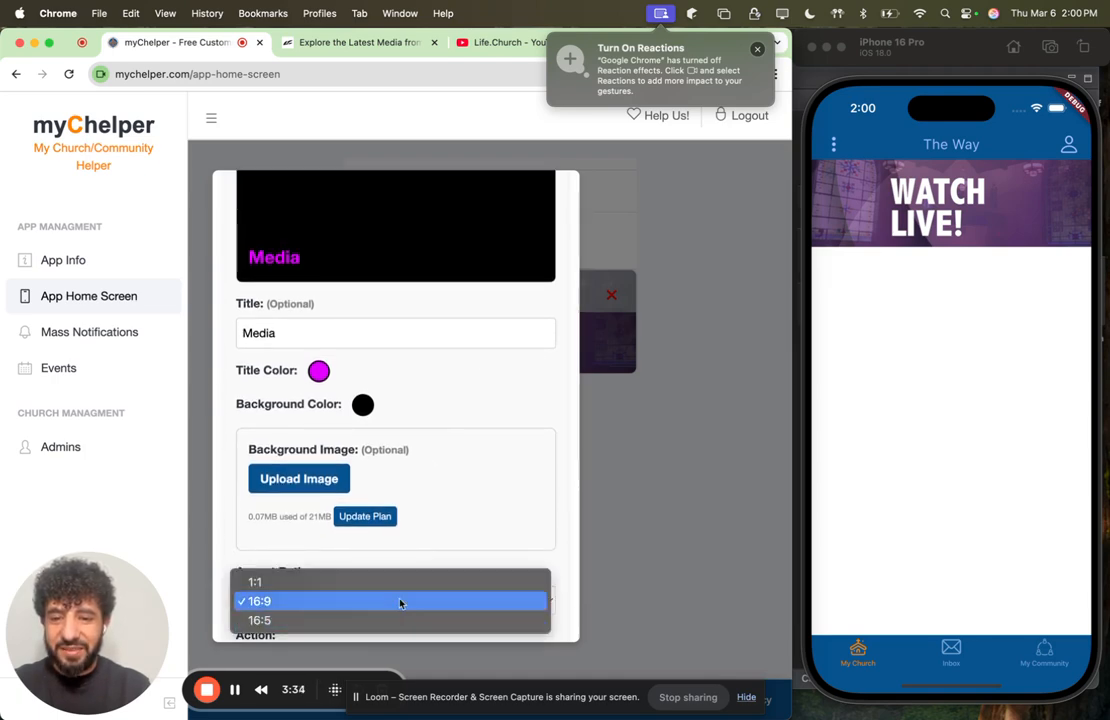
{"action": "left_click", "coordinate": [384, 621]}
{"action": "scroll", "coordinate": [465, 522], "scroll_direction": "down", "scroll_amount": 5}
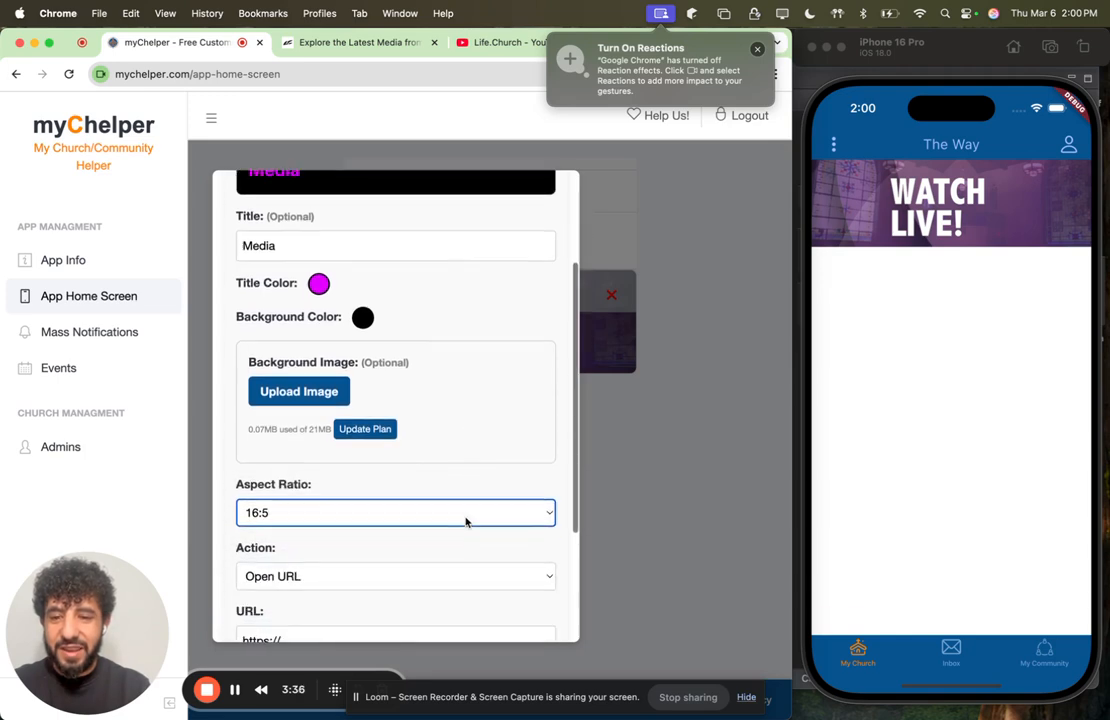
{"action": "left_click", "coordinate": [348, 560]}
{"action": "key", "text": "super+a"}
{"action": "key", "text": "super+v"}
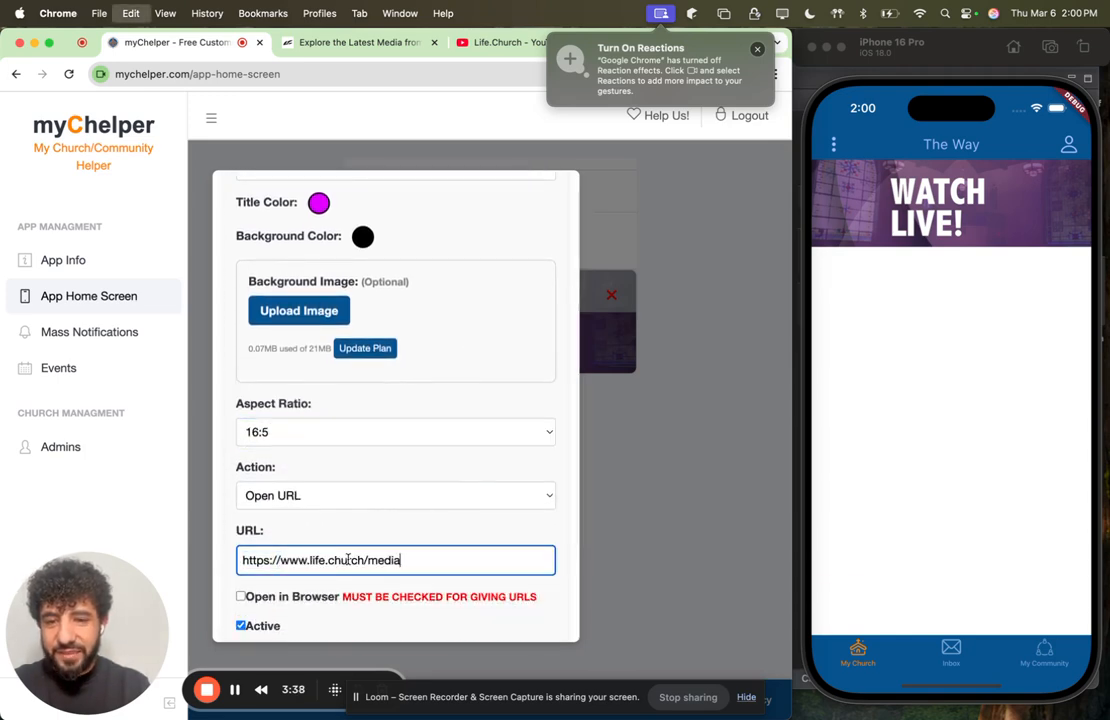
{"action": "scroll", "coordinate": [454, 557], "scroll_direction": "down", "scroll_amount": 2}
{"action": "scroll", "coordinate": [454, 557], "scroll_direction": "down", "scroll_amount": 1}
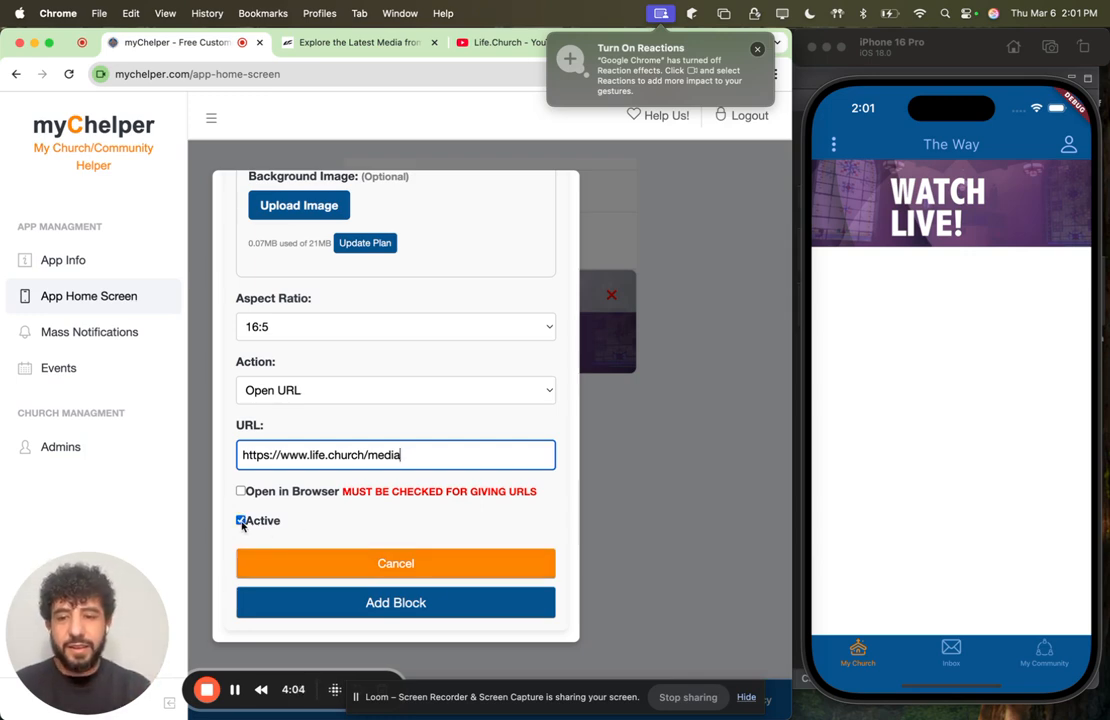
{"action": "left_click", "coordinate": [357, 604]}
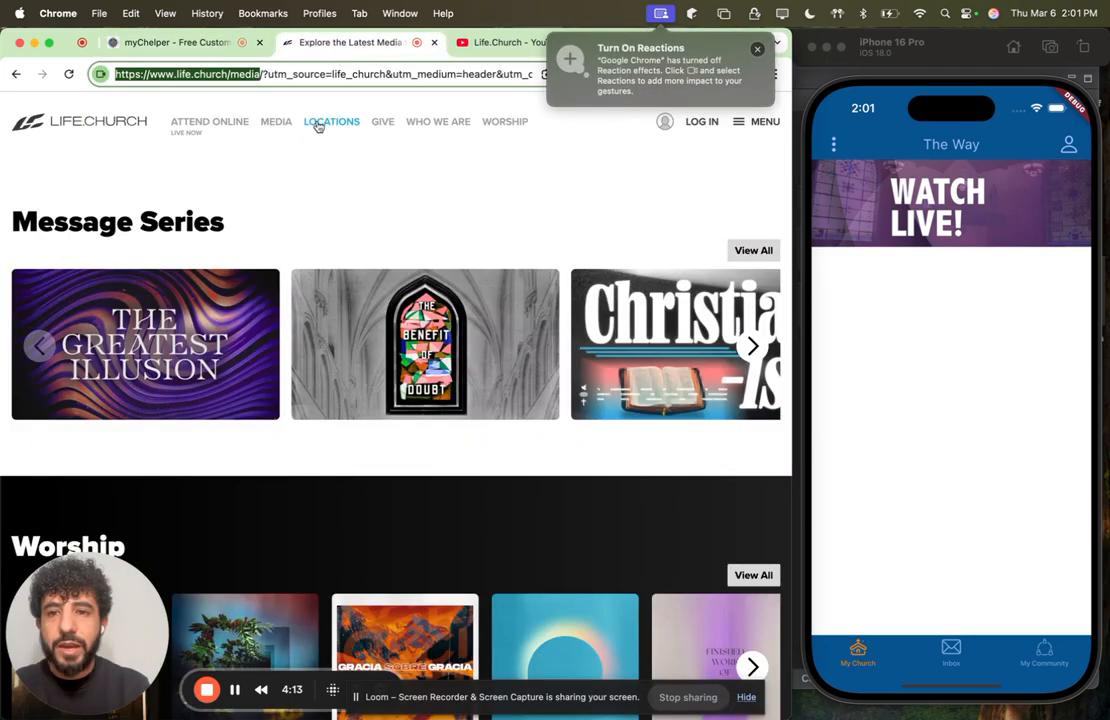
{"action": "left_click", "coordinate": [325, 122]}
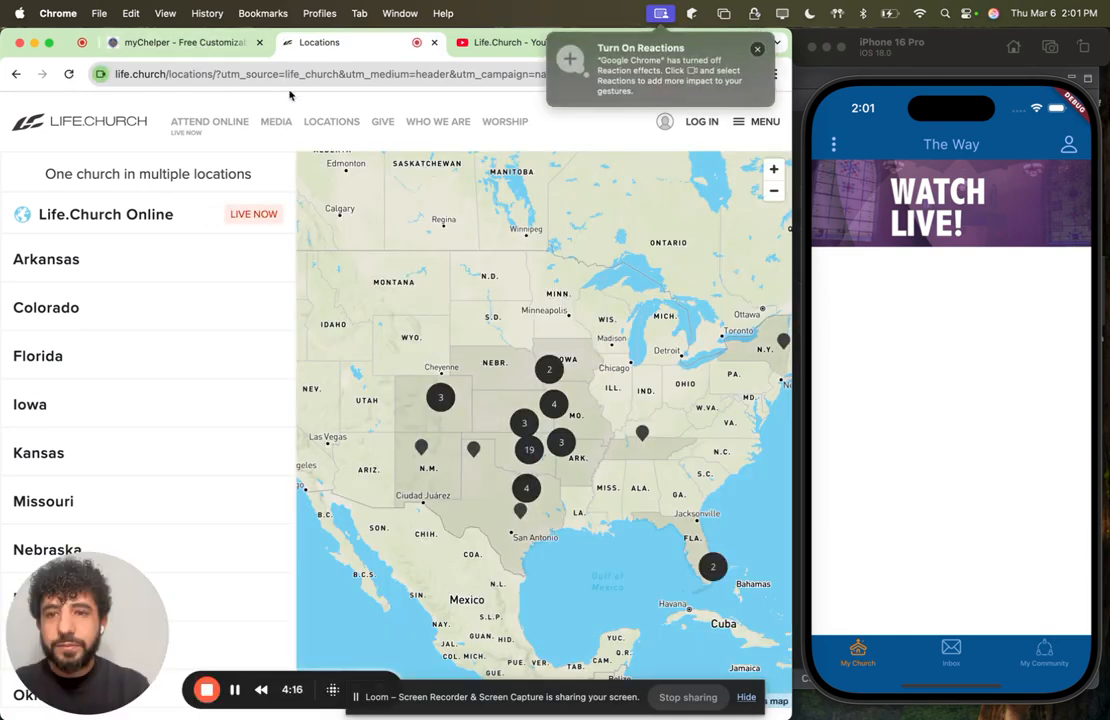
{"action": "left_click", "coordinate": [214, 77]}
{"action": "left_click", "coordinate": [225, 74]}
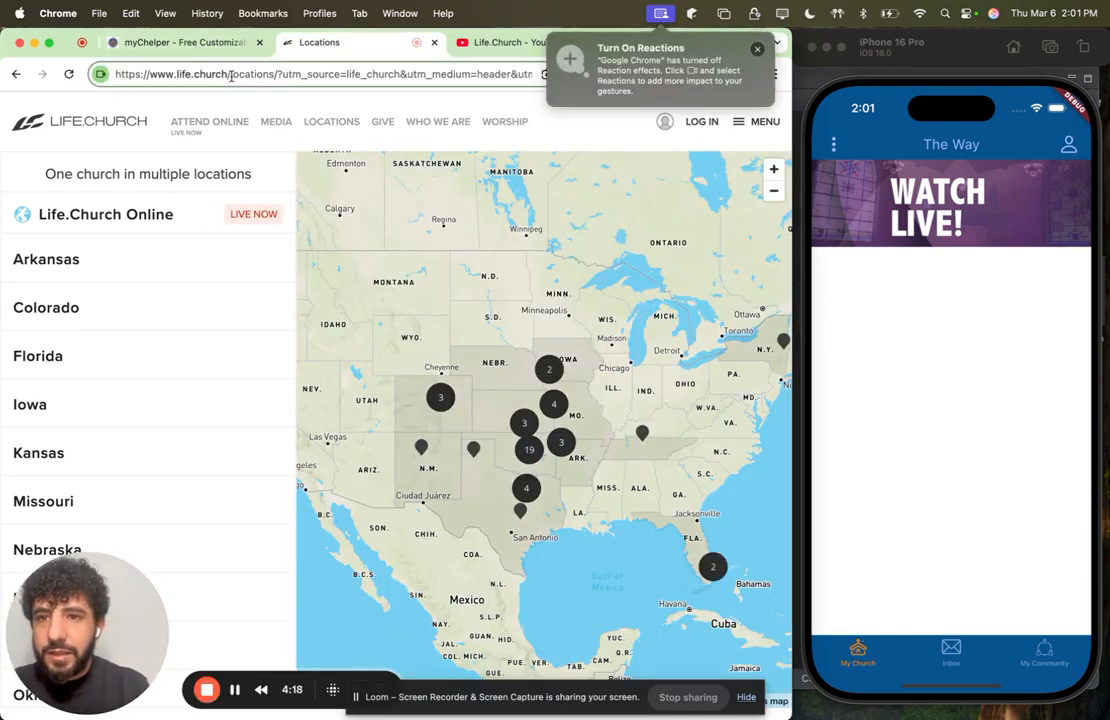
{"action": "left_click_drag", "start_coordinate": [273, 74], "coordinate": [105, 77]}
{"action": "key", "text": "super+c"}
{"action": "left_click", "coordinate": [203, 42]}
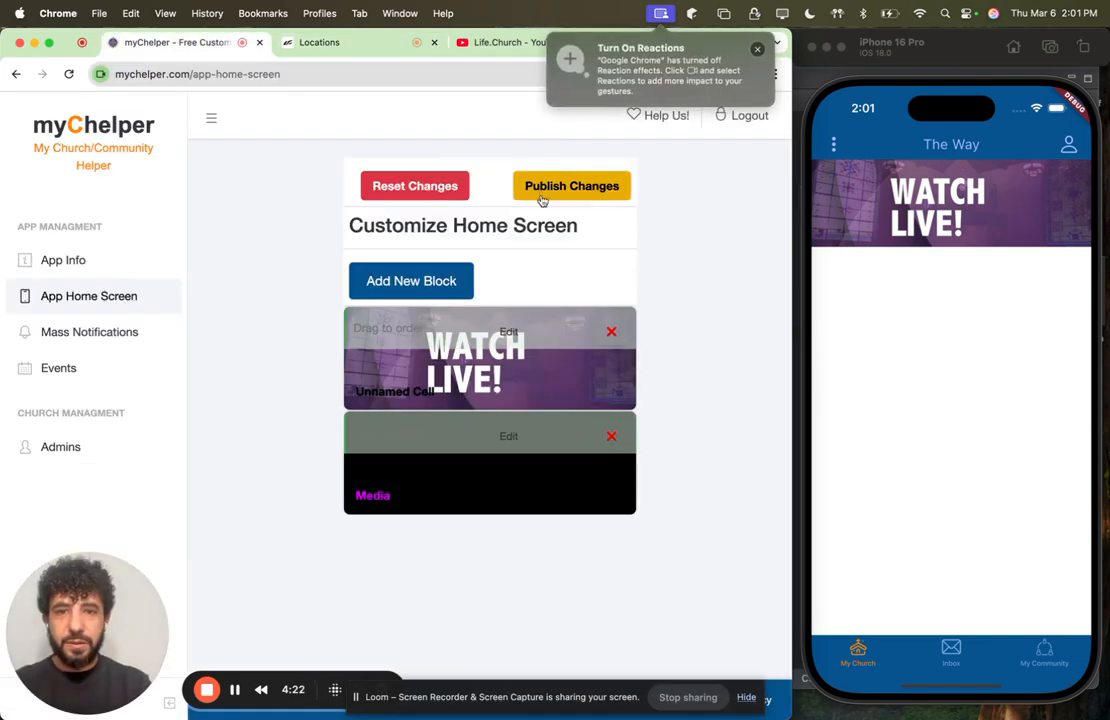
Step: Start another new block and upload locations.webp as its background image
{"action": "left_click", "coordinate": [437, 283]}
{"action": "scroll", "coordinate": [354, 498], "scroll_direction": "down", "scroll_amount": 2}
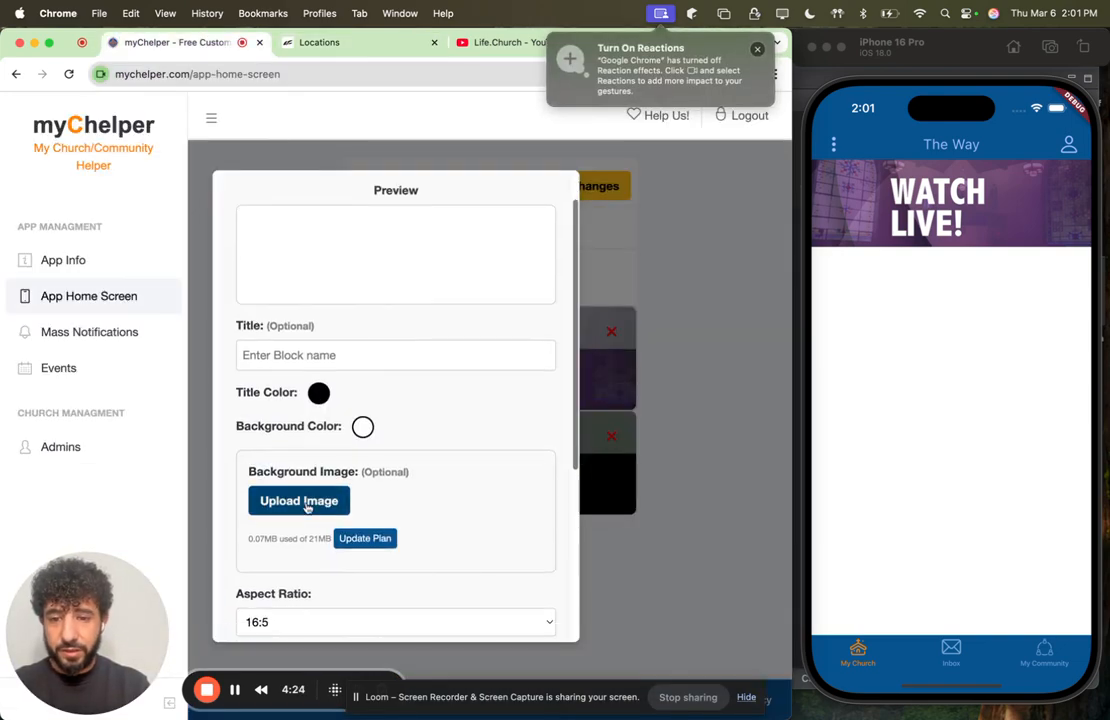
{"action": "left_click", "coordinate": [303, 503]}
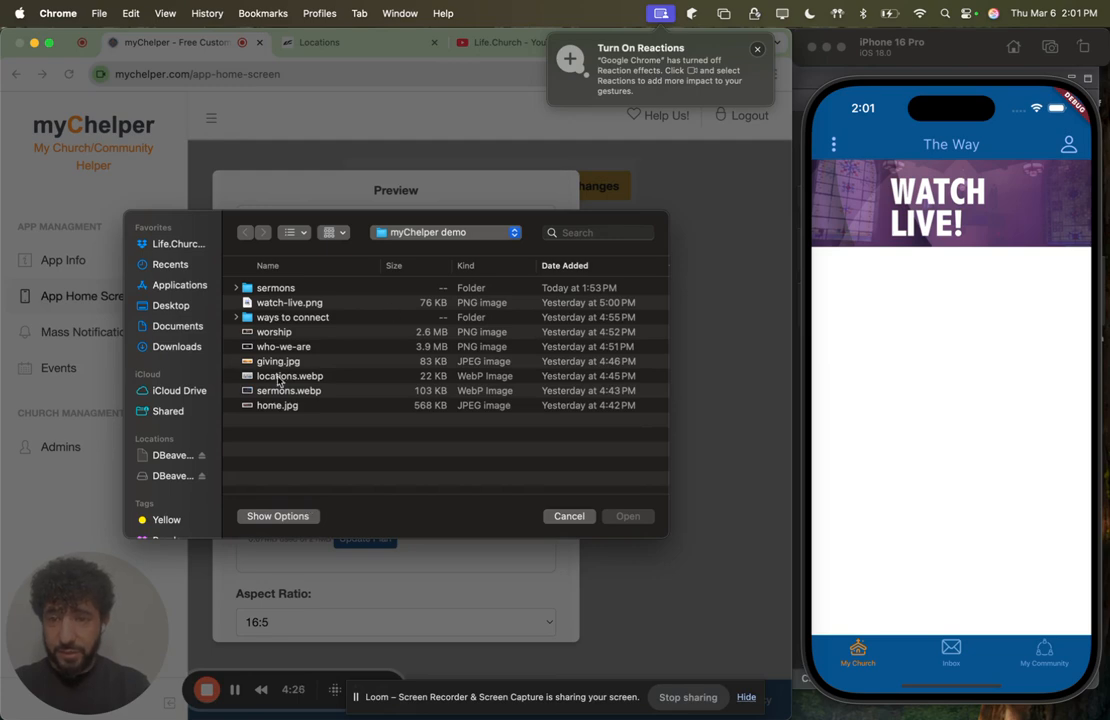
{"action": "left_click", "coordinate": [279, 377]}
{"action": "left_click", "coordinate": [632, 516]}
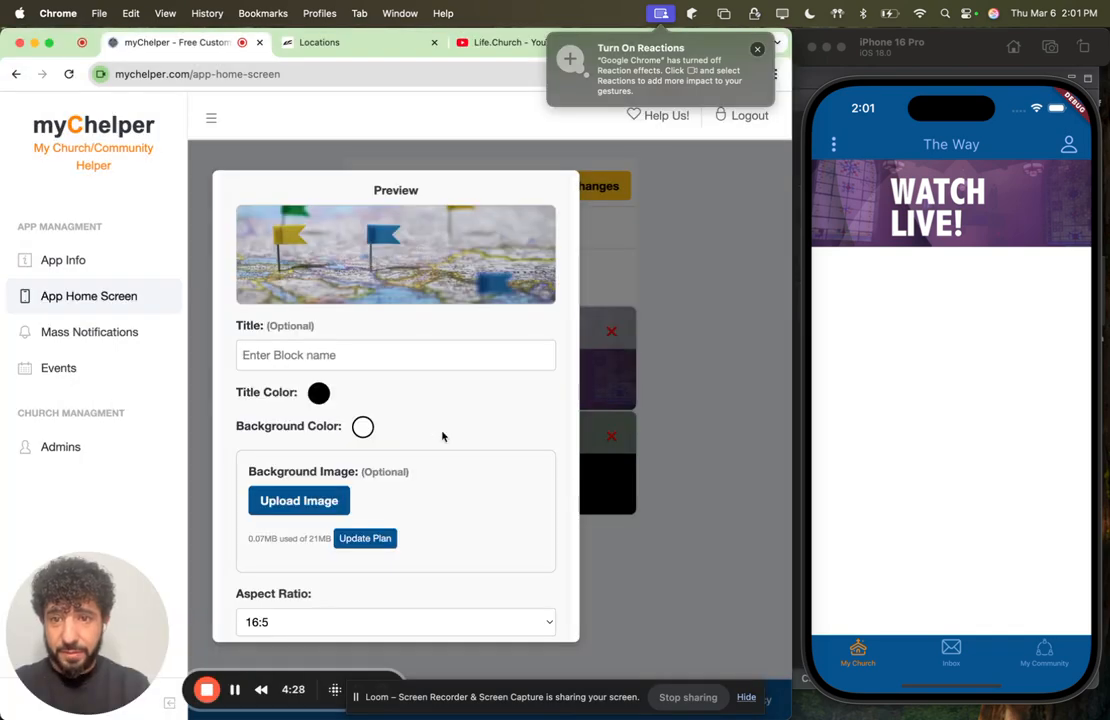
Step: Title the block Locations and set its title color to pale pink with RGB values 255, 229, 229
{"action": "left_click", "coordinate": [339, 354]}
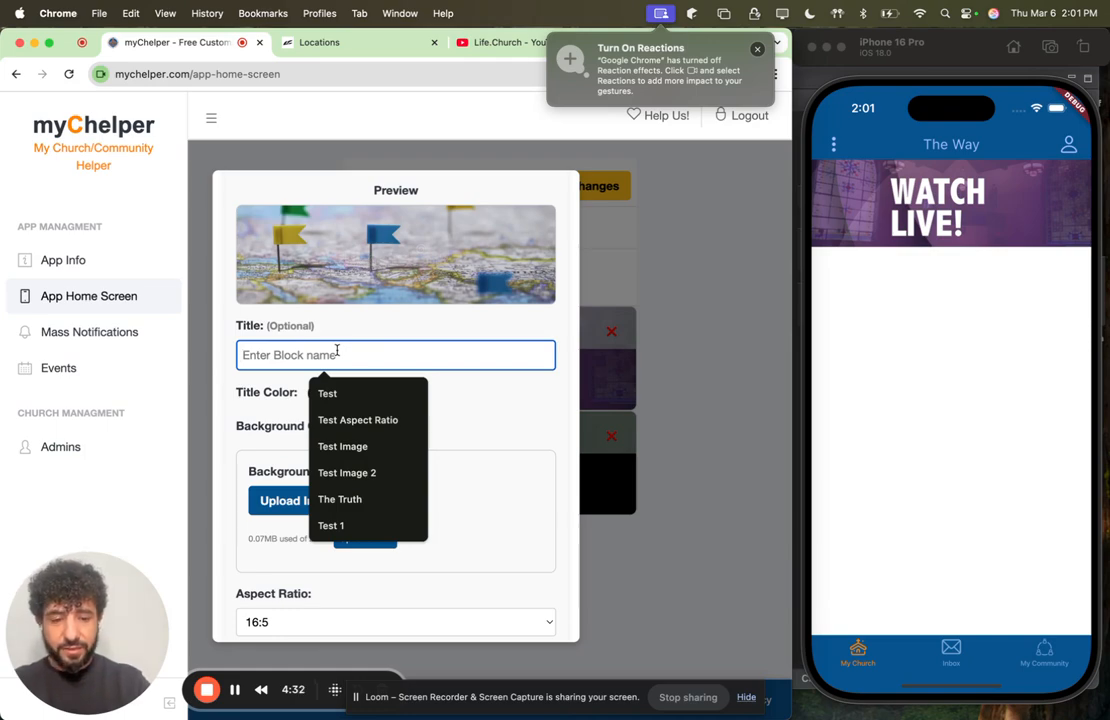
{"action": "type", "text": "Locations"}
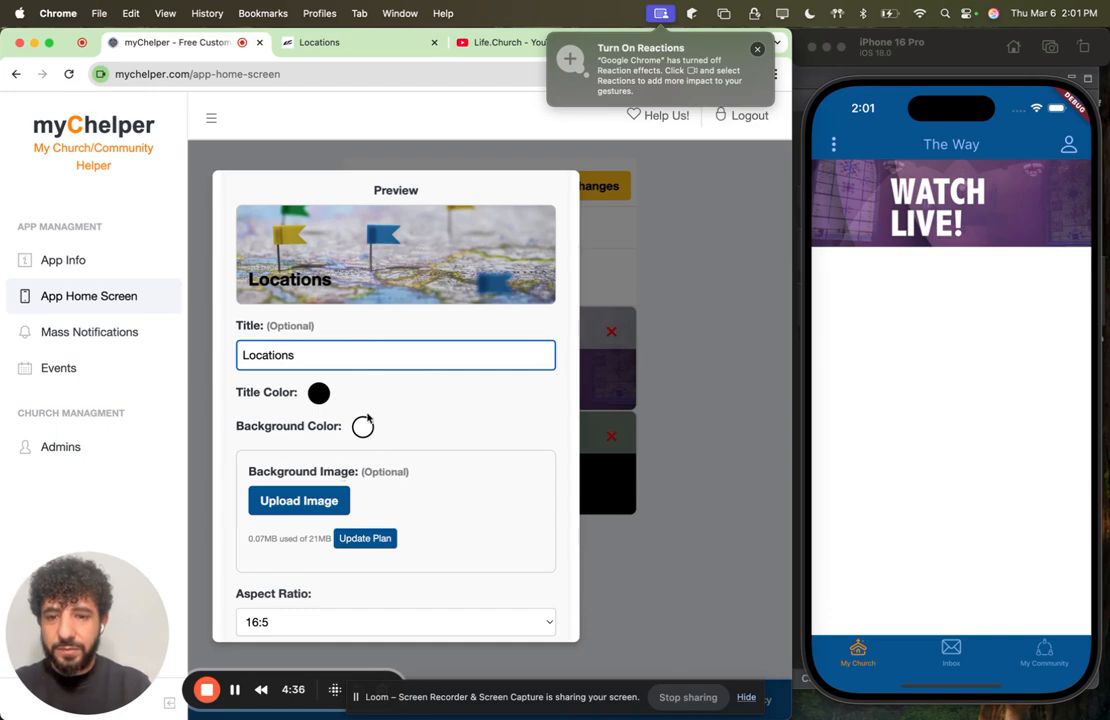
{"action": "left_click", "coordinate": [318, 393]}
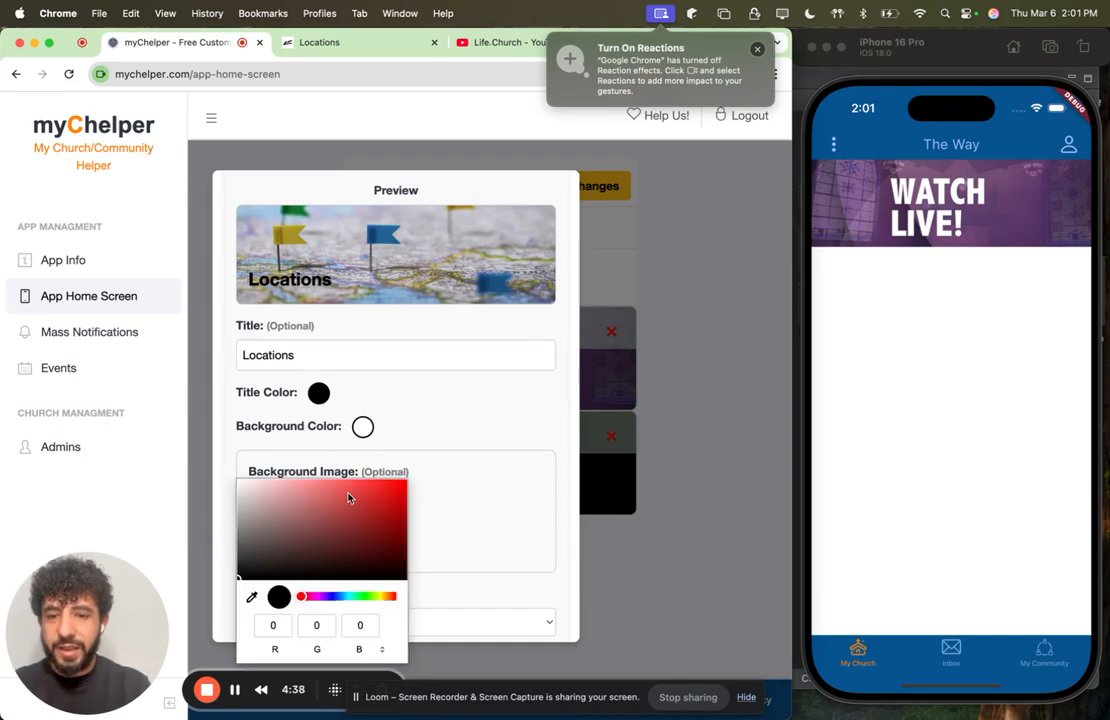
{"action": "left_click_drag", "start_coordinate": [348, 498], "coordinate": [254, 461]}
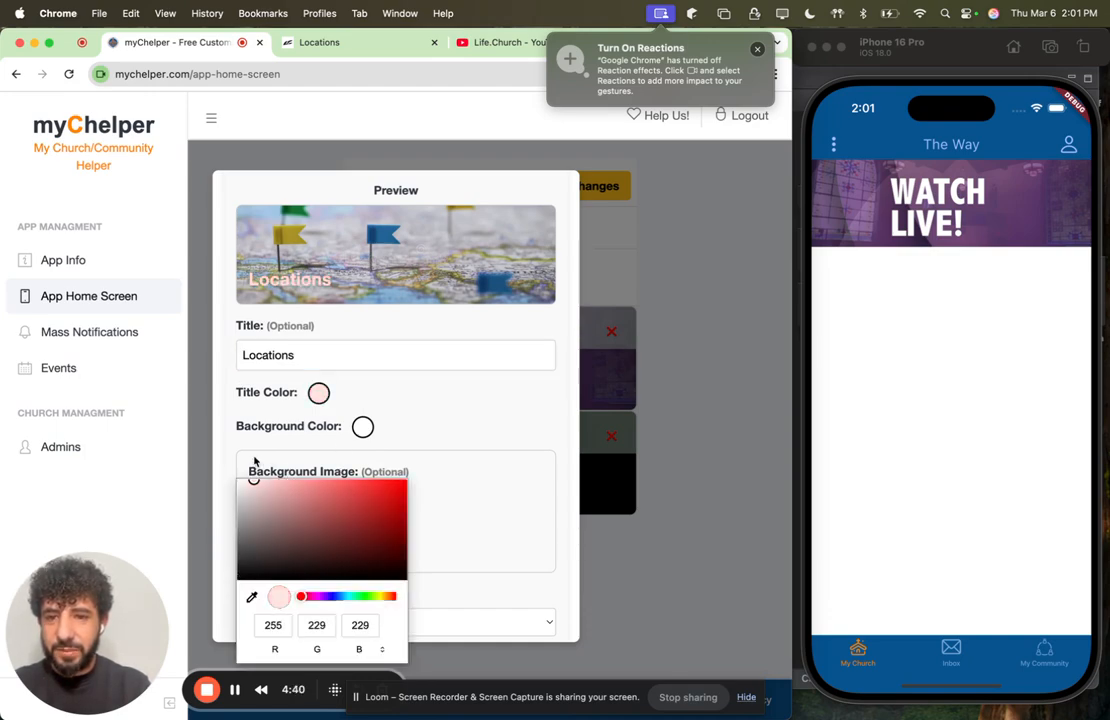
{"action": "left_click", "coordinate": [460, 416]}
Step: Set the Locations block's aspect ratio to 16:9 and check its preview
{"action": "scroll", "coordinate": [430, 417], "scroll_direction": "down", "scroll_amount": 2}
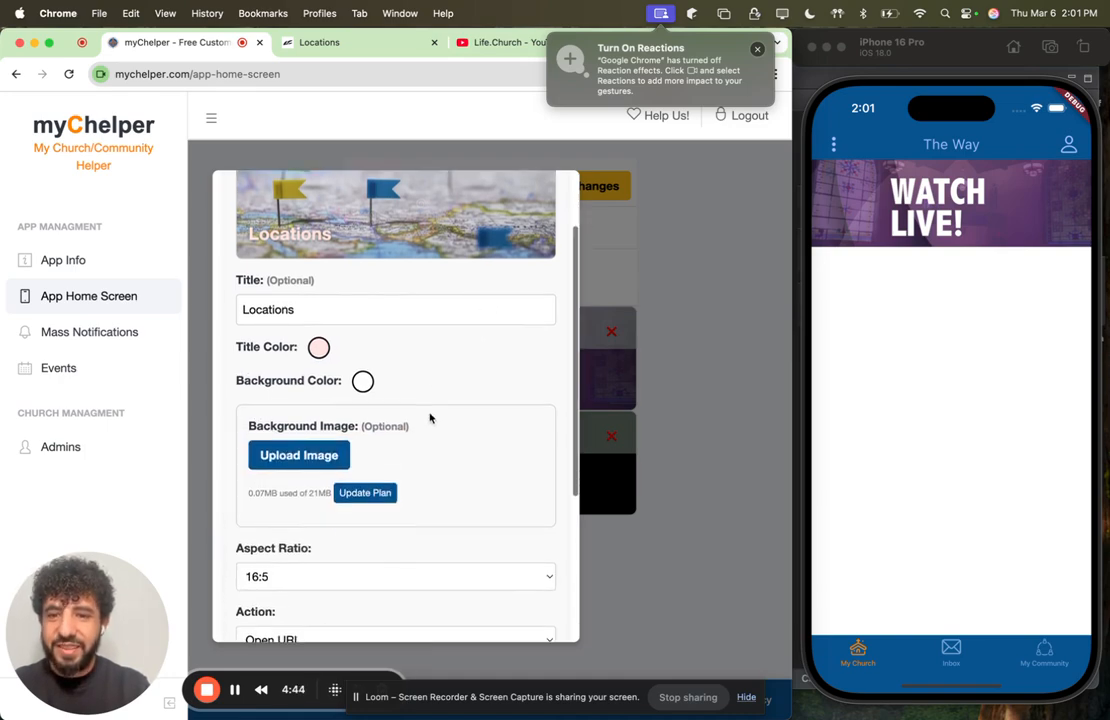
{"action": "scroll", "coordinate": [430, 418], "scroll_direction": "up", "scroll_amount": 2}
{"action": "scroll", "coordinate": [430, 418], "scroll_direction": "down", "scroll_amount": 3}
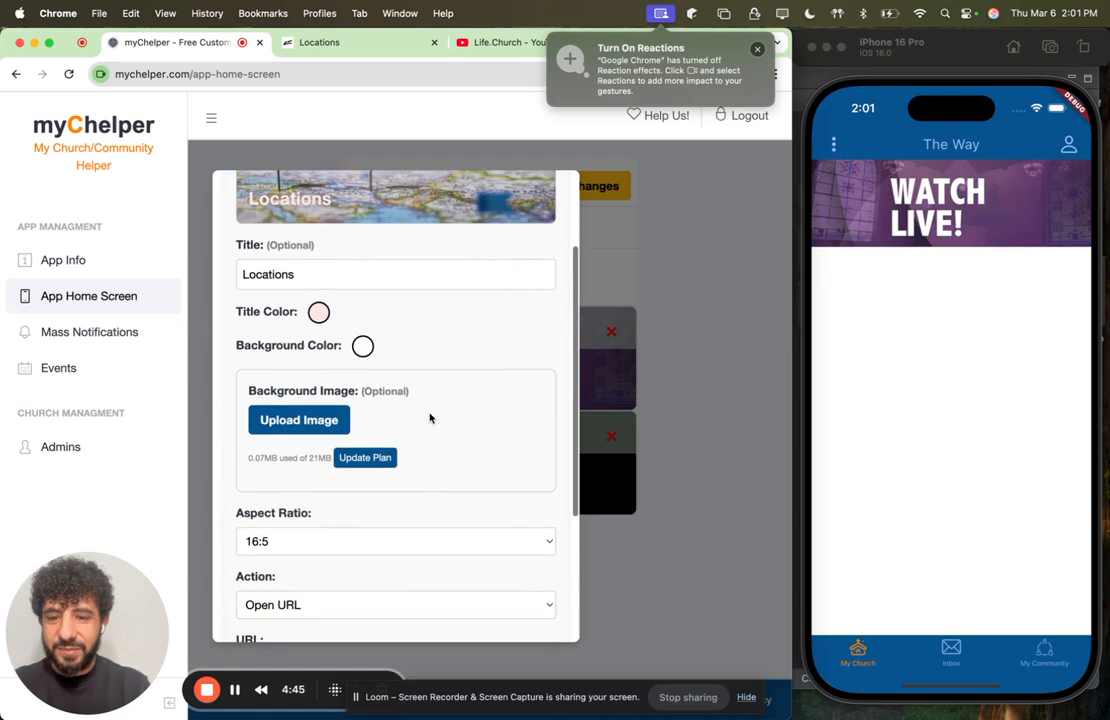
{"action": "left_click", "coordinate": [375, 540]}
{"action": "left_click", "coordinate": [367, 525]}
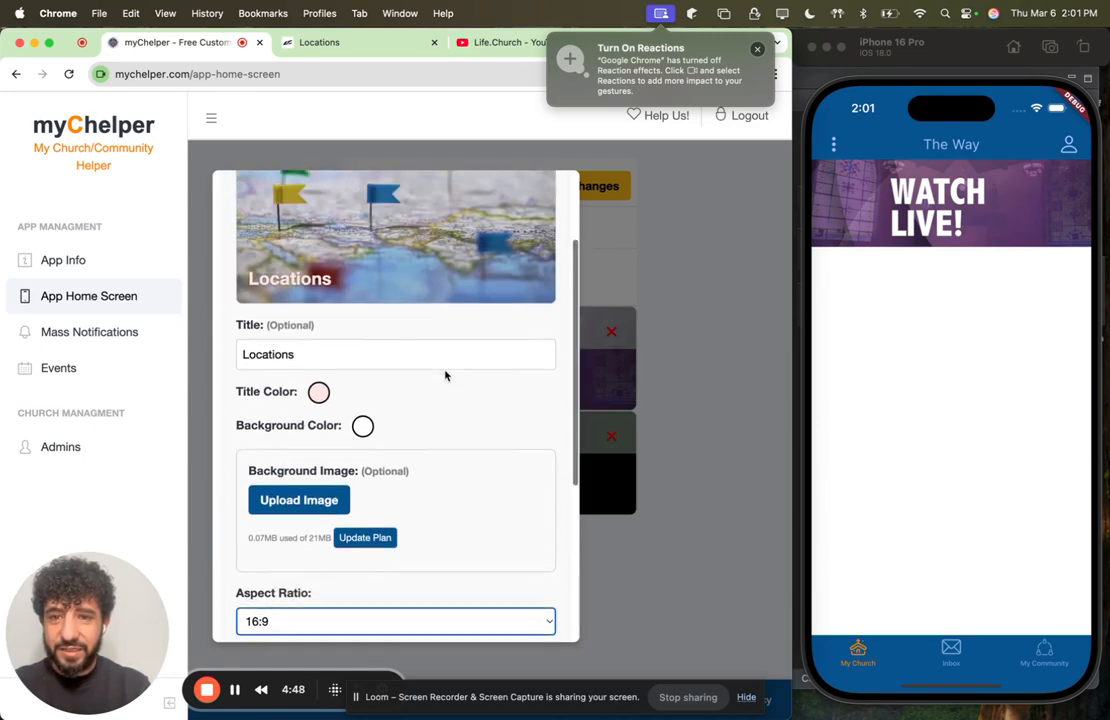
{"action": "scroll", "coordinate": [446, 376], "scroll_direction": "up", "scroll_amount": 2}
{"action": "scroll", "coordinate": [446, 376], "scroll_direction": "down", "scroll_amount": 6}
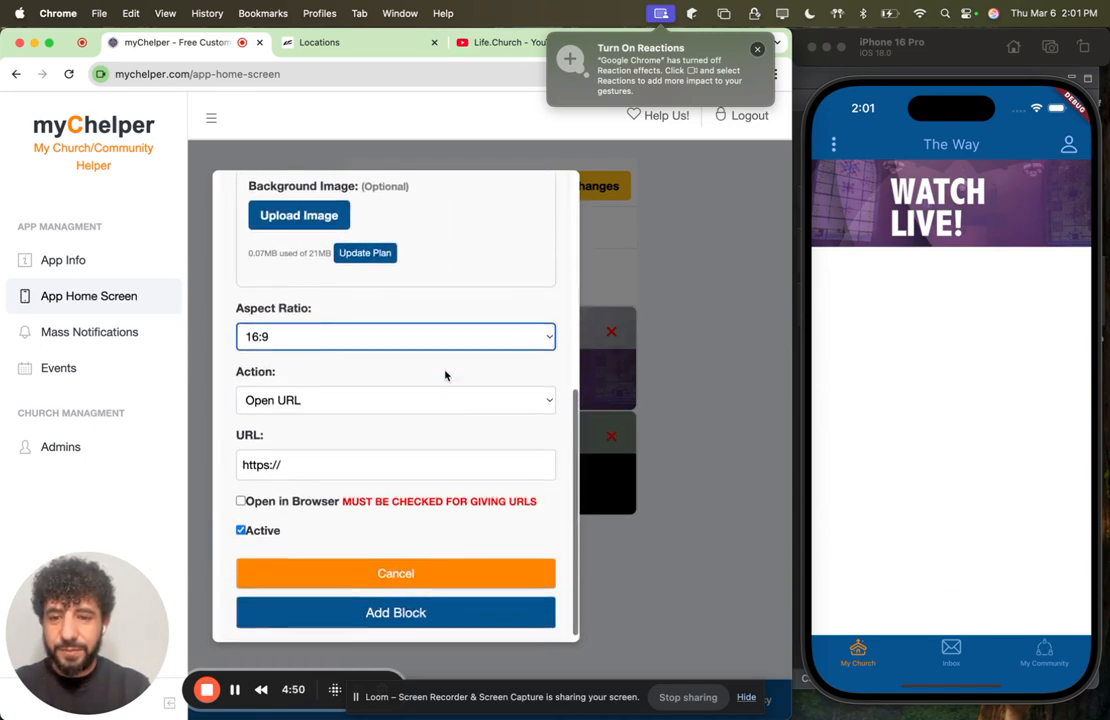
{"action": "left_click", "coordinate": [339, 452]}
{"action": "key", "text": "super+v"}
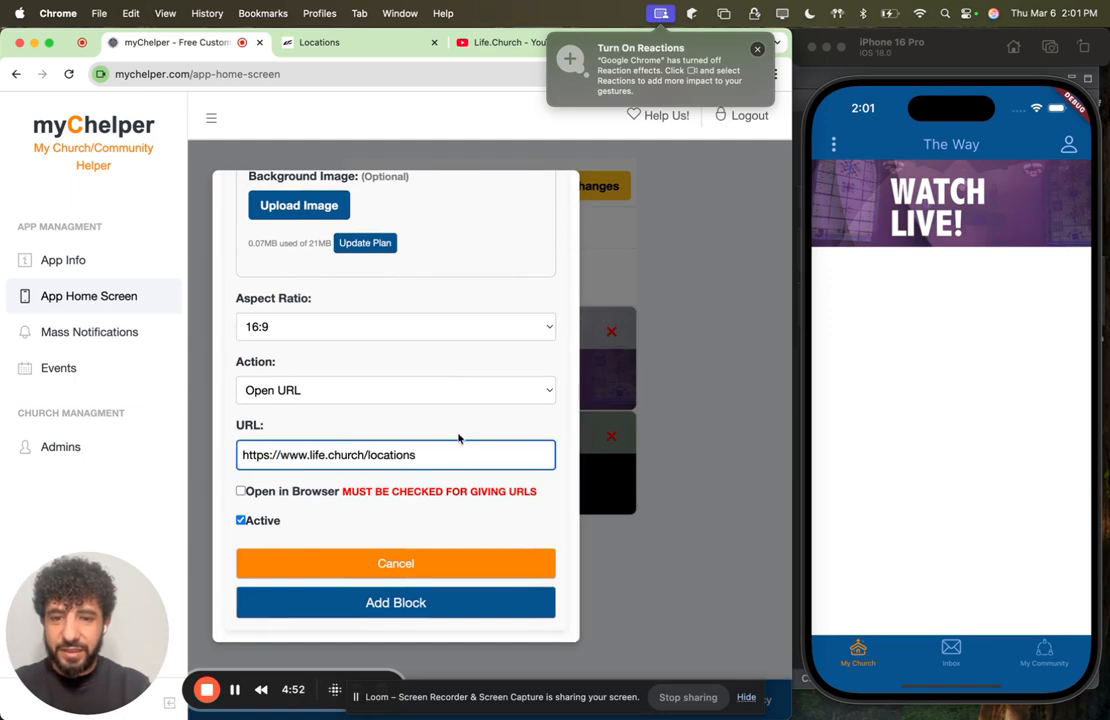
Step: Add the finished Locations block to the home screen layout
{"action": "left_click", "coordinate": [400, 605]}
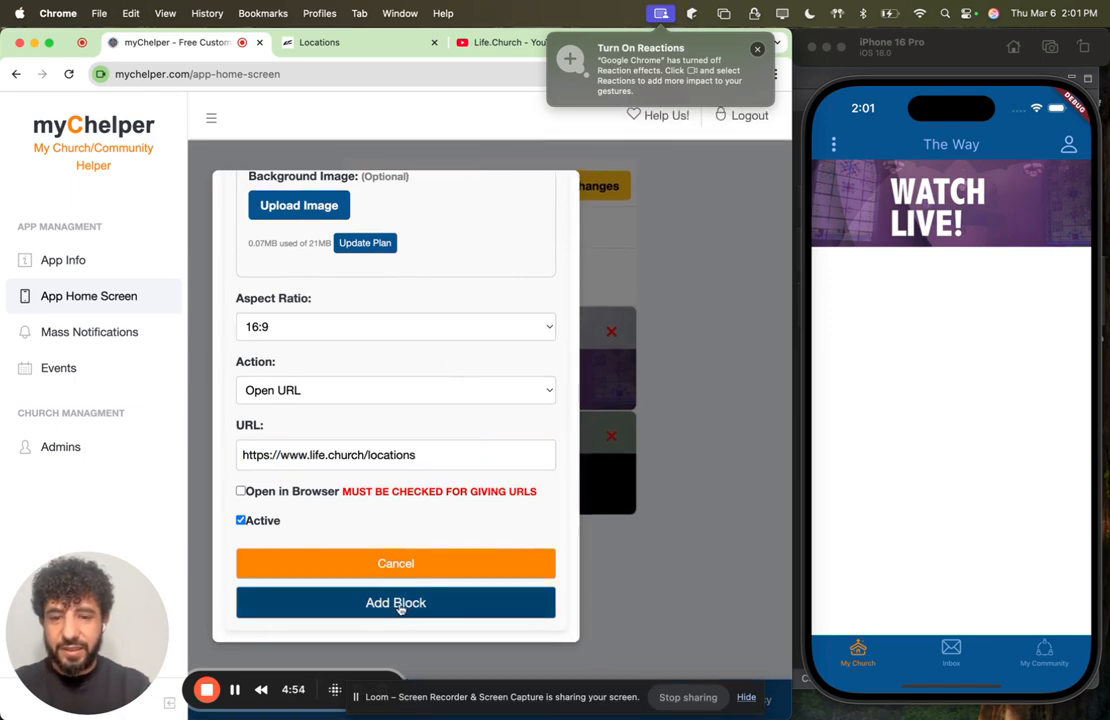
{"action": "scroll", "coordinate": [526, 540], "scroll_direction": "down", "scroll_amount": 1}
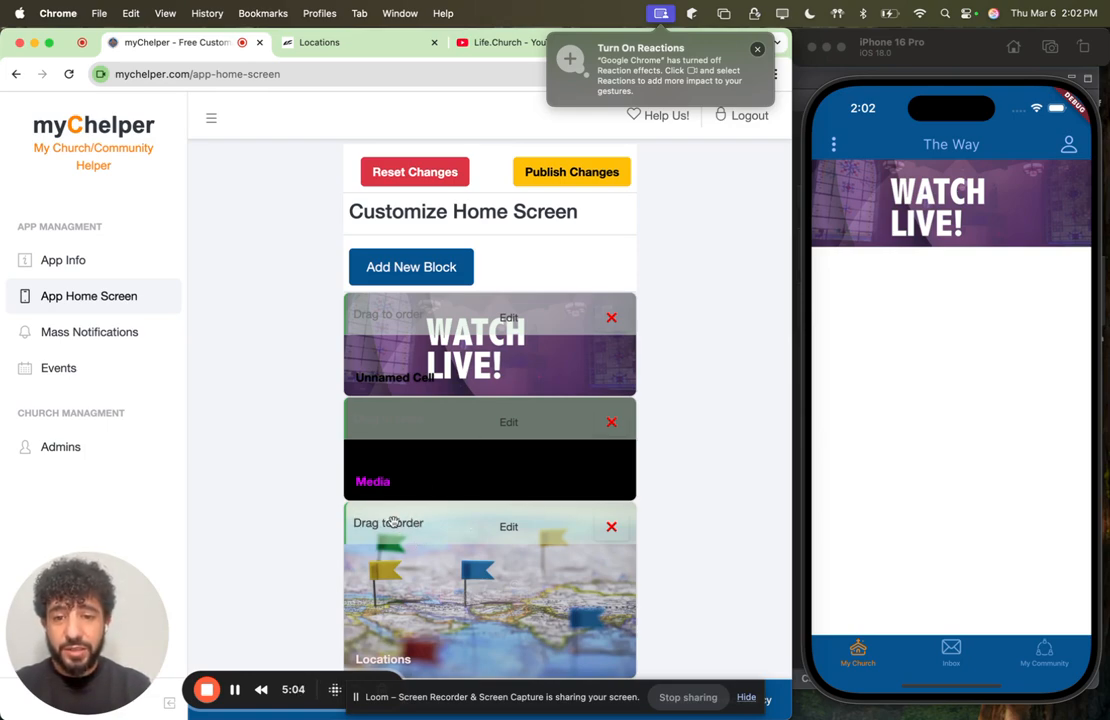
Step: Move the Locations block above Media, and return it to its place below Media
{"action": "left_click_drag", "start_coordinate": [393, 522], "coordinate": [390, 420]}
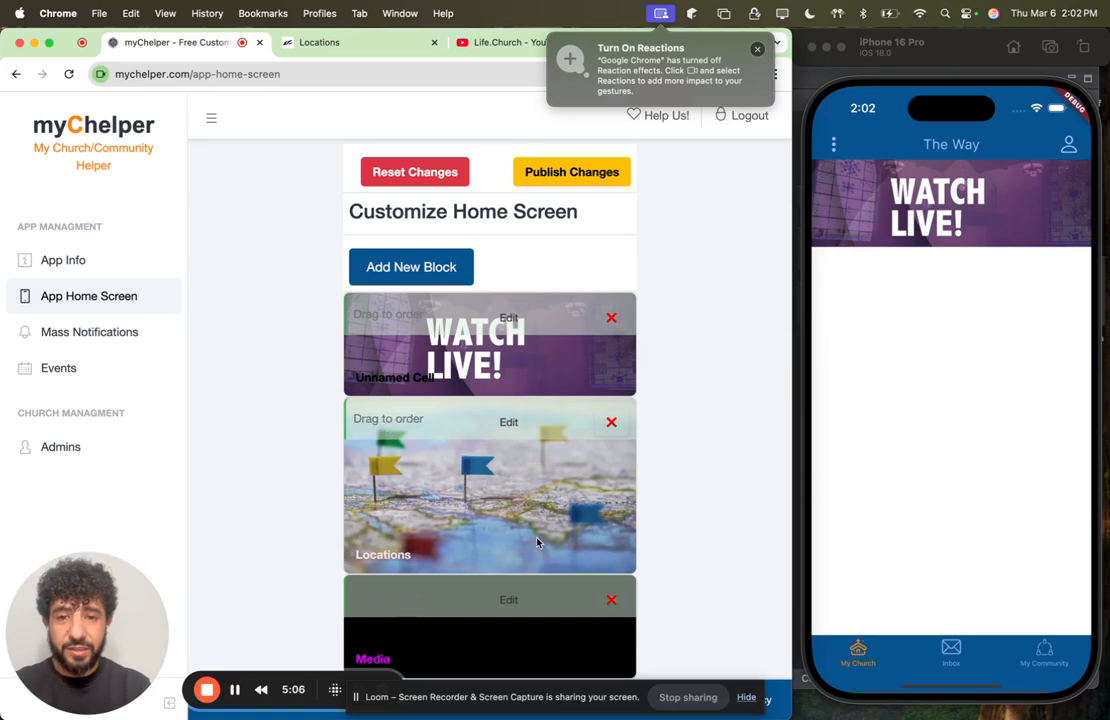
{"action": "scroll", "coordinate": [537, 543], "scroll_direction": "up", "scroll_amount": 1}
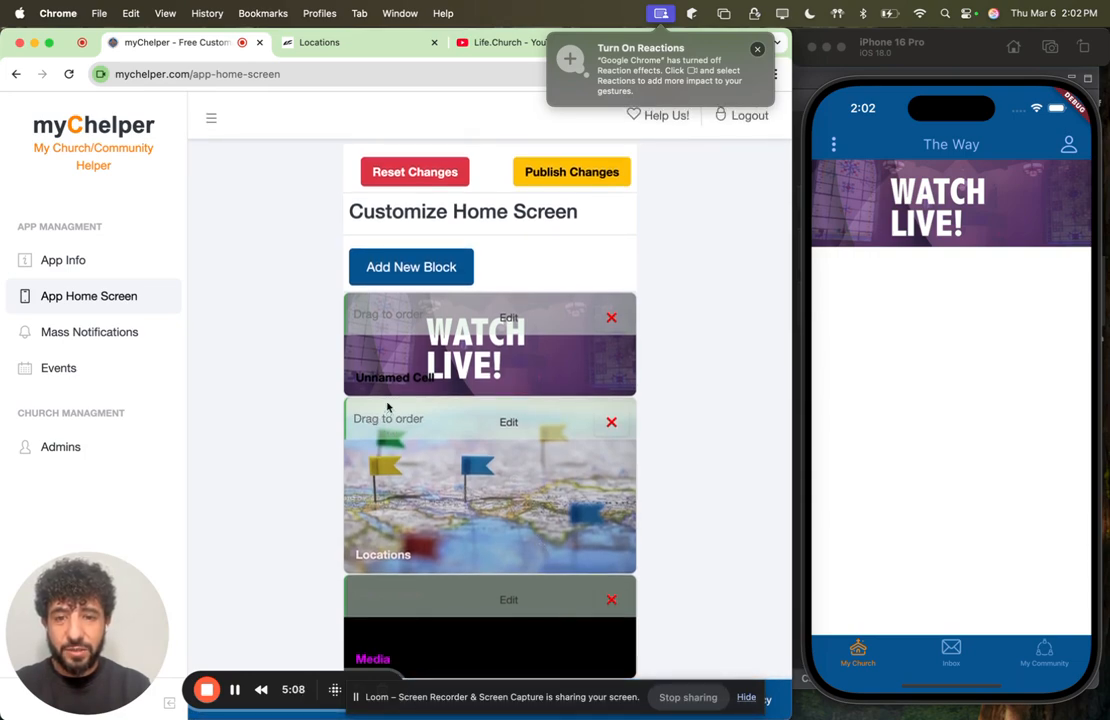
{"action": "left_click_drag", "start_coordinate": [390, 432], "coordinate": [392, 565]}
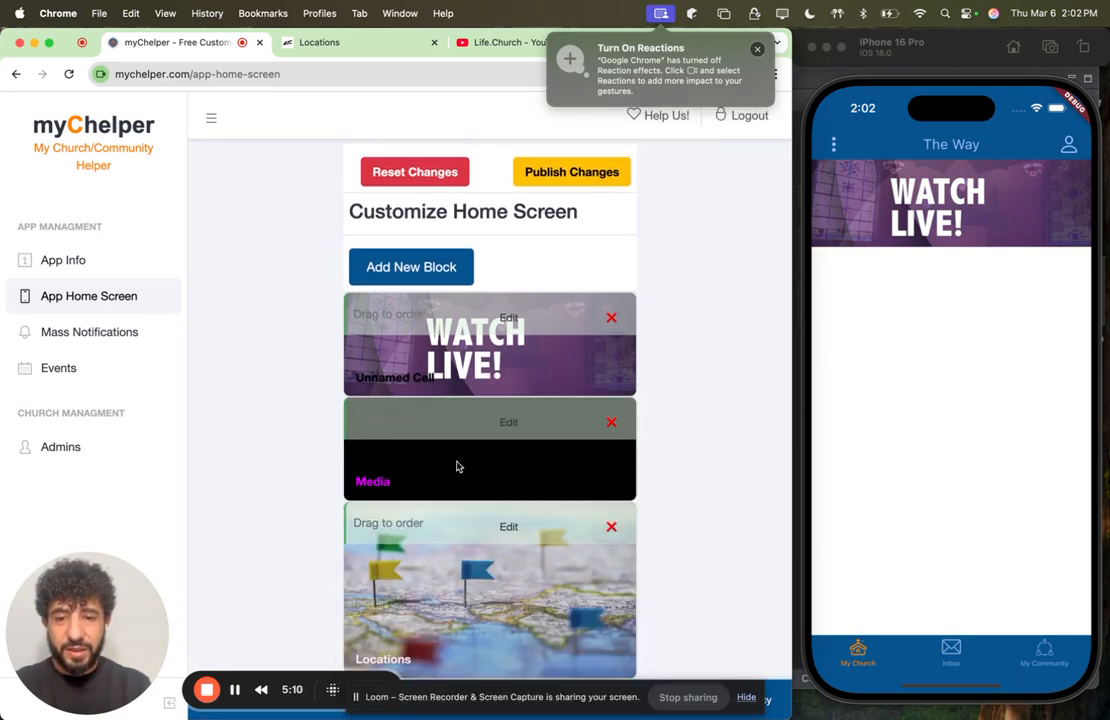
{"action": "scroll", "coordinate": [453, 475], "scroll_direction": "up", "scroll_amount": 1}
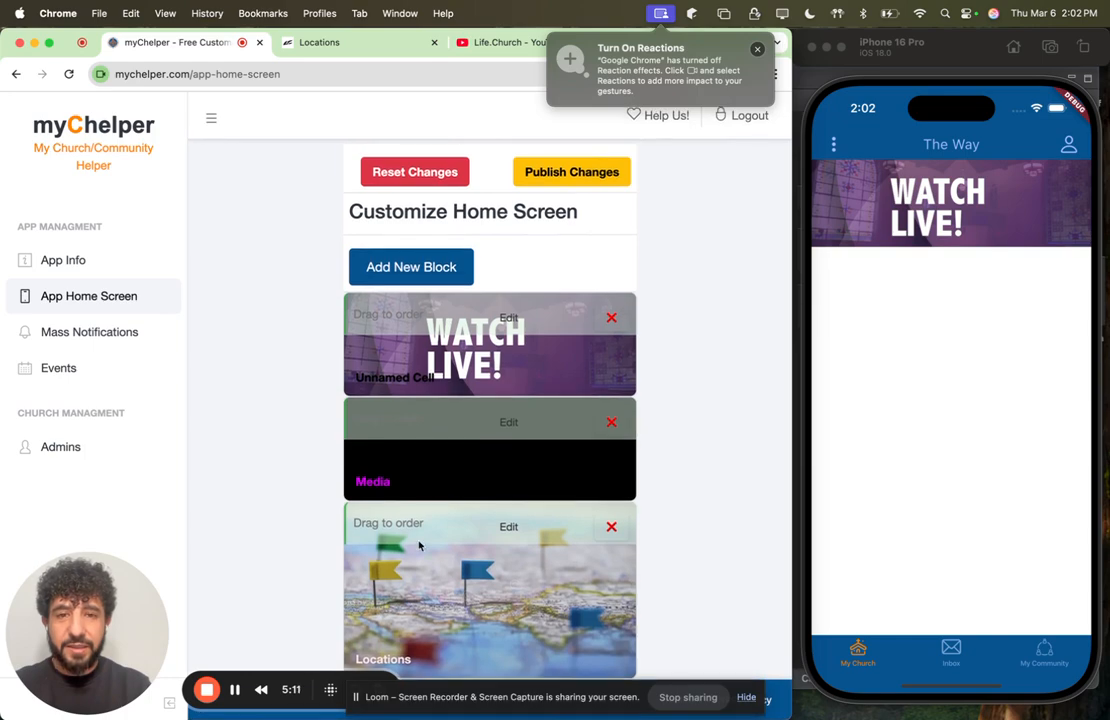
Step: Start another new block and upload giving.jpg as its background image
{"action": "left_click", "coordinate": [432, 270]}
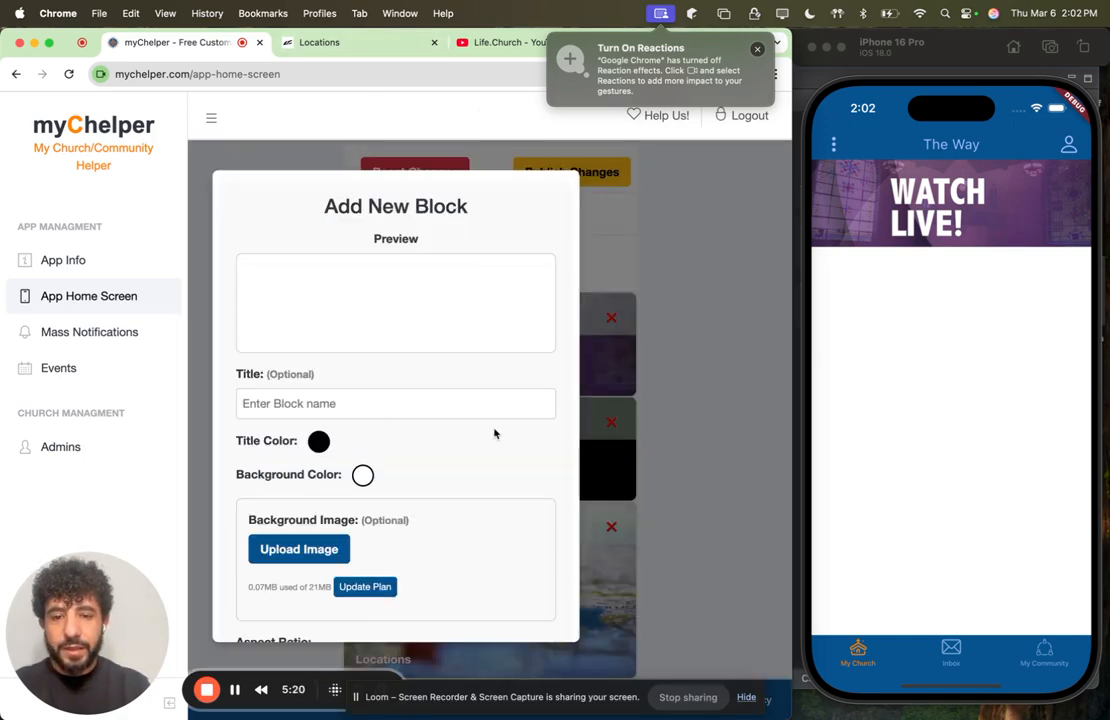
{"action": "left_click", "coordinate": [299, 549]}
{"action": "left_click", "coordinate": [272, 362]}
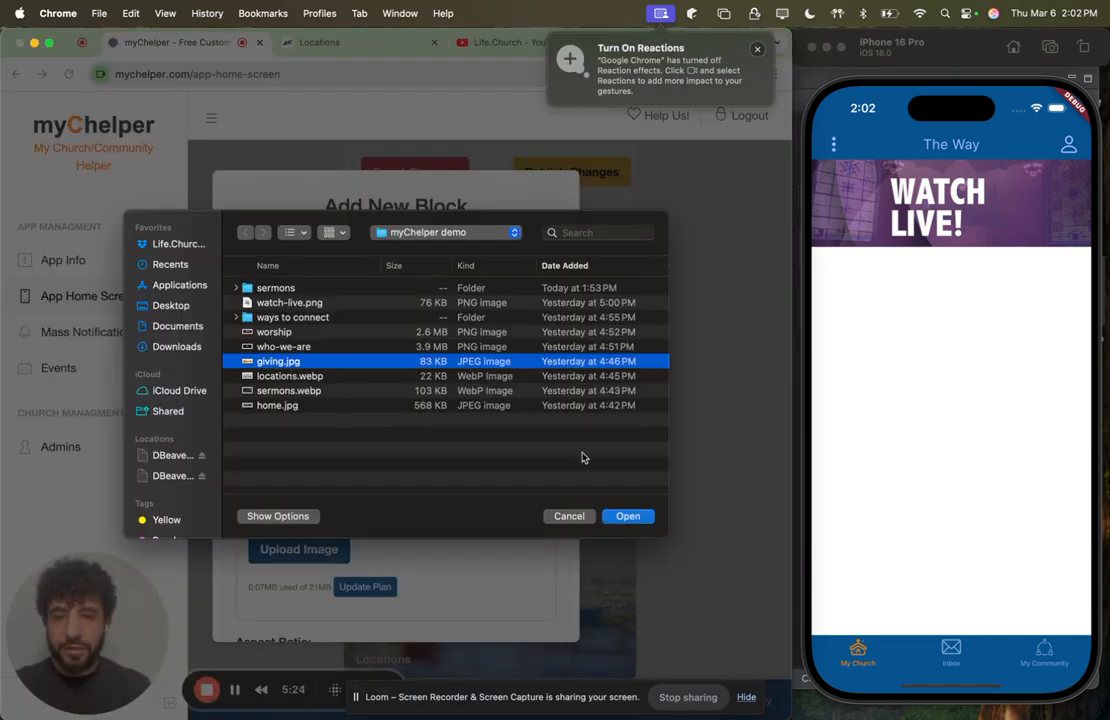
{"action": "left_click", "coordinate": [627, 516]}
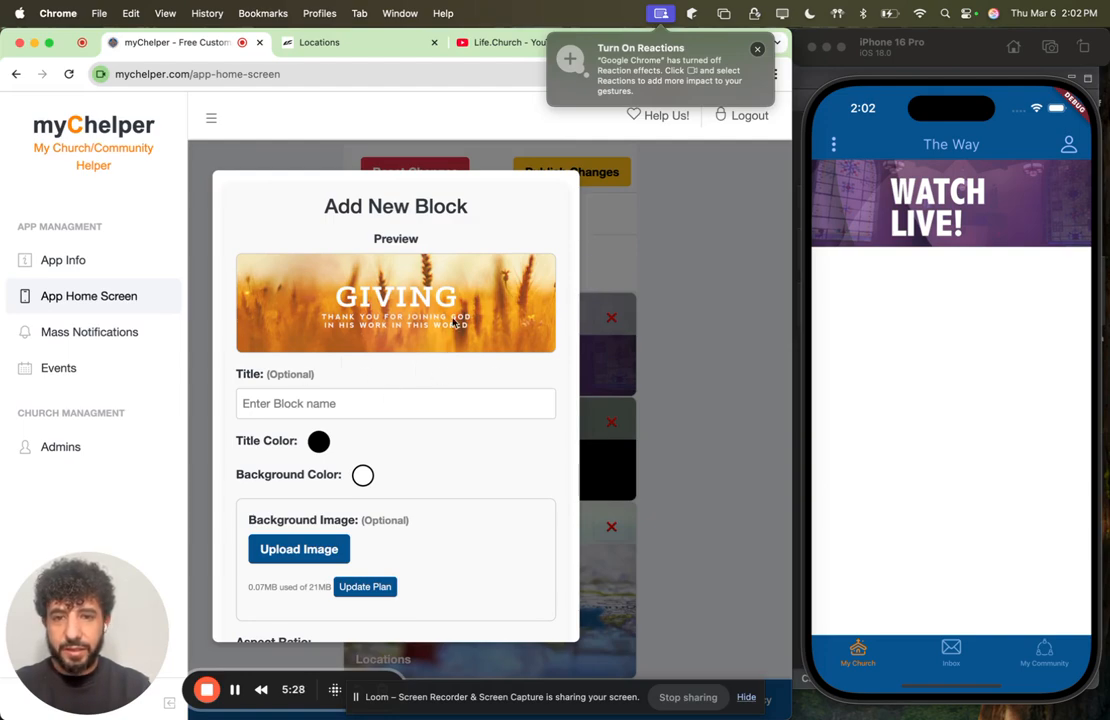
Step: Open the Life.Church website's Giving page and copy its address without the tracking parameters
{"action": "scroll", "coordinate": [462, 460], "scroll_direction": "down", "scroll_amount": 5}
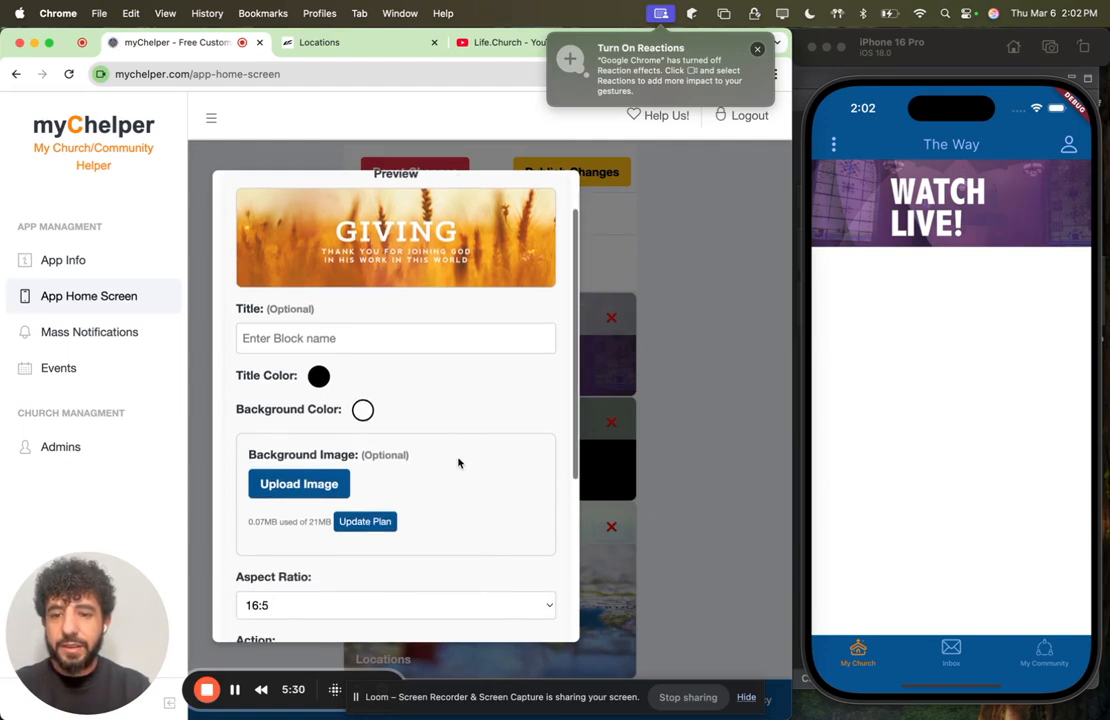
{"action": "scroll", "coordinate": [384, 507], "scroll_direction": "down", "scroll_amount": 2}
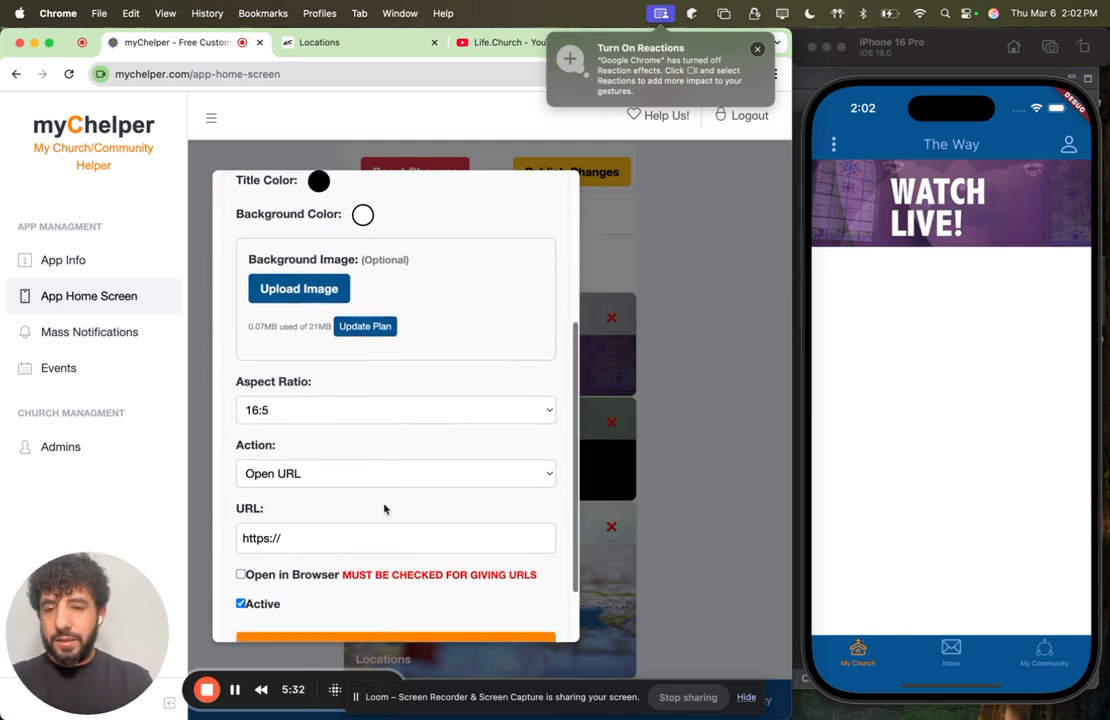
{"action": "left_click", "coordinate": [335, 44]}
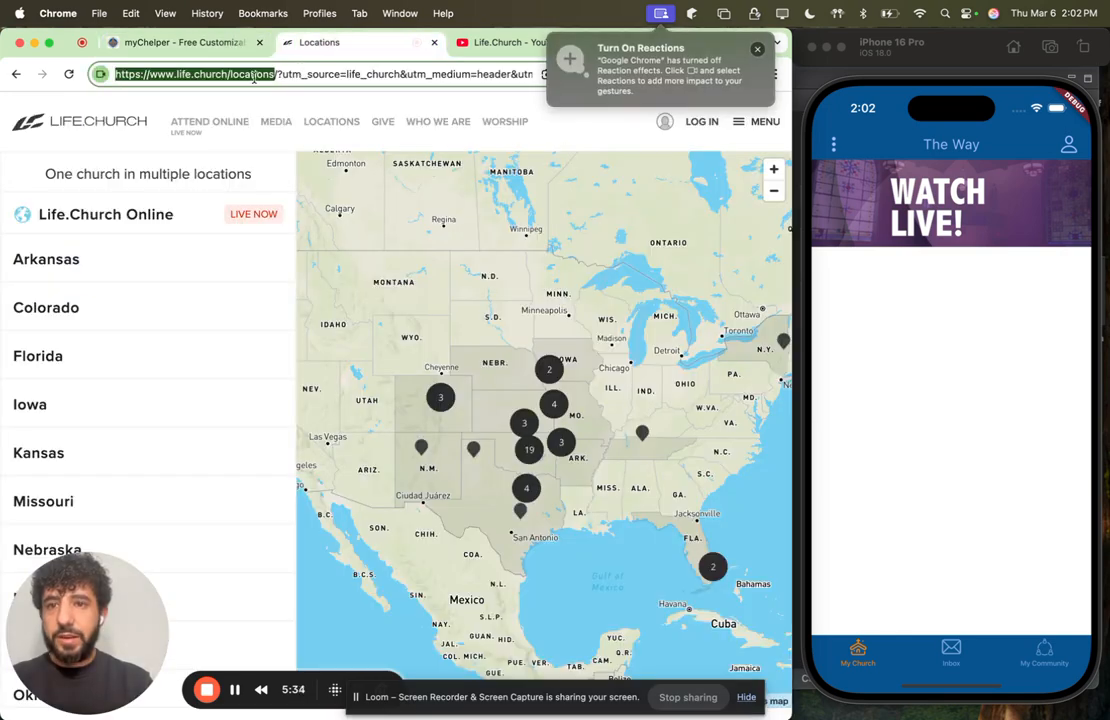
{"action": "left_click", "coordinate": [380, 121]}
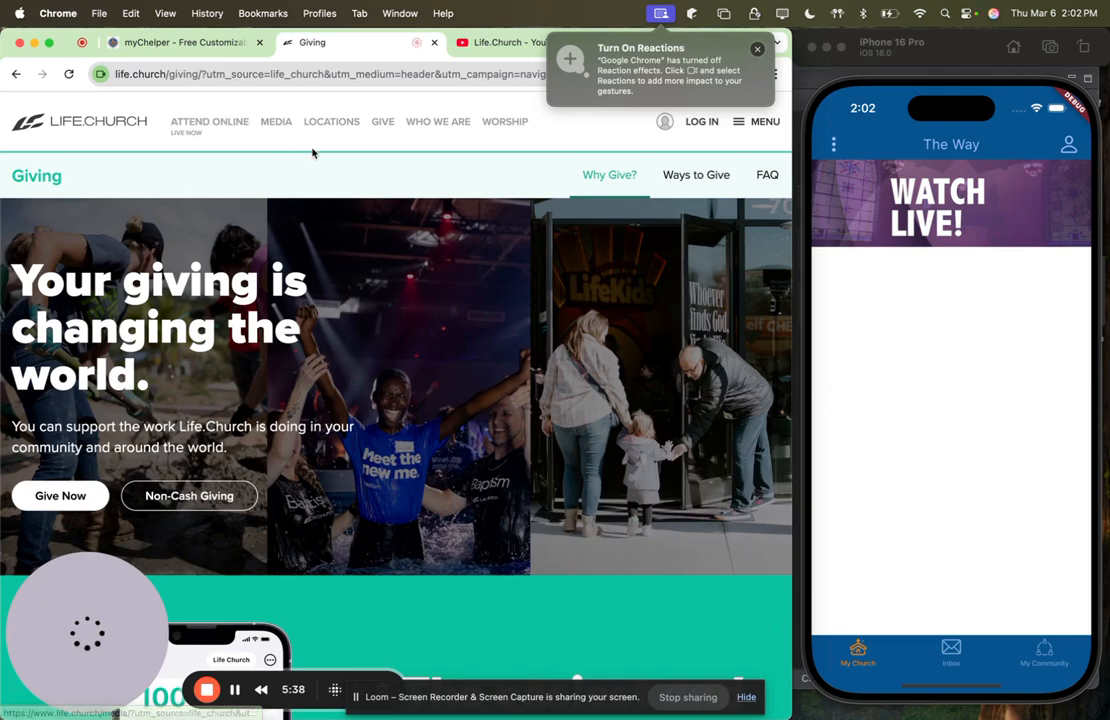
{"action": "left_click", "coordinate": [193, 73]}
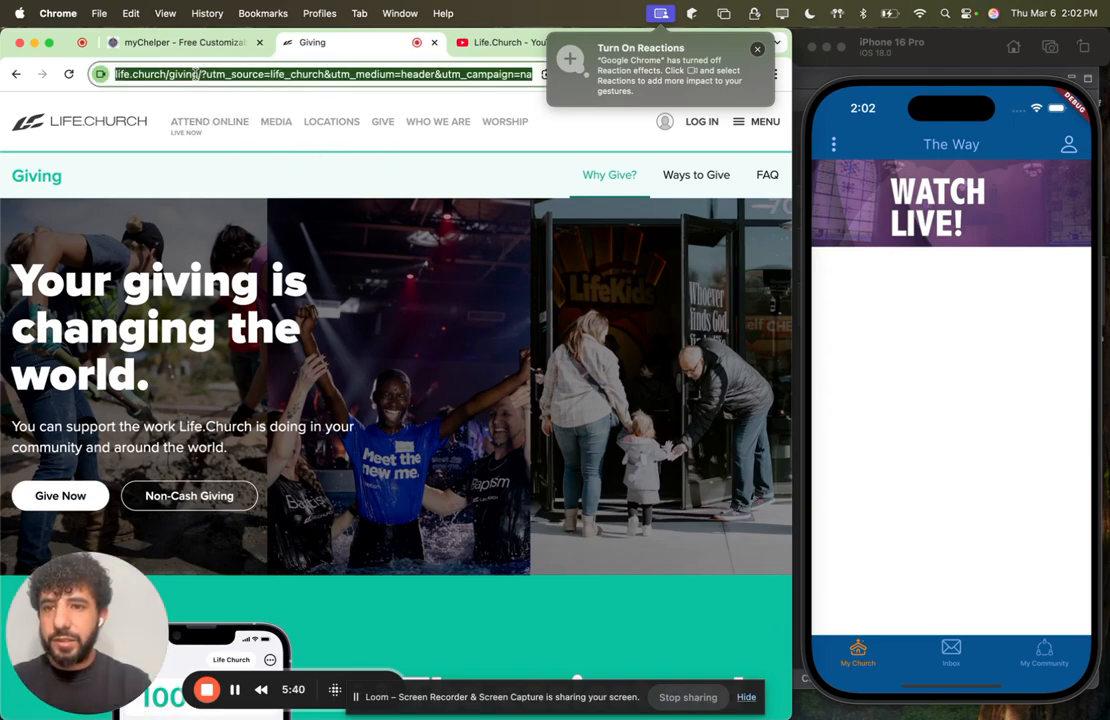
{"action": "left_click", "coordinate": [196, 74]}
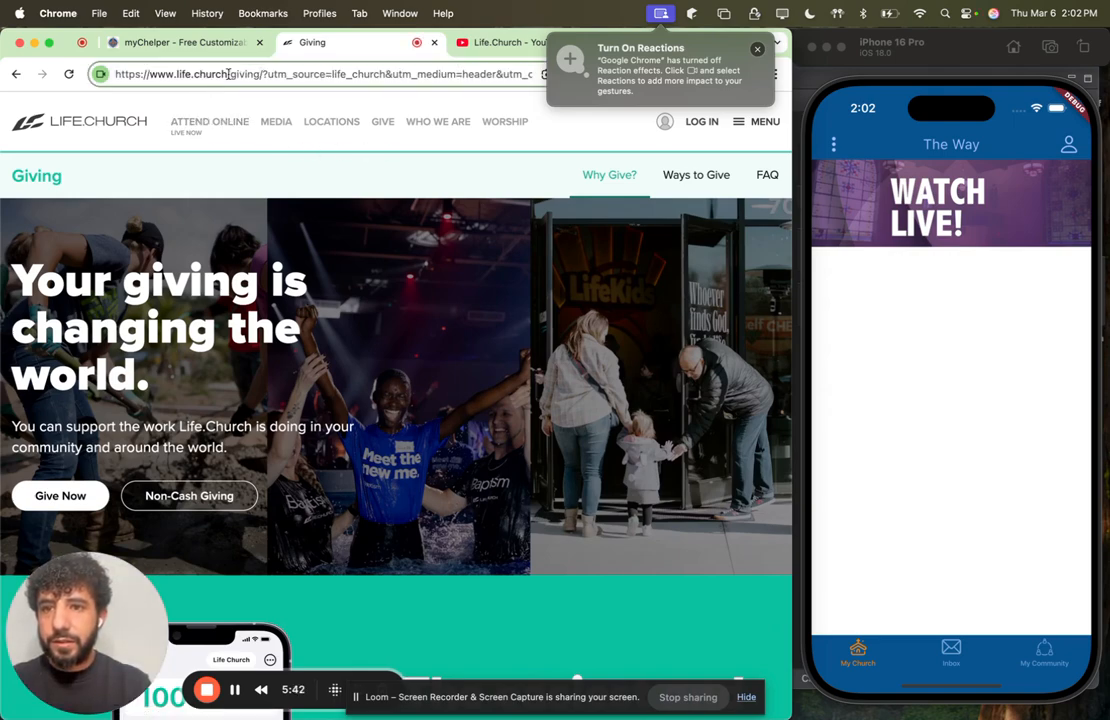
{"action": "left_click_drag", "start_coordinate": [258, 74], "coordinate": [86, 73]}
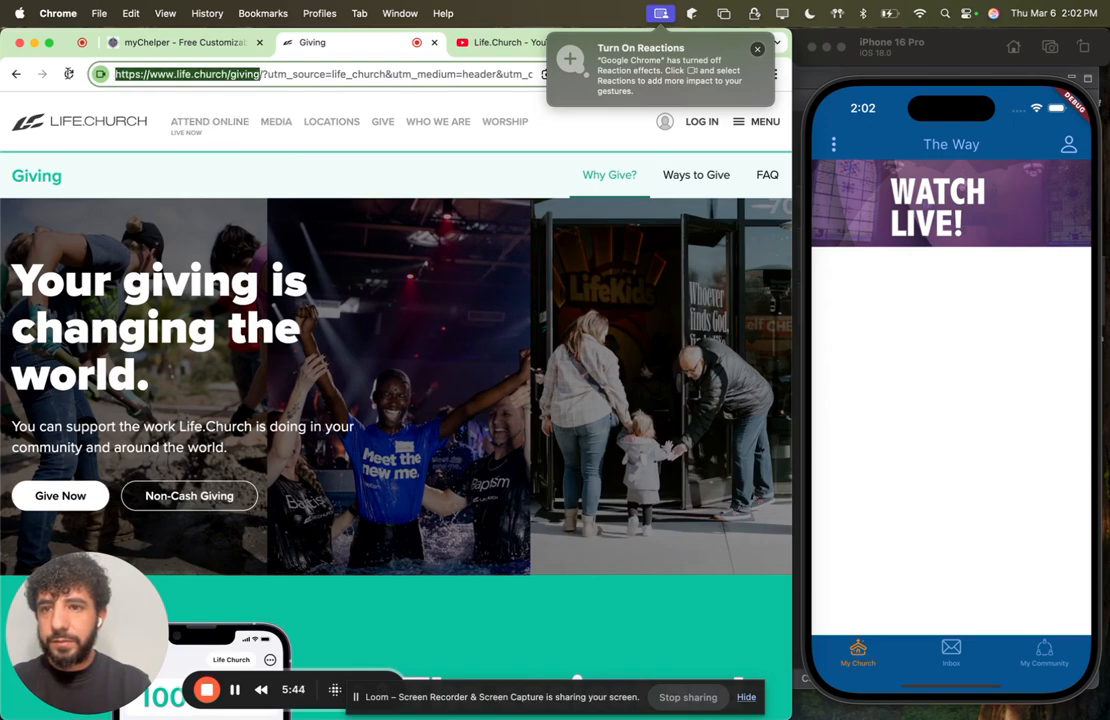
{"action": "key", "text": "super+c"}
{"action": "left_click", "coordinate": [166, 47]}
{"action": "left_click", "coordinate": [295, 539]}
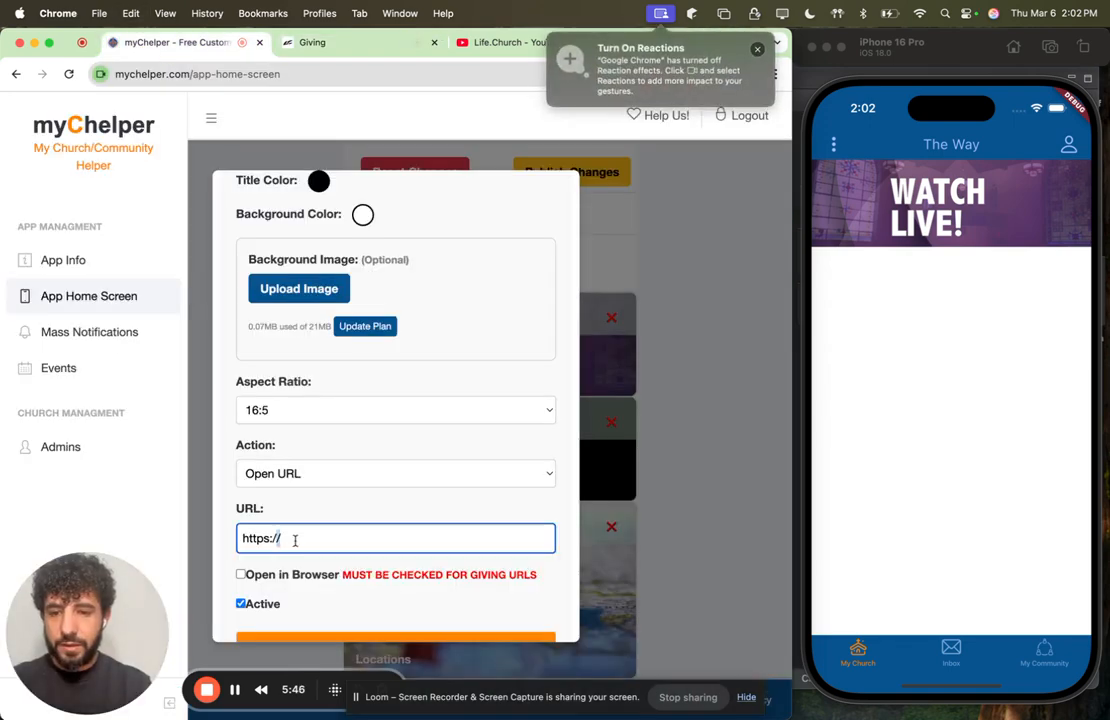
{"action": "key", "text": "super+a"}
{"action": "key", "text": "super+v"}
{"action": "scroll", "coordinate": [388, 527], "scroll_direction": "down", "scroll_amount": 1}
{"action": "scroll", "coordinate": [388, 527], "scroll_direction": "down", "scroll_amount": 2}
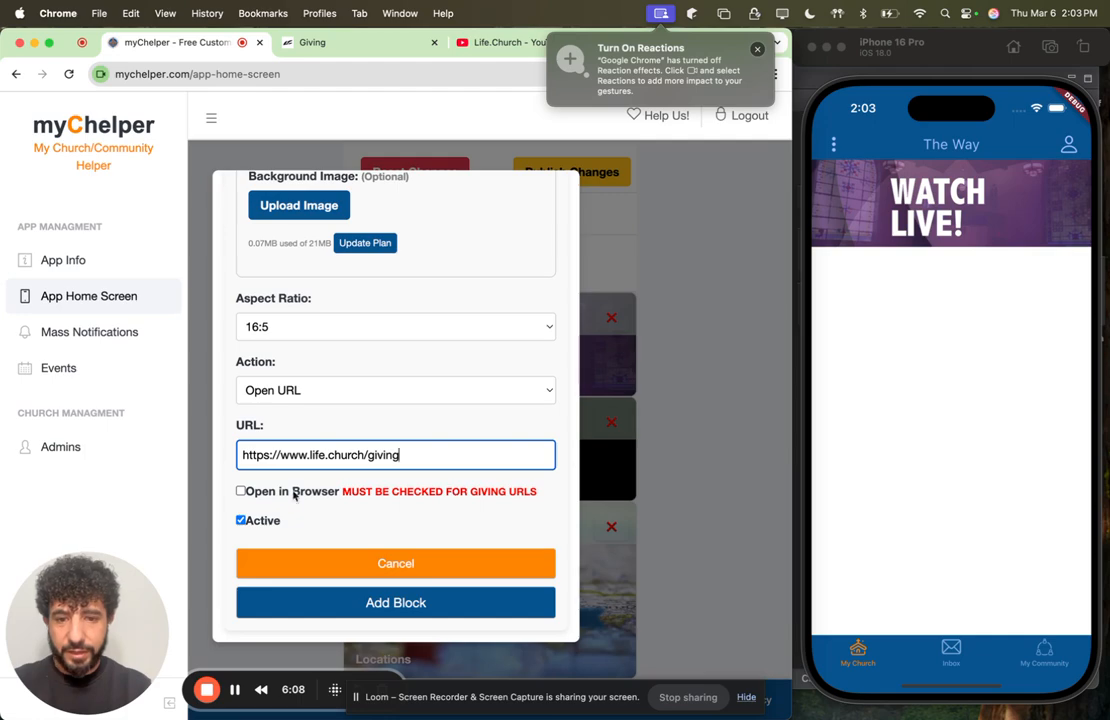
Step: Enable Open in Browser for the giving block and add it to the home screen
{"action": "left_click", "coordinate": [242, 492]}
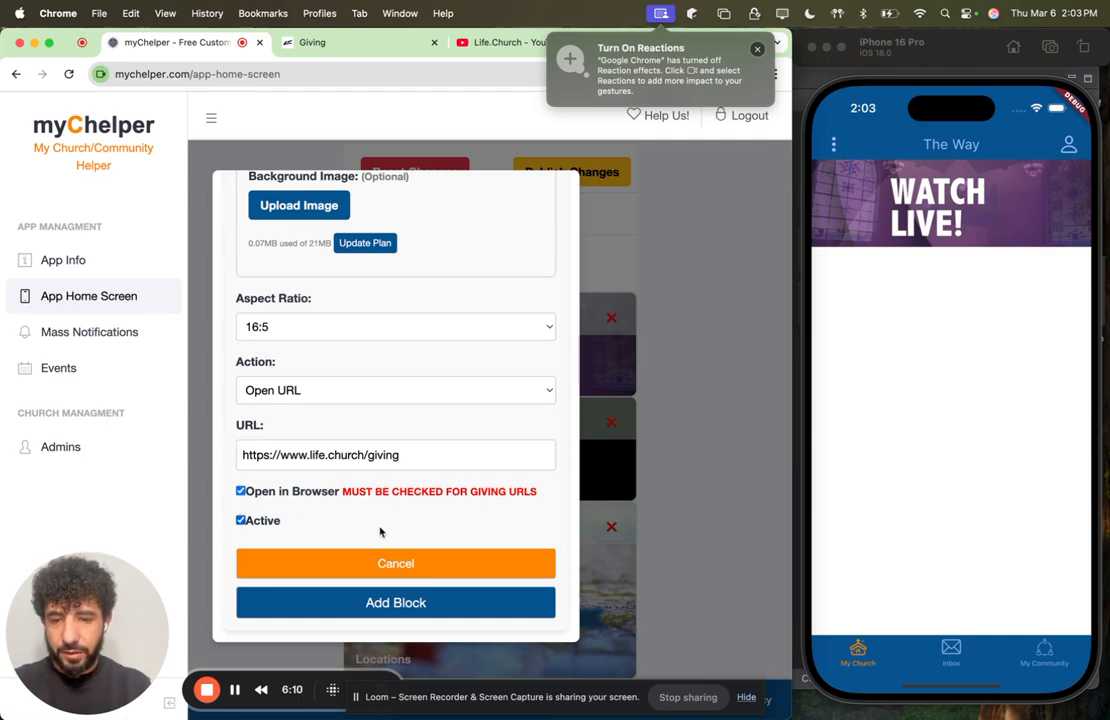
{"action": "left_click", "coordinate": [370, 604]}
{"action": "scroll", "coordinate": [632, 423], "scroll_direction": "down", "scroll_amount": 2}
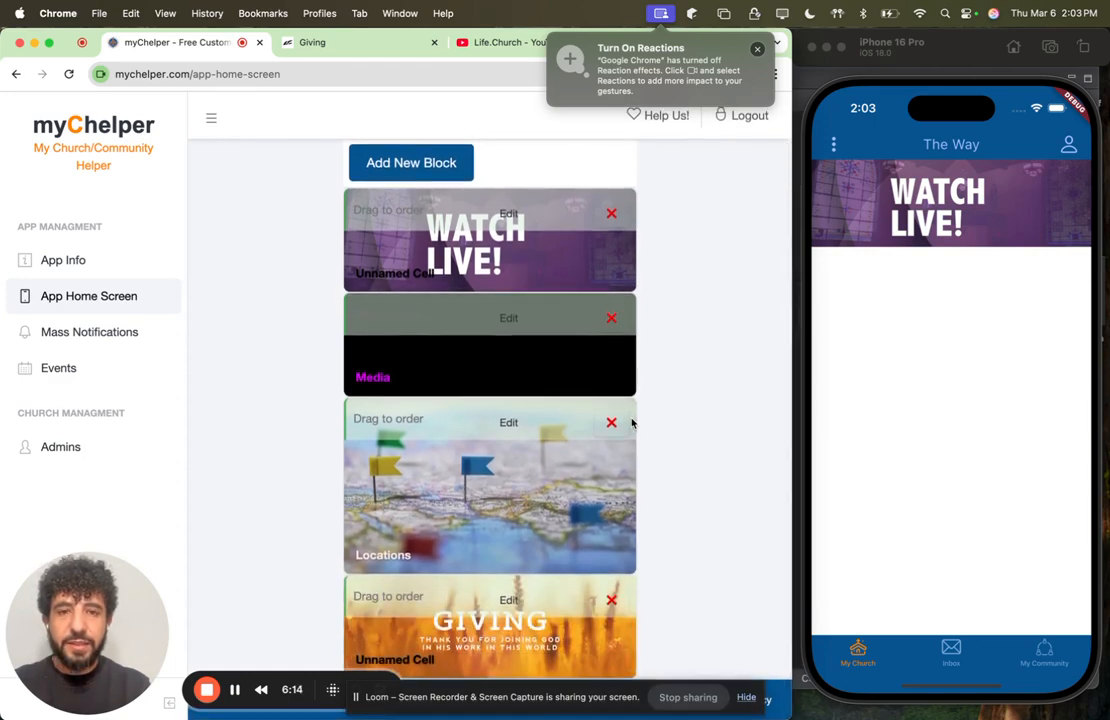
Step: Publish the home screen changes with the added Media, Locations and giving blocks
{"action": "scroll", "coordinate": [632, 423], "scroll_direction": "up", "scroll_amount": 2}
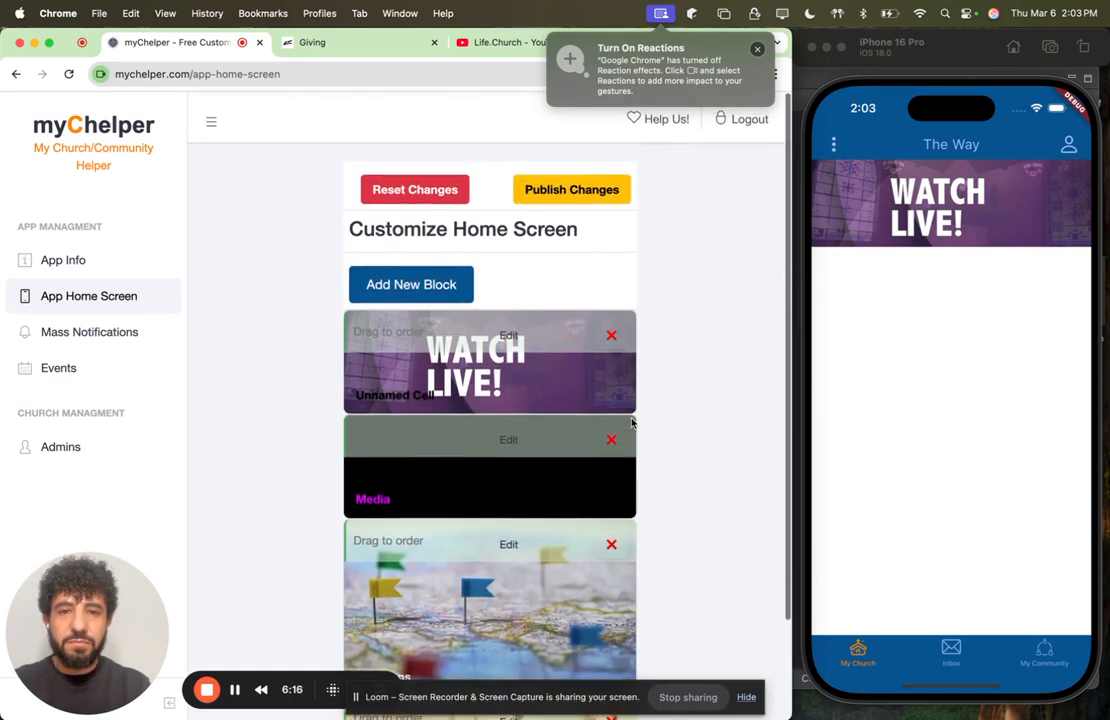
{"action": "left_click", "coordinate": [585, 187]}
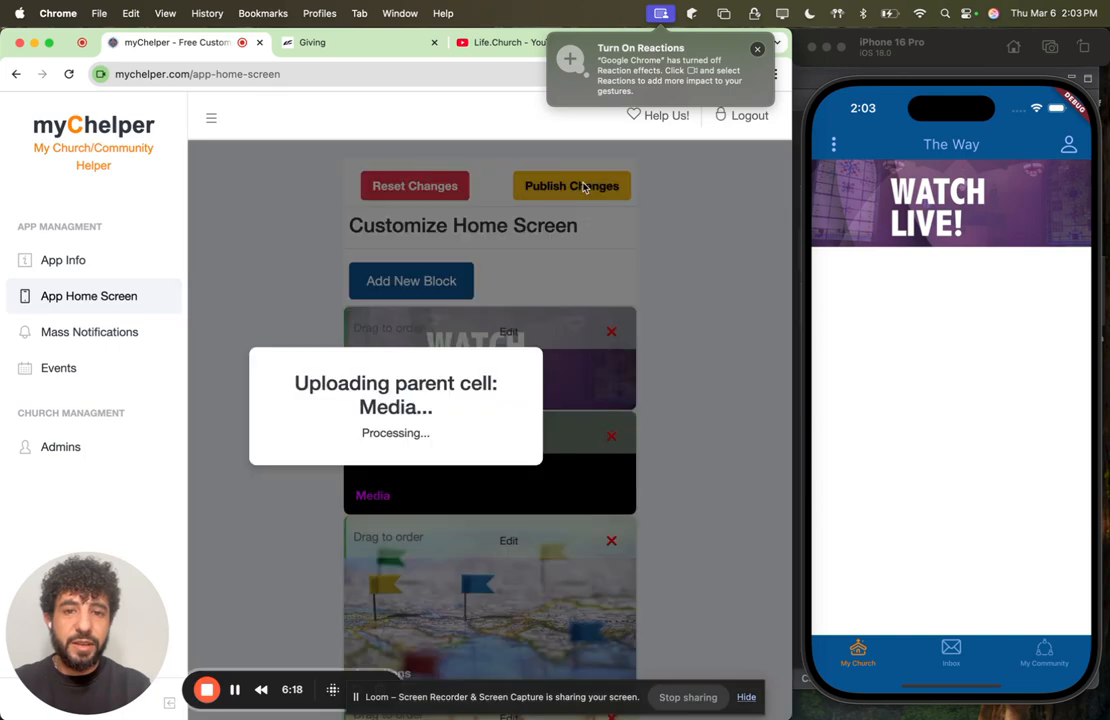
{"action": "left_click", "coordinate": [431, 448]}
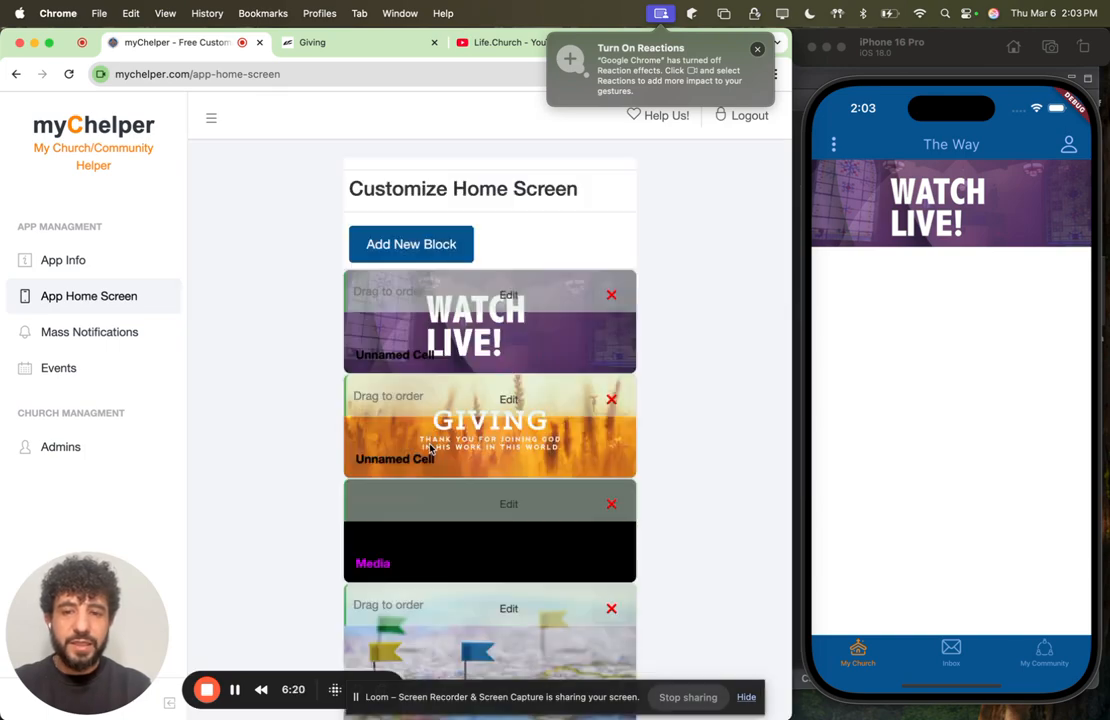
Step: Refresh the app in the iPhone Simulator, test the Giving block's link and return to the app
{"action": "left_click_drag", "start_coordinate": [948, 190], "coordinate": [955, 660]}
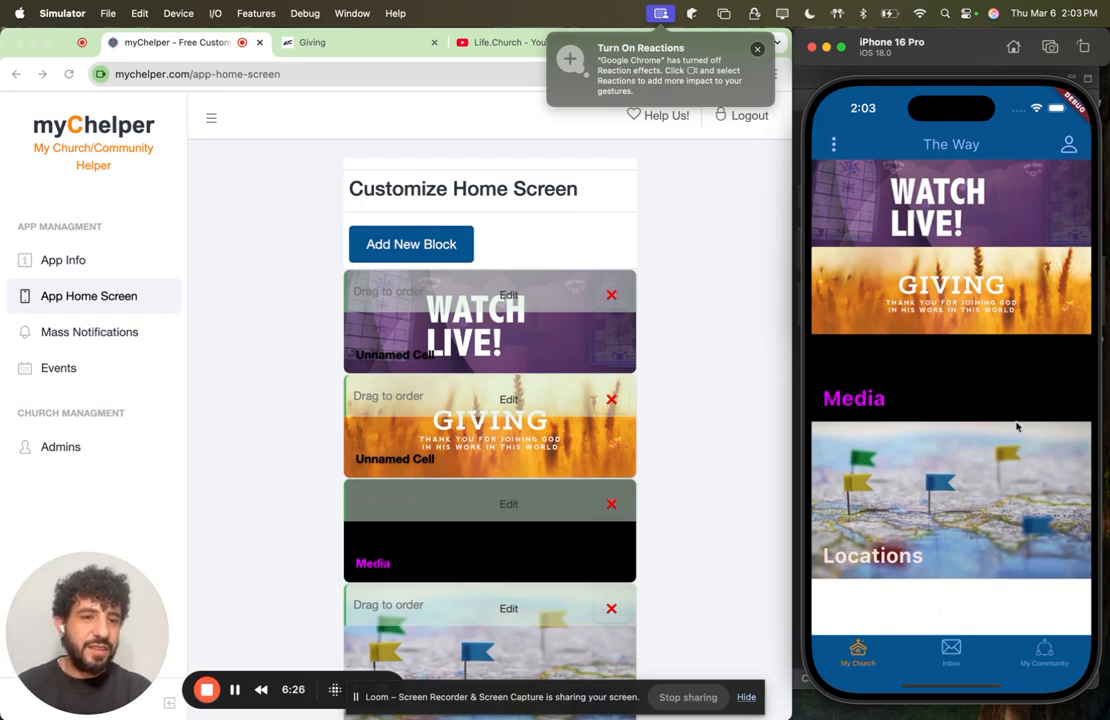
{"action": "left_click", "coordinate": [948, 298]}
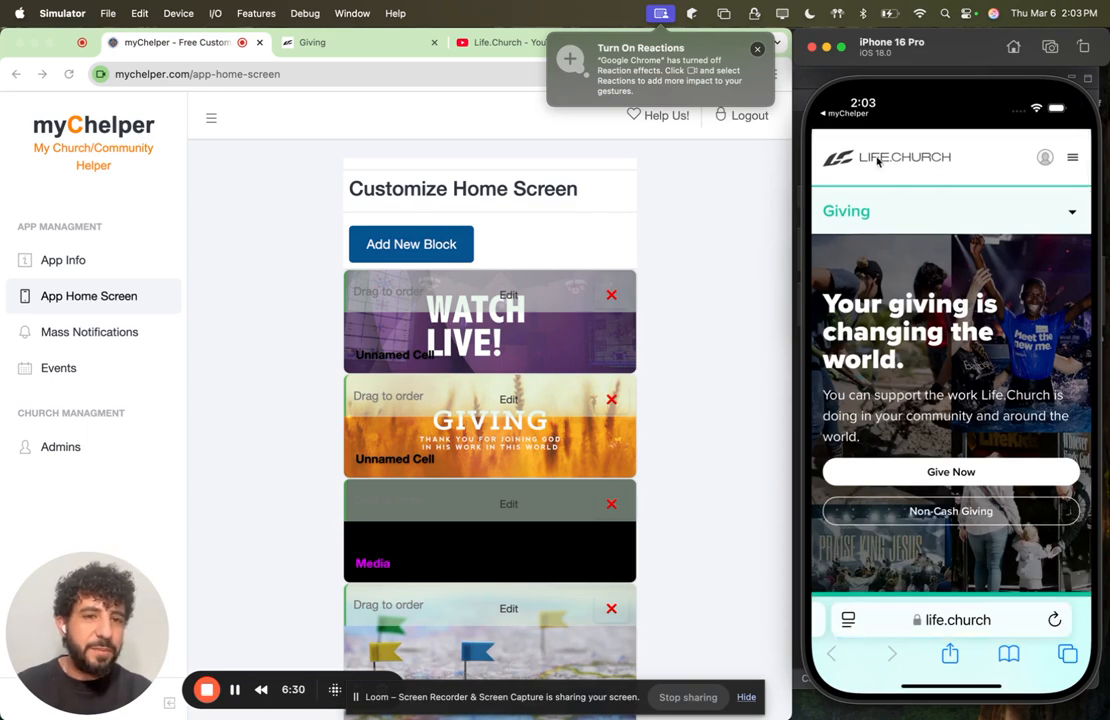
{"action": "left_click", "coordinate": [838, 119]}
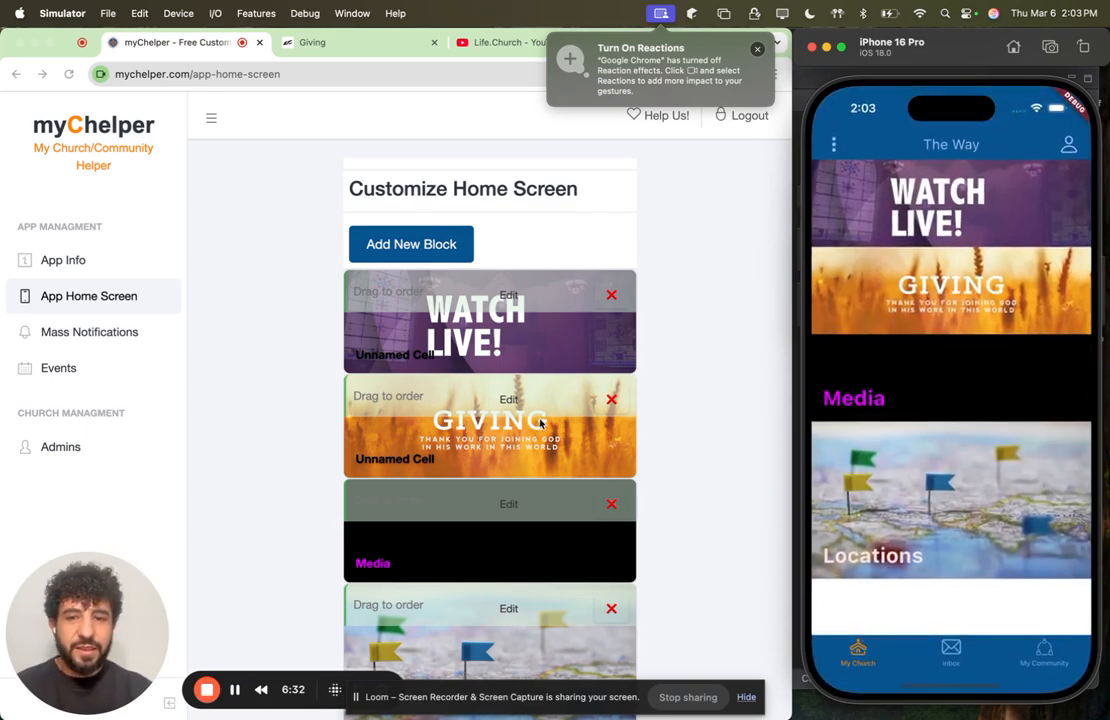
Step: Reorder the home screen blocks to Watch Live, Locations, Media and Giving
{"action": "scroll", "coordinate": [538, 422], "scroll_direction": "down", "scroll_amount": 2}
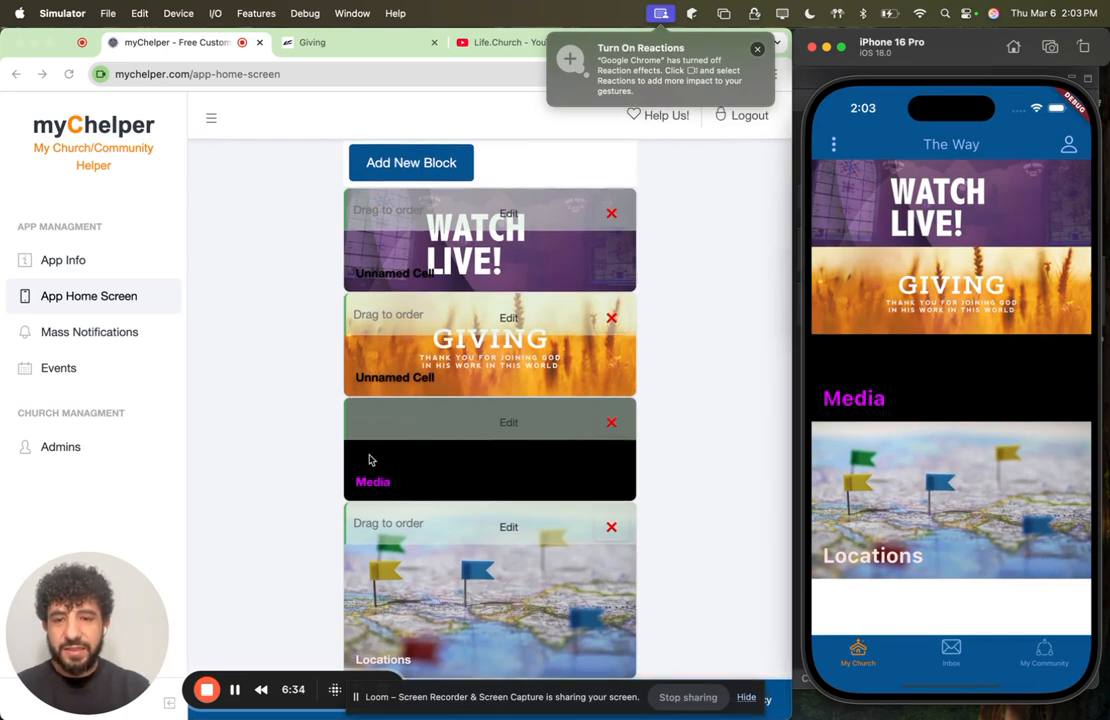
{"action": "left_click_drag", "start_coordinate": [377, 432], "coordinate": [380, 350]}
{"action": "left_click_drag", "start_coordinate": [384, 522], "coordinate": [508, 381]}
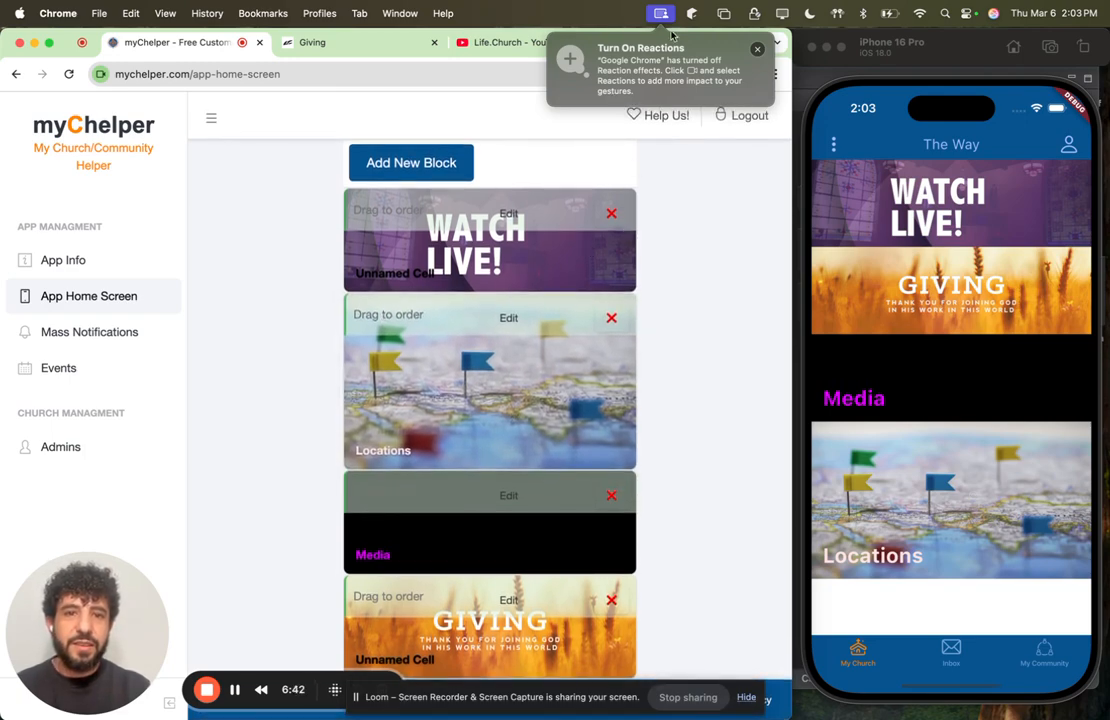
Step: Publish the new block order
{"action": "scroll", "coordinate": [590, 195], "scroll_direction": "up", "scroll_amount": 3}
{"action": "left_click", "coordinate": [563, 172]}
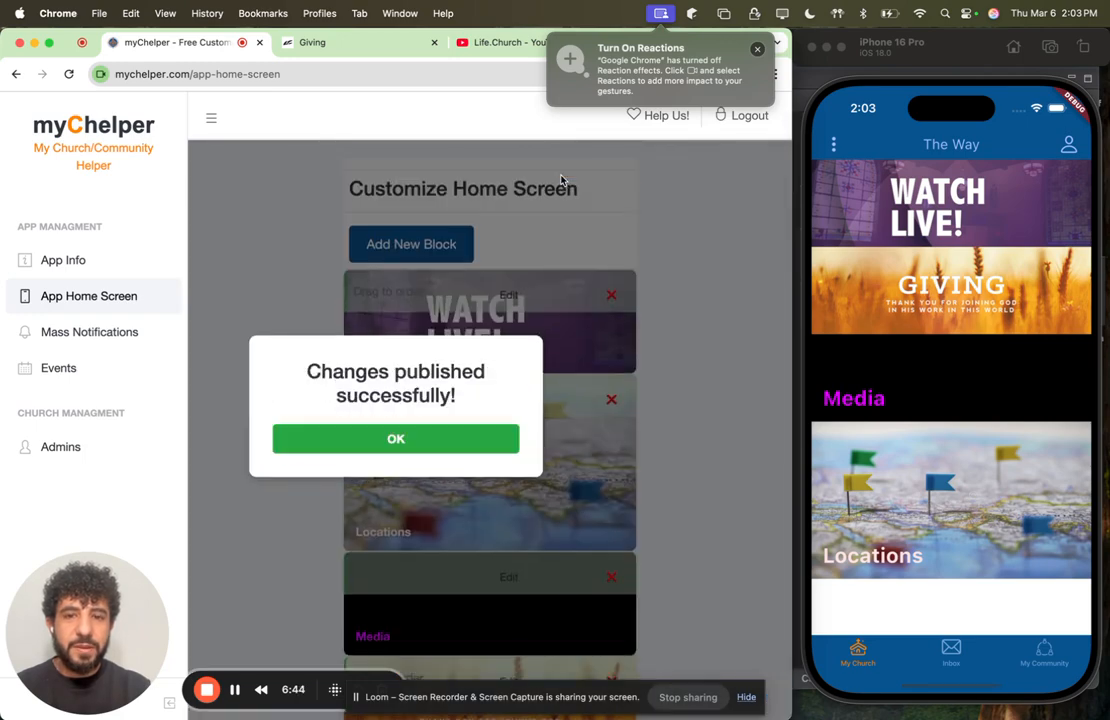
{"action": "left_click", "coordinate": [466, 446]}
Step: Refresh the home screen in the iPhone Simulator, check the page opened by the Locations block and return home
{"action": "left_click_drag", "start_coordinate": [971, 188], "coordinate": [975, 590]}
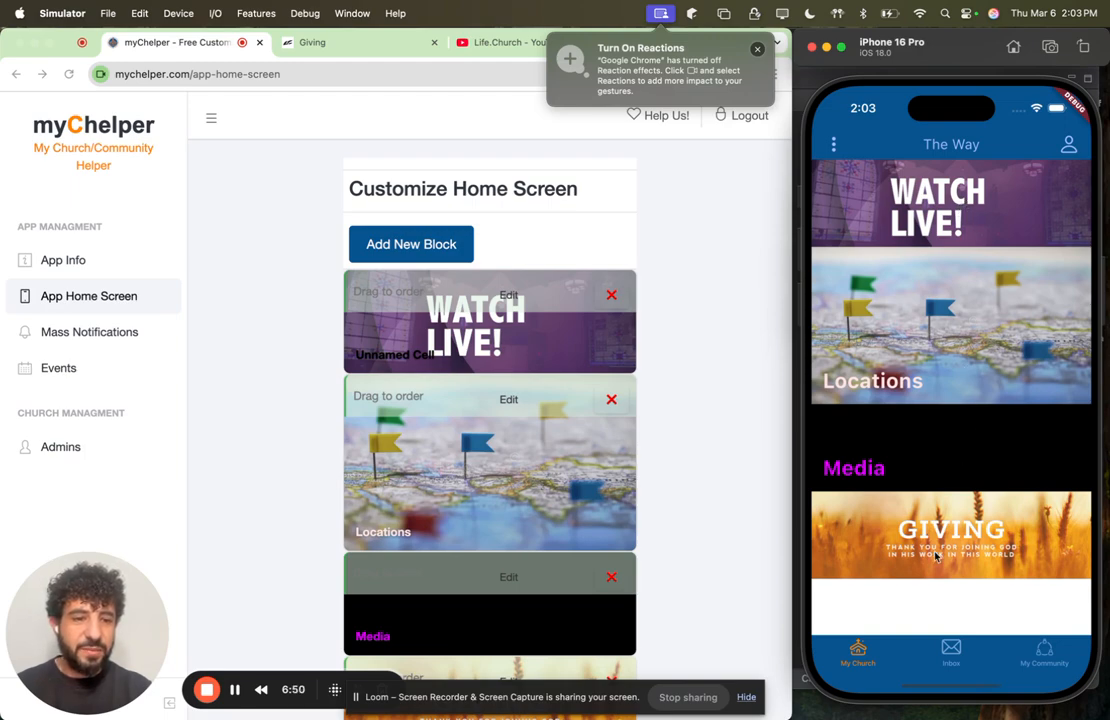
{"action": "left_click", "coordinate": [925, 354]}
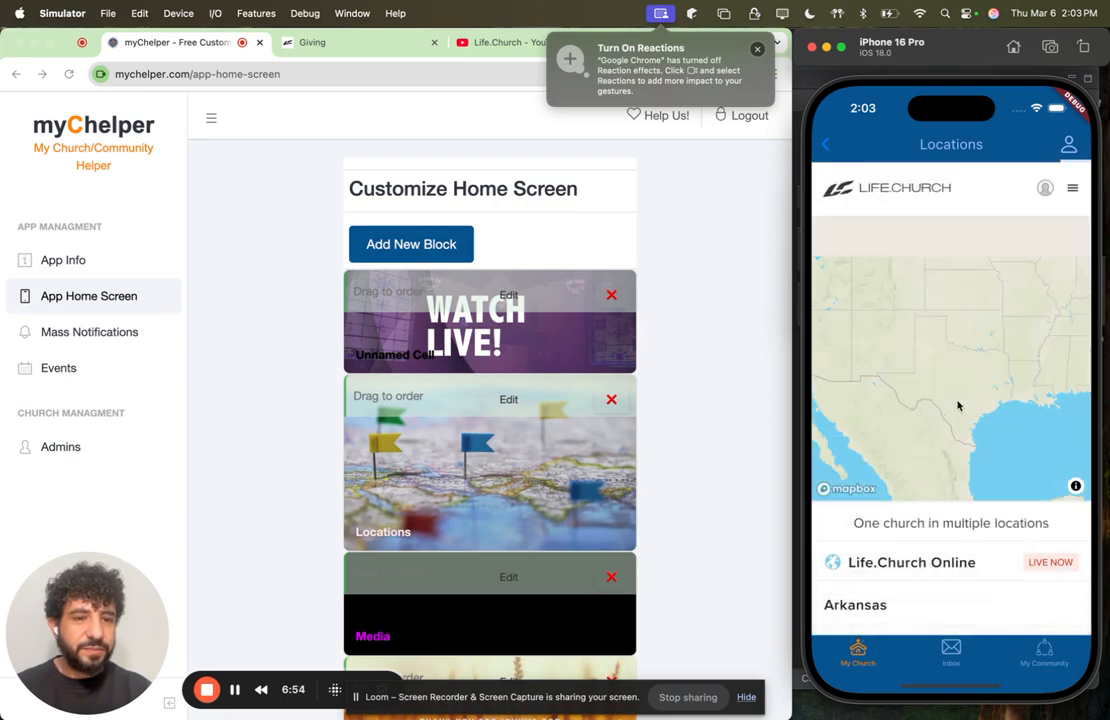
{"action": "left_click_drag", "start_coordinate": [959, 464], "coordinate": [977, 449]}
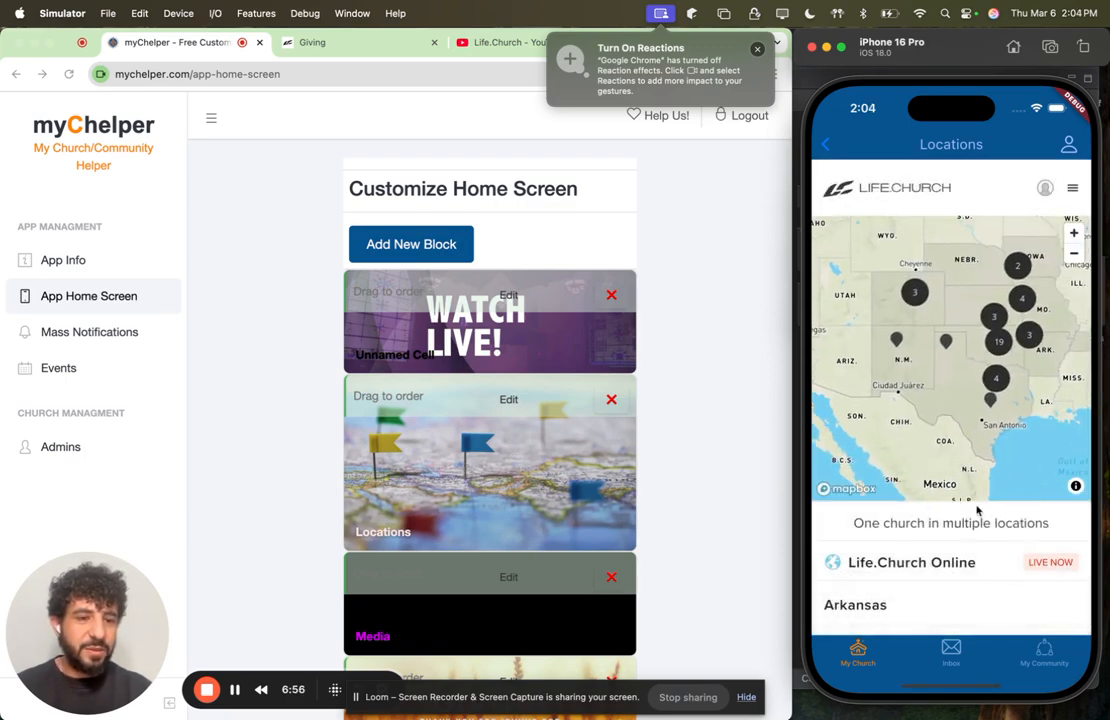
{"action": "left_click_drag", "start_coordinate": [979, 513], "coordinate": [961, 392]}
{"action": "left_click_drag", "start_coordinate": [976, 503], "coordinate": [979, 545]}
{"action": "left_click", "coordinate": [828, 146]}
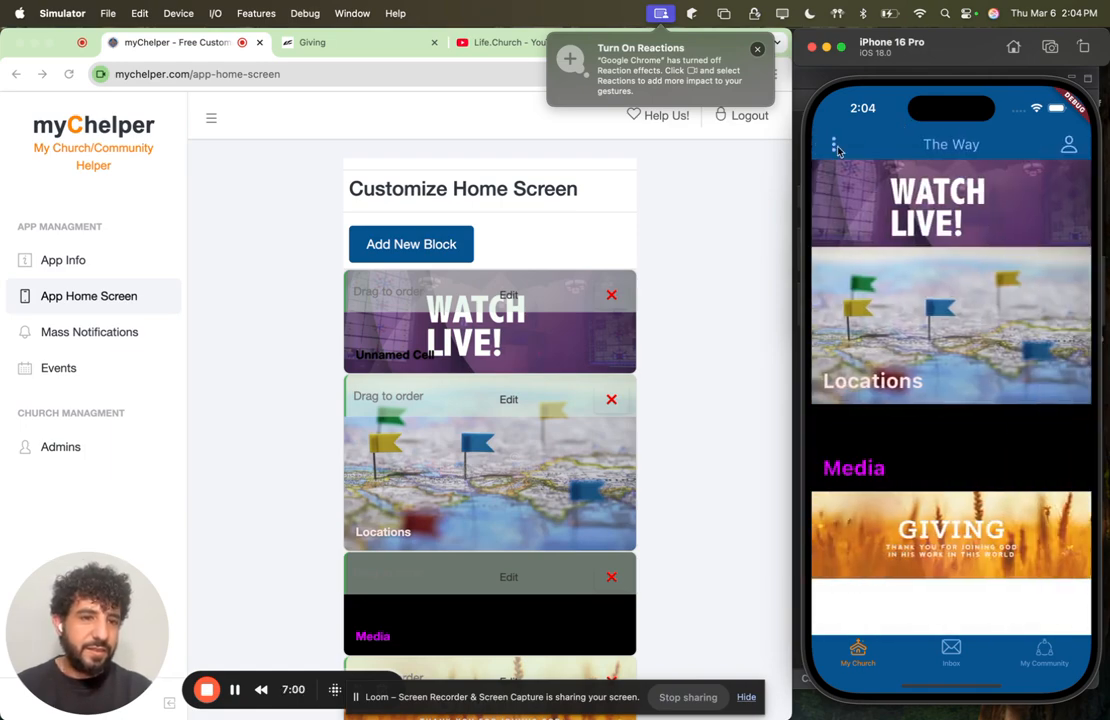
Step: Check the page opened by the Media block in the iPhone Simulator, return to the app's home screen and switch back to Chrome
{"action": "left_click", "coordinate": [926, 457]}
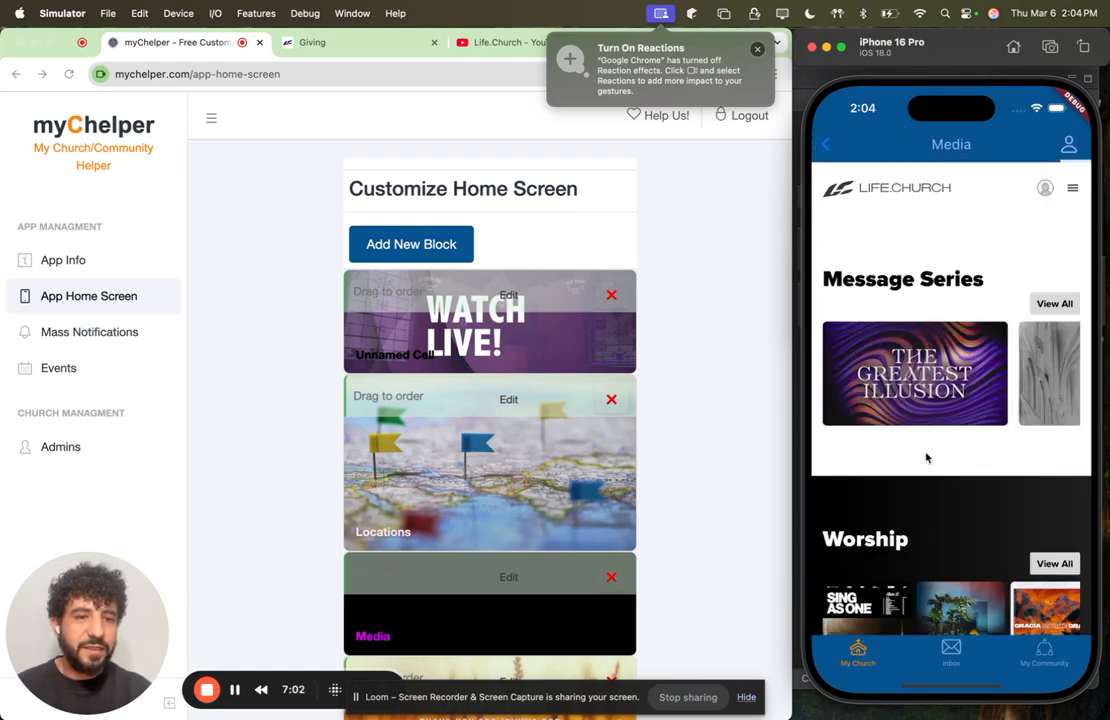
{"action": "left_click_drag", "start_coordinate": [967, 444], "coordinate": [961, 295]}
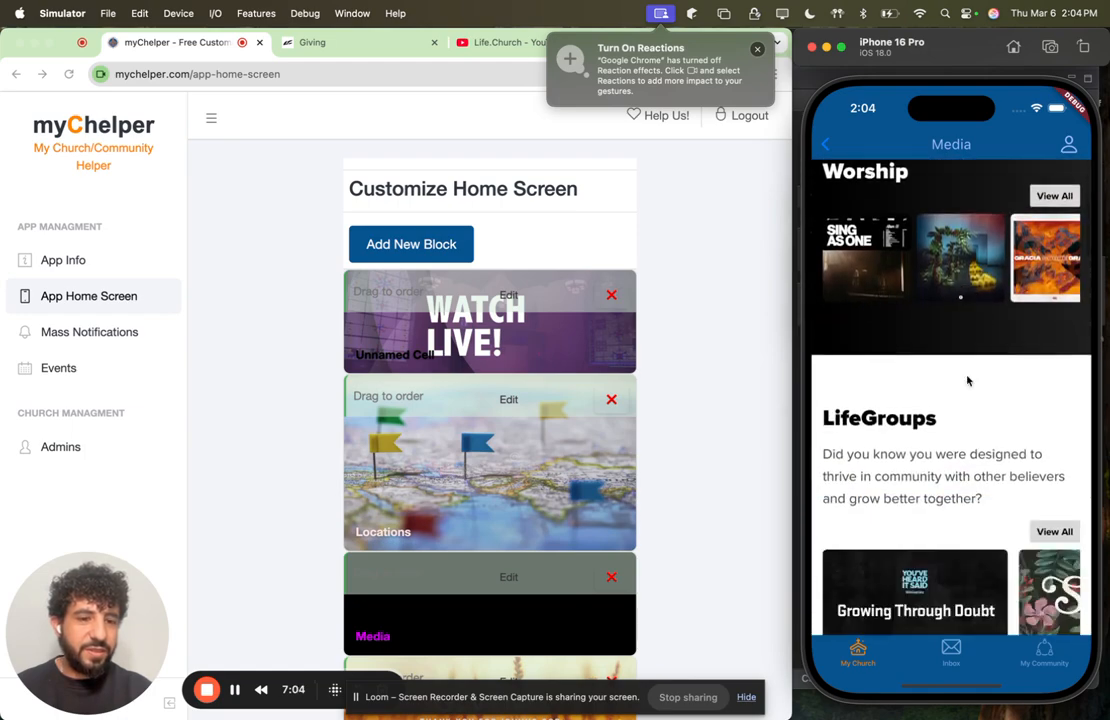
{"action": "left_click_drag", "start_coordinate": [967, 472], "coordinate": [974, 586]}
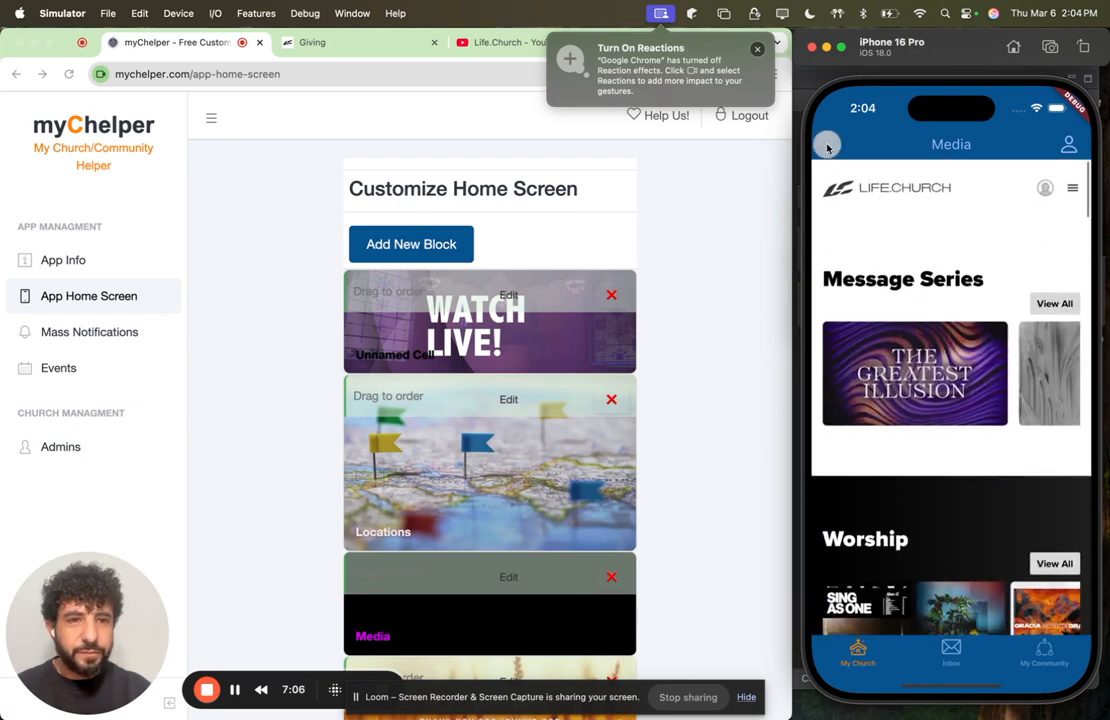
{"action": "left_click", "coordinate": [825, 144]}
{"action": "left_click", "coordinate": [697, 256]}
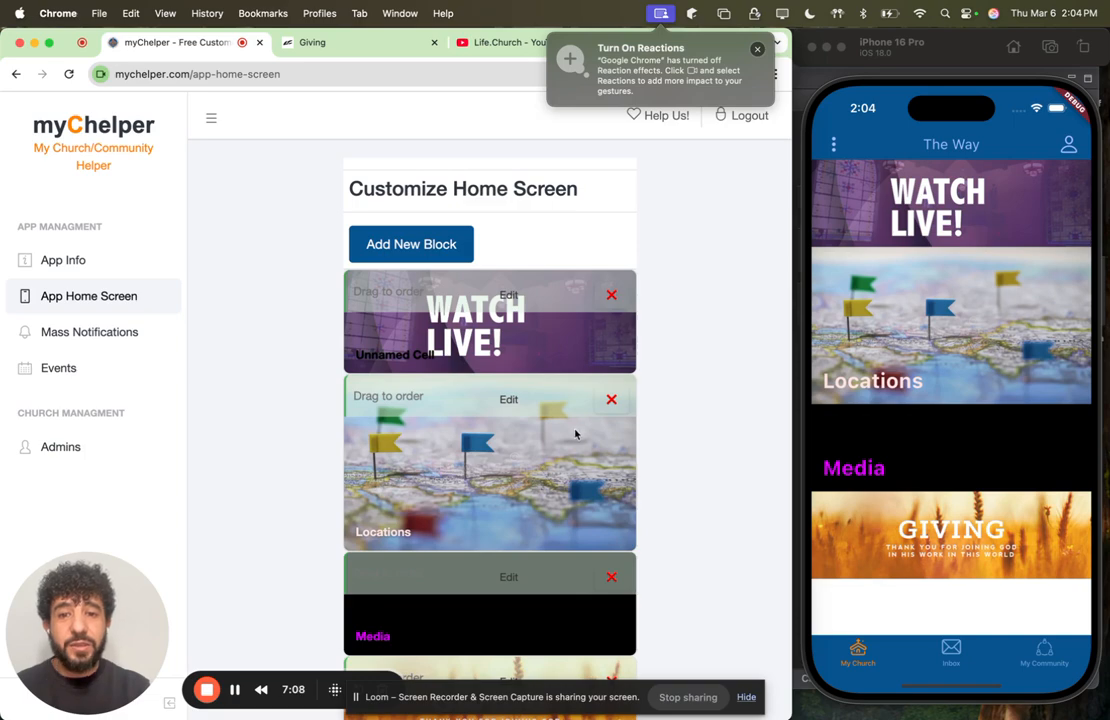
Step: Start a new home screen block with sermons.webp as its background image and a 16:9 aspect ratio
{"action": "scroll", "coordinate": [575, 433], "scroll_direction": "down", "scroll_amount": 2}
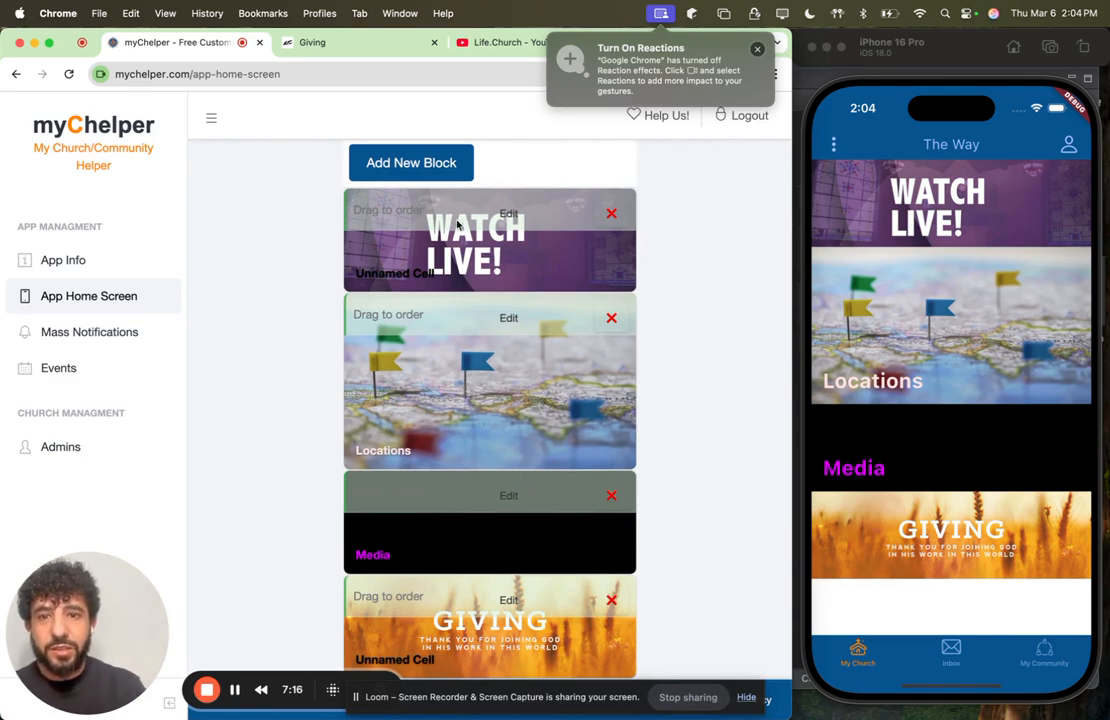
{"action": "left_click", "coordinate": [428, 164]}
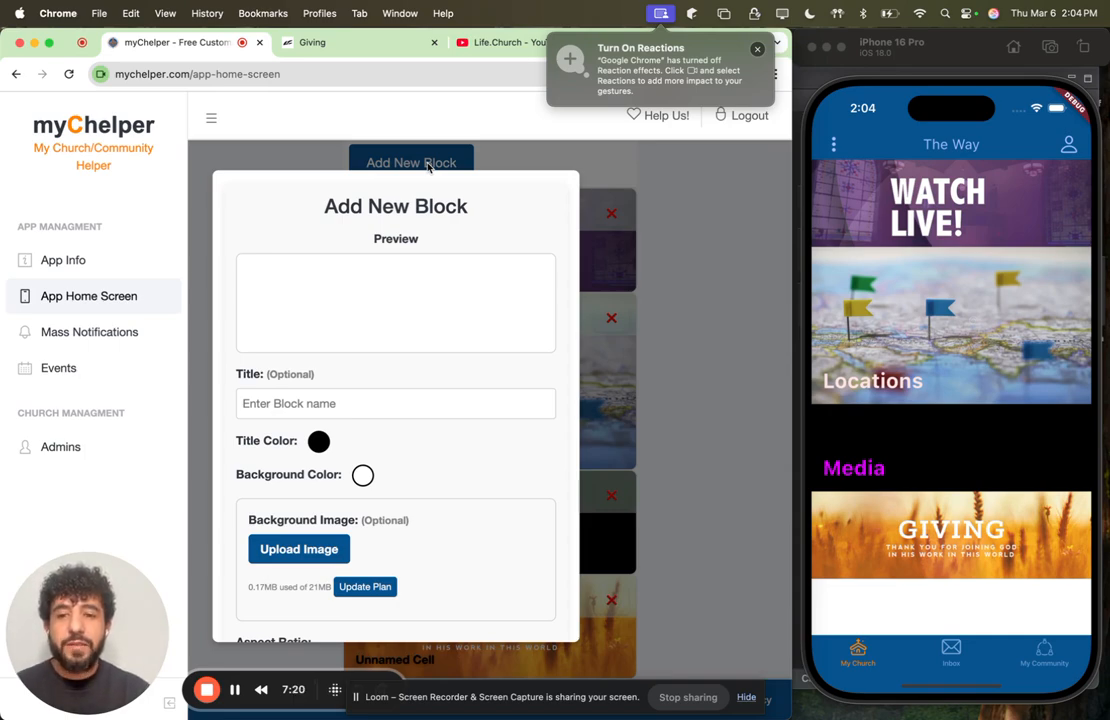
{"action": "left_click", "coordinate": [323, 558]}
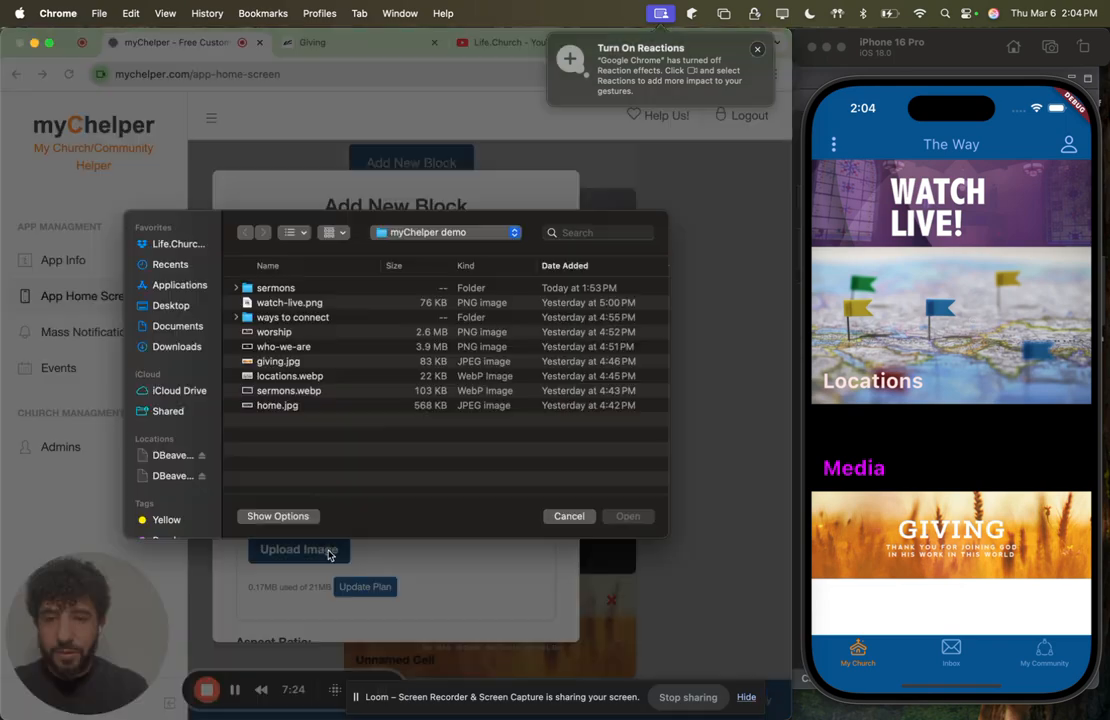
{"action": "left_click", "coordinate": [285, 391]}
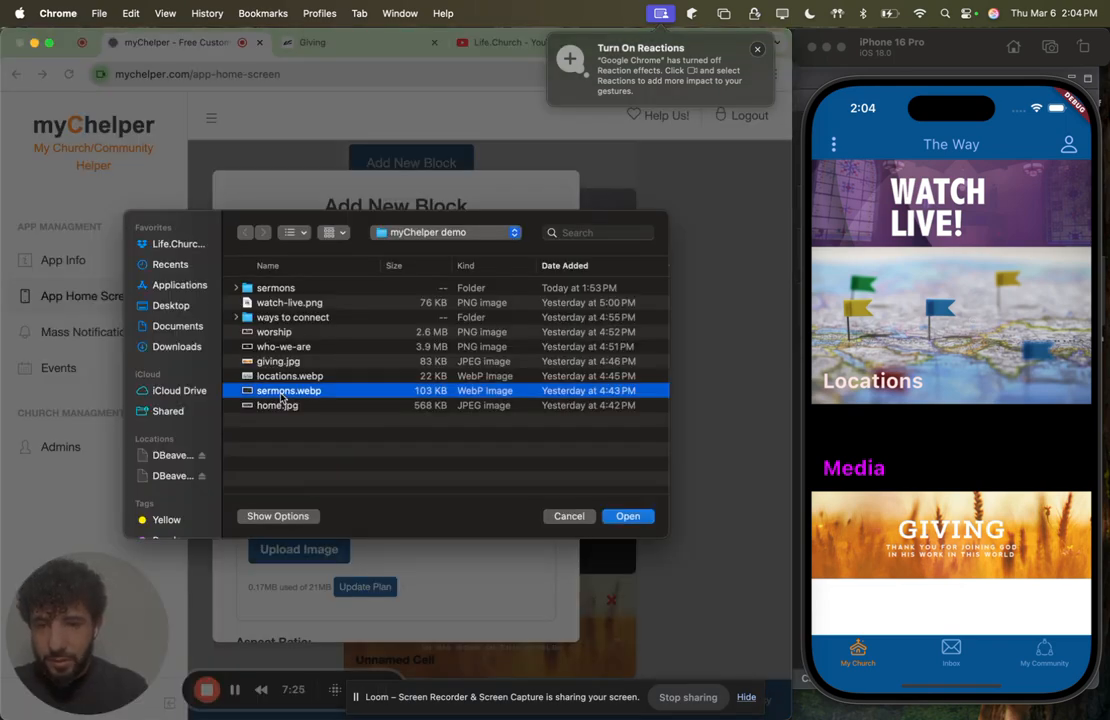
{"action": "left_click", "coordinate": [631, 521]}
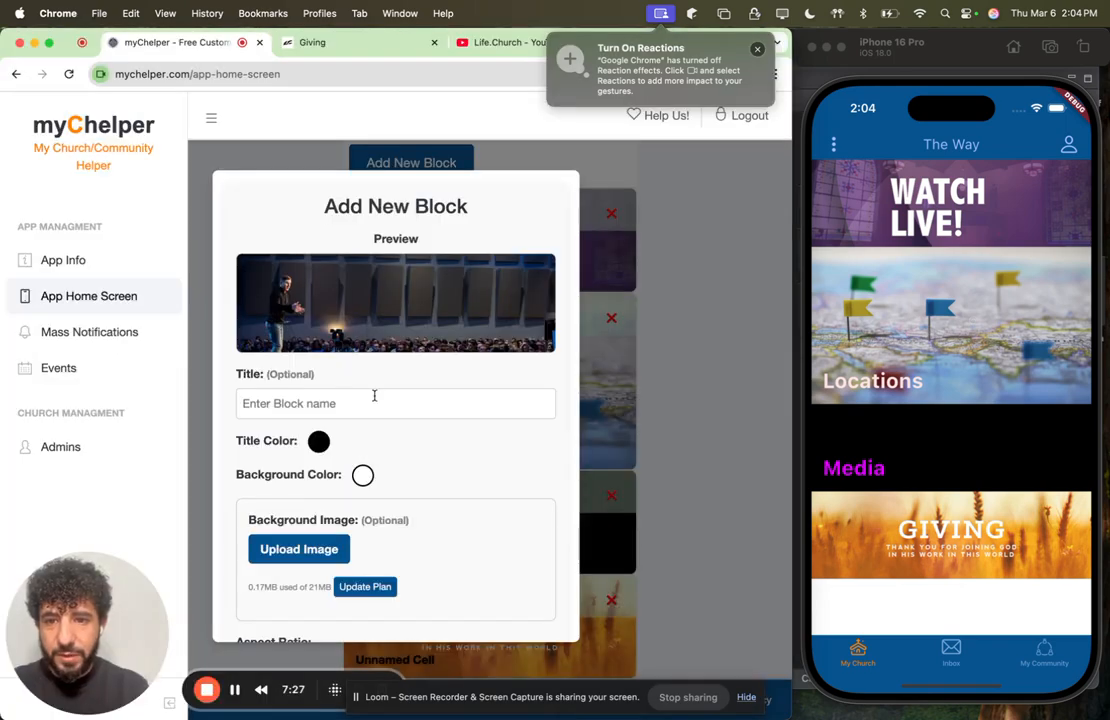
{"action": "scroll", "coordinate": [378, 472], "scroll_direction": "down", "scroll_amount": 5}
{"action": "left_click", "coordinate": [360, 466]}
{"action": "left_click", "coordinate": [358, 468]}
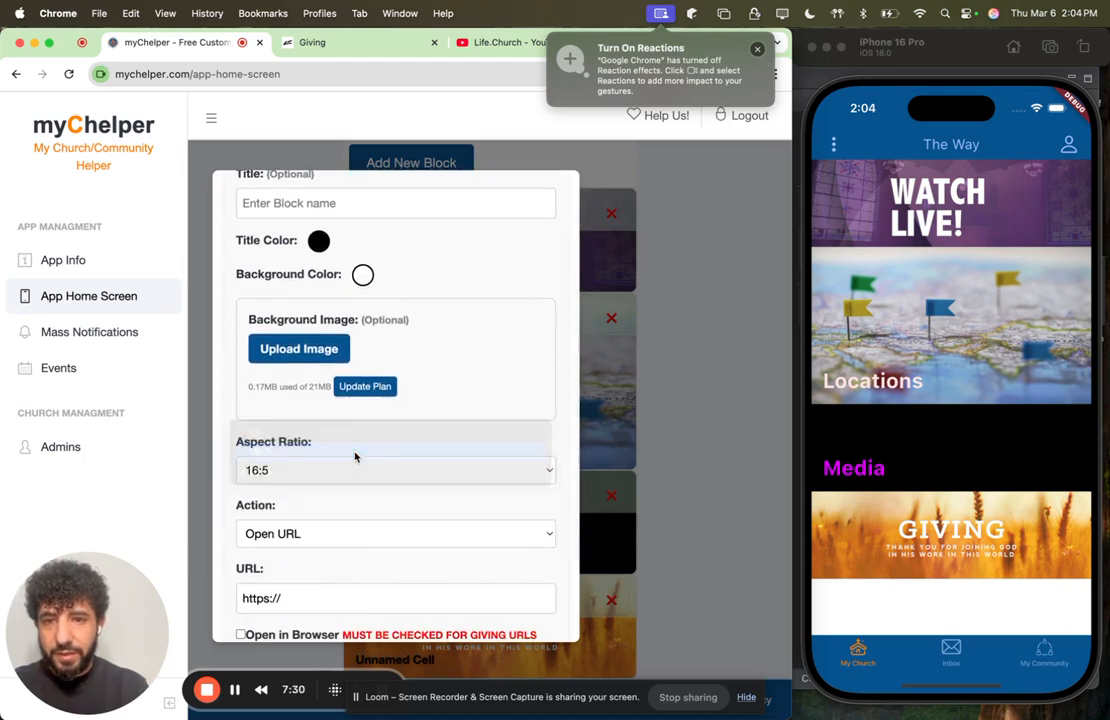
Step: Title the new block "Sermons" and set its title color to white (255, 255, 255)
{"action": "scroll", "coordinate": [358, 466], "scroll_direction": "up", "scroll_amount": 5}
{"action": "left_click", "coordinate": [280, 418]}
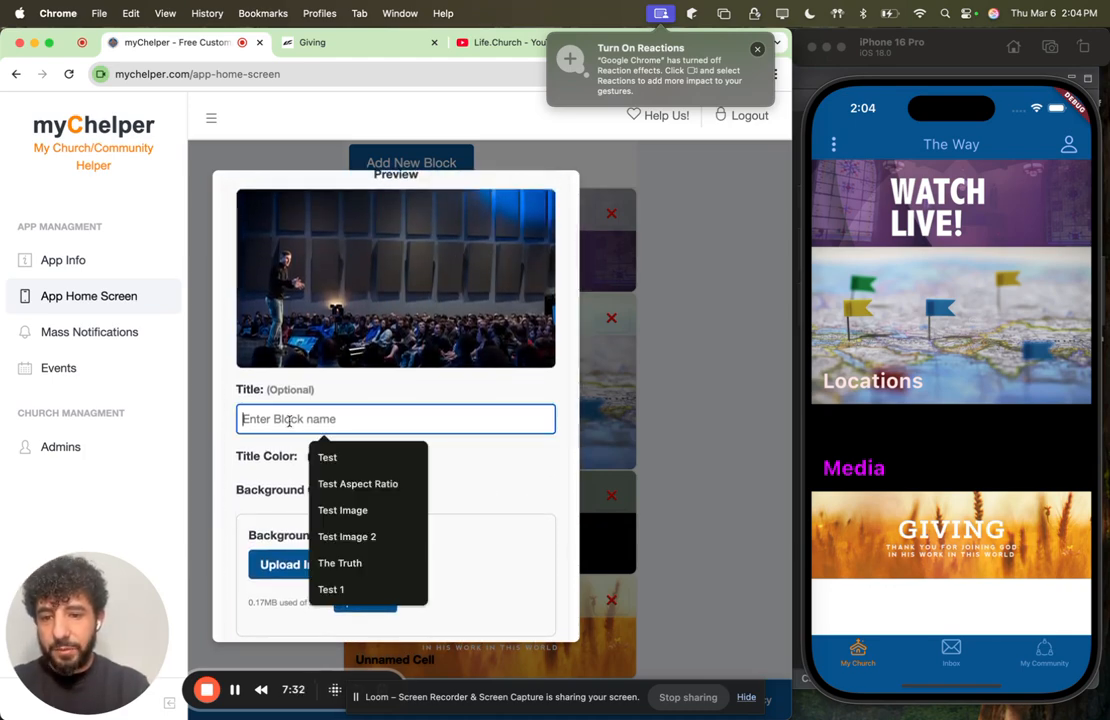
{"action": "type", "text": "Sermons"}
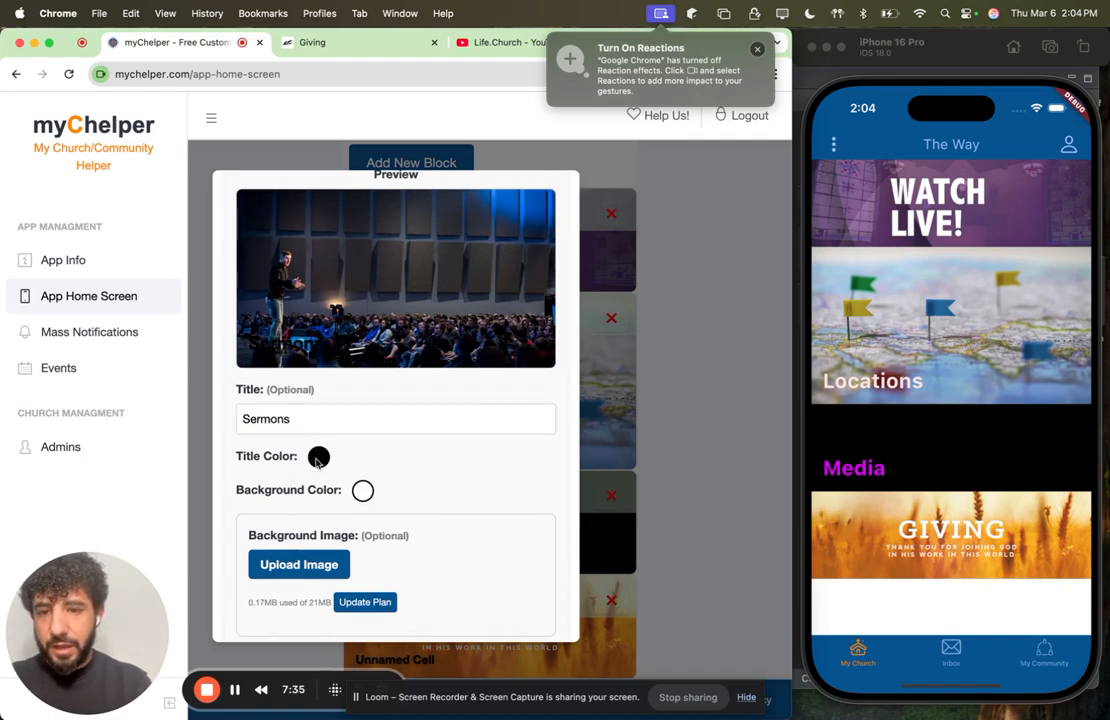
{"action": "left_click", "coordinate": [317, 456]}
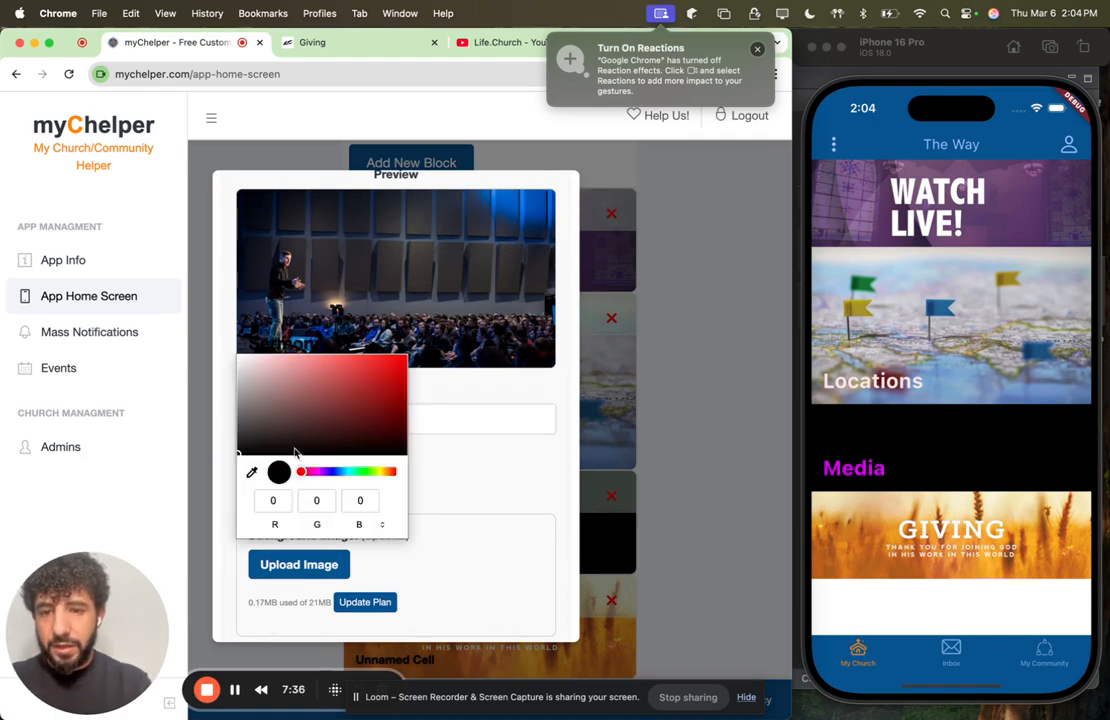
{"action": "left_click_drag", "start_coordinate": [295, 453], "coordinate": [235, 350]}
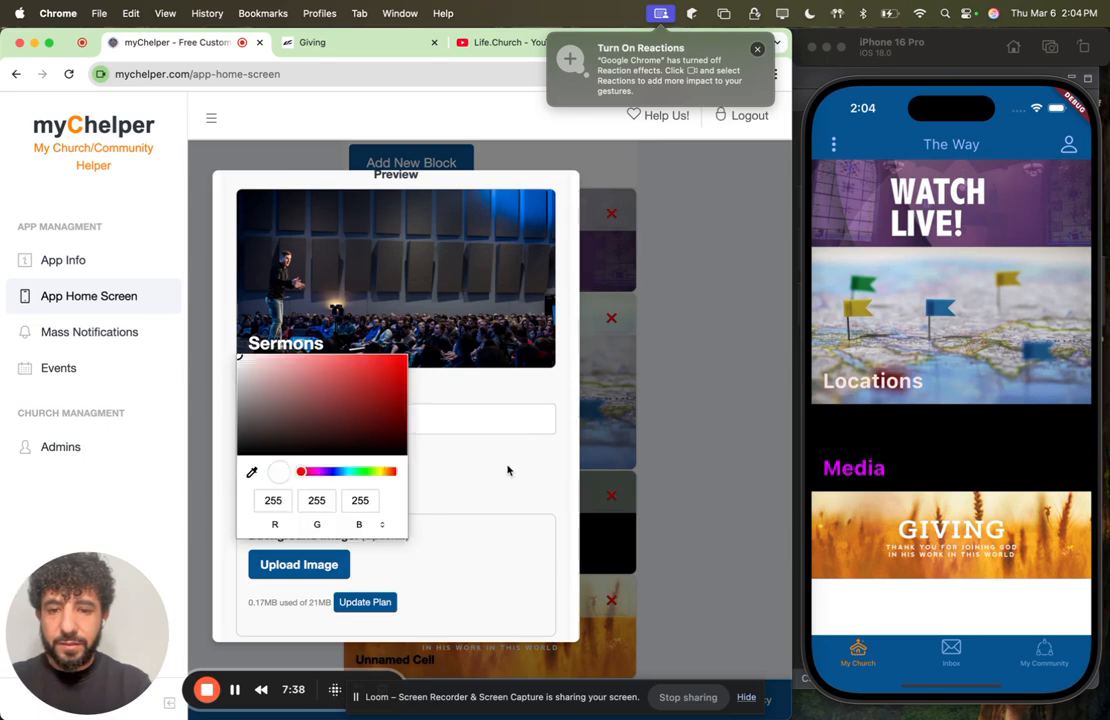
{"action": "left_click", "coordinate": [478, 570]}
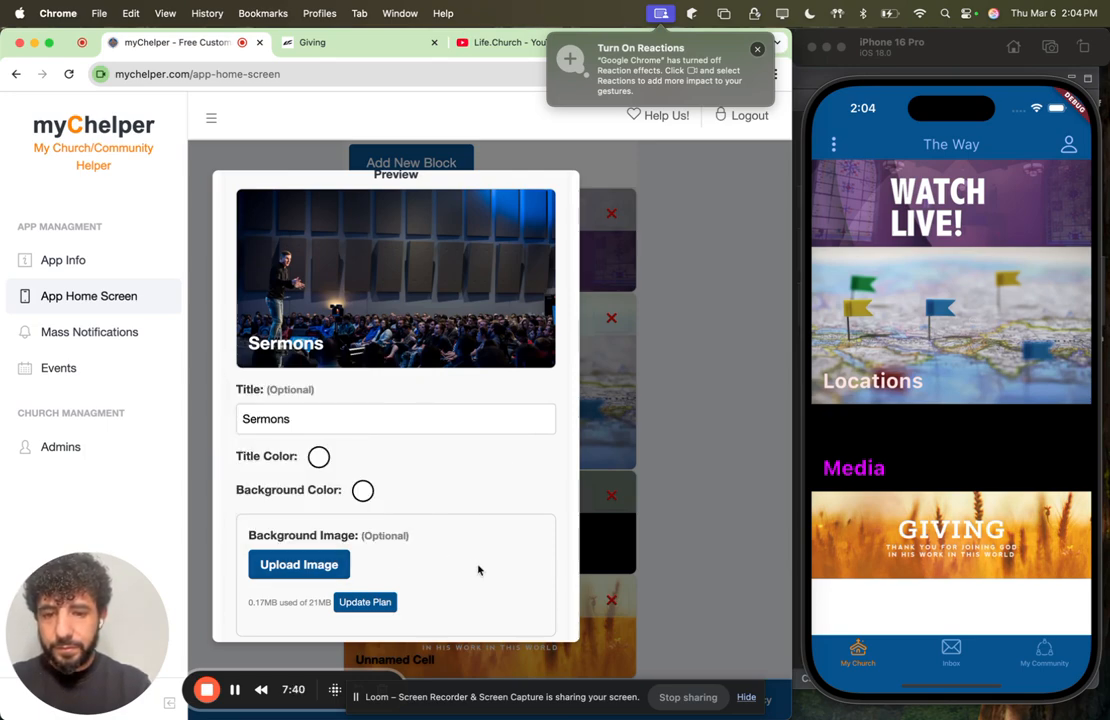
Step: Set the Sermons block's action to Open Page, add the block and open its sub page for editing
{"action": "scroll", "coordinate": [471, 560], "scroll_direction": "down", "scroll_amount": 6}
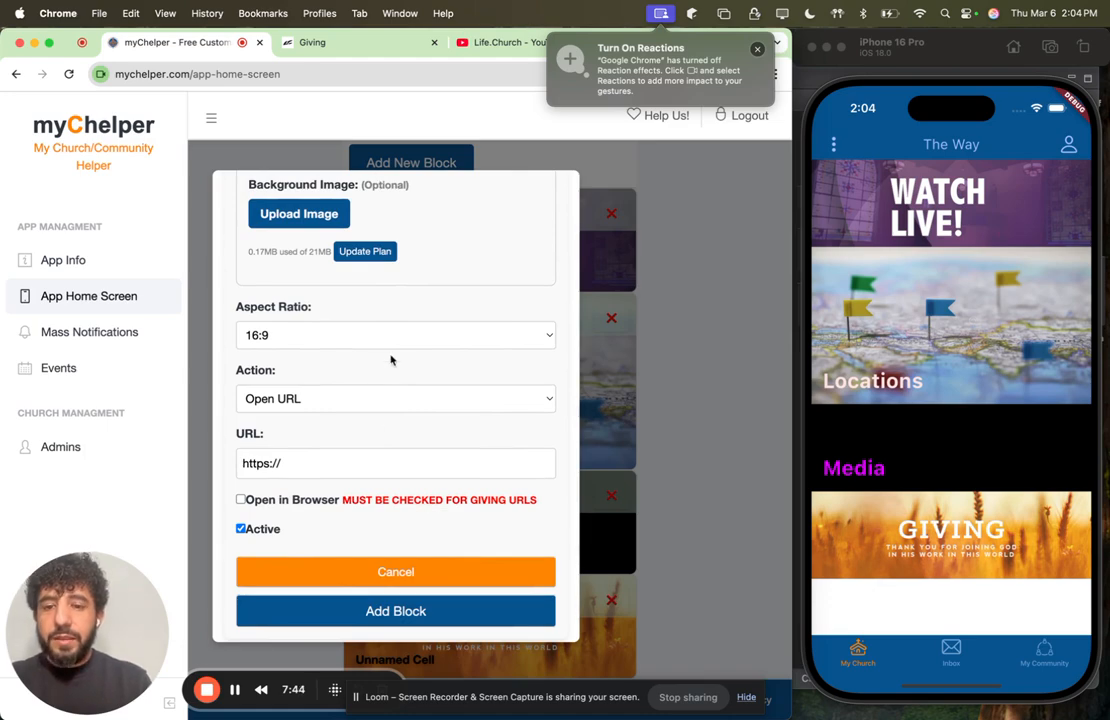
{"action": "left_click", "coordinate": [377, 408]}
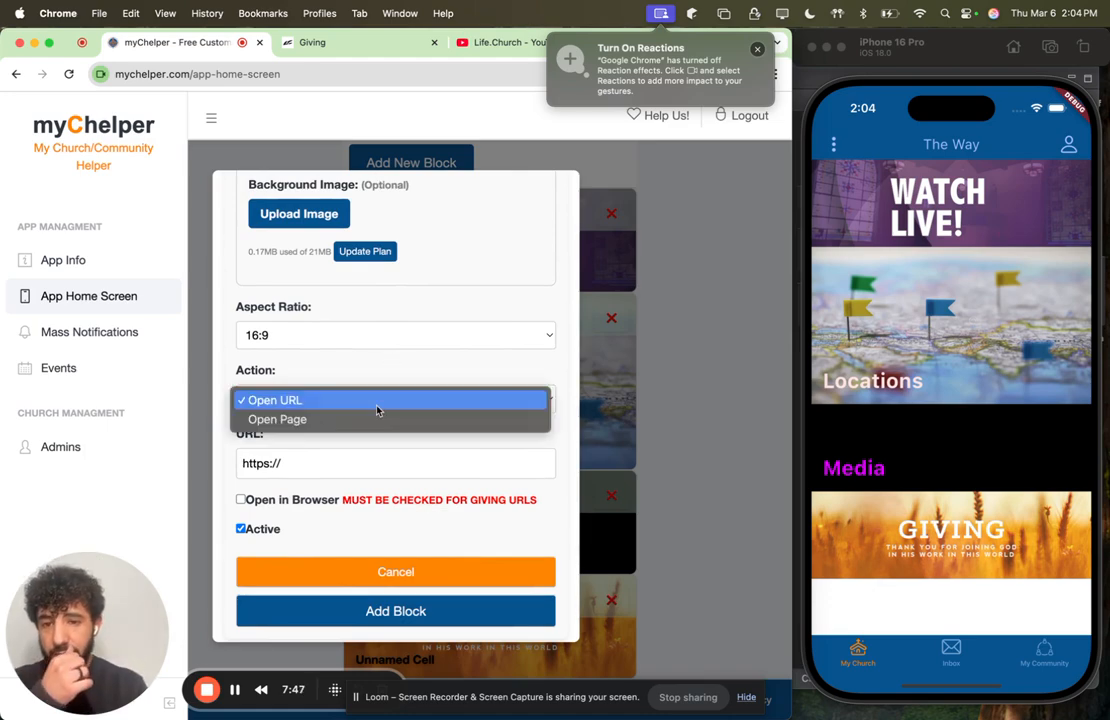
{"action": "left_click", "coordinate": [328, 423]}
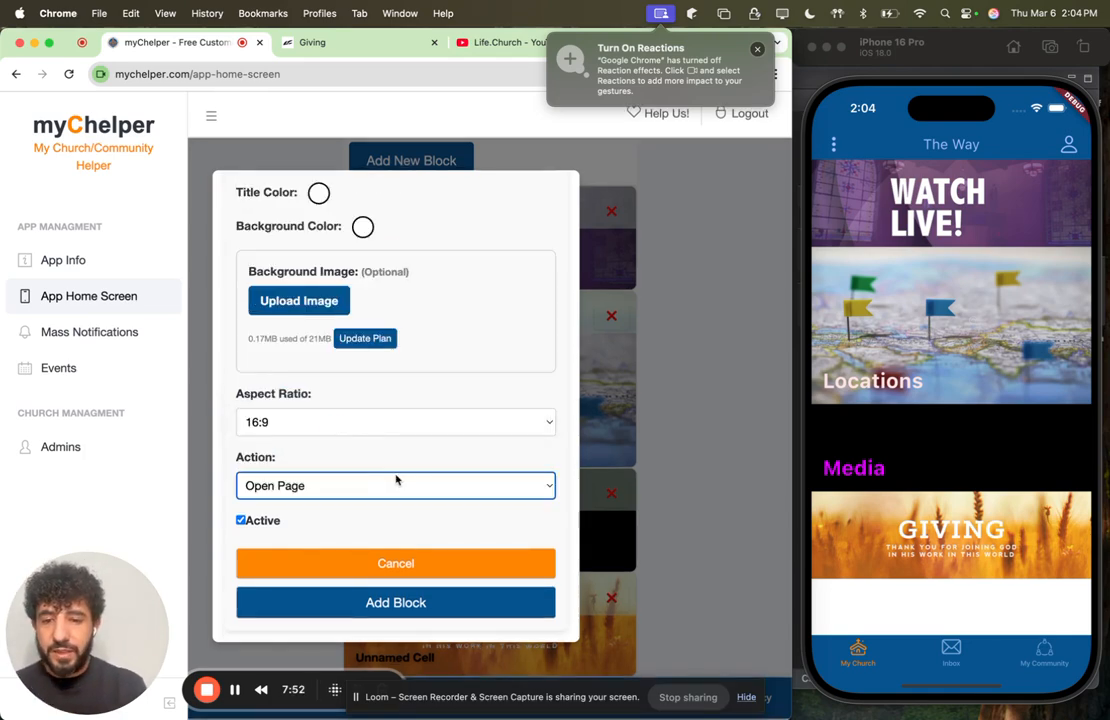
{"action": "left_click", "coordinate": [385, 598]}
{"action": "scroll", "coordinate": [600, 500], "scroll_direction": "down", "scroll_amount": 3}
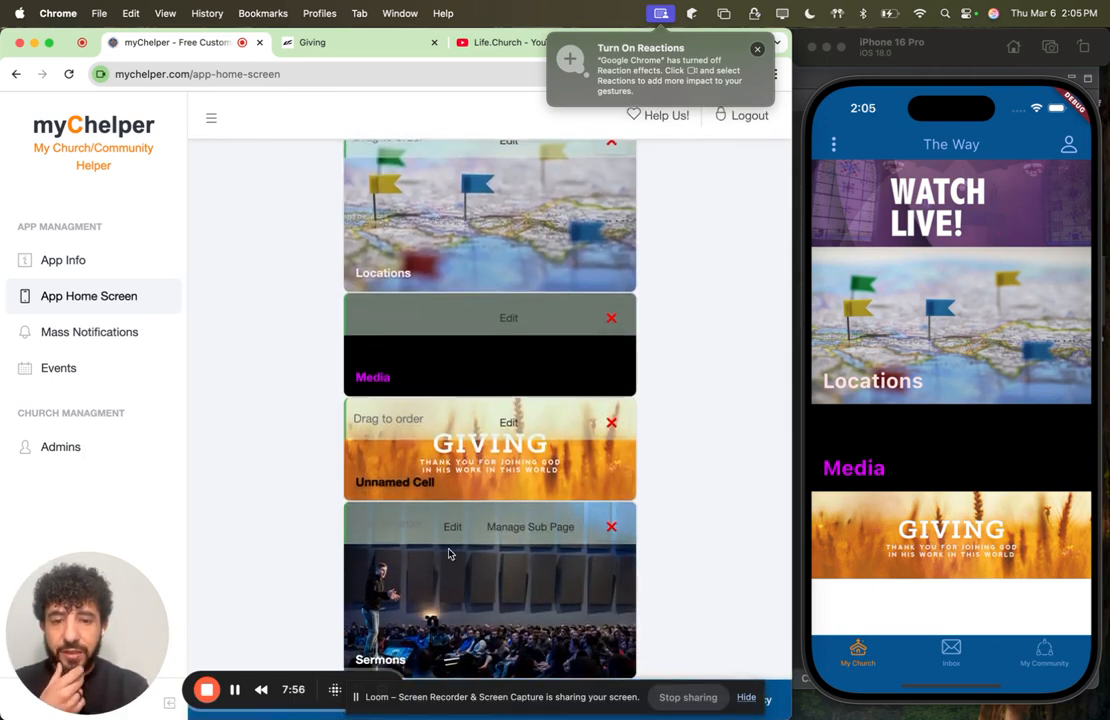
{"action": "left_click", "coordinate": [529, 527]}
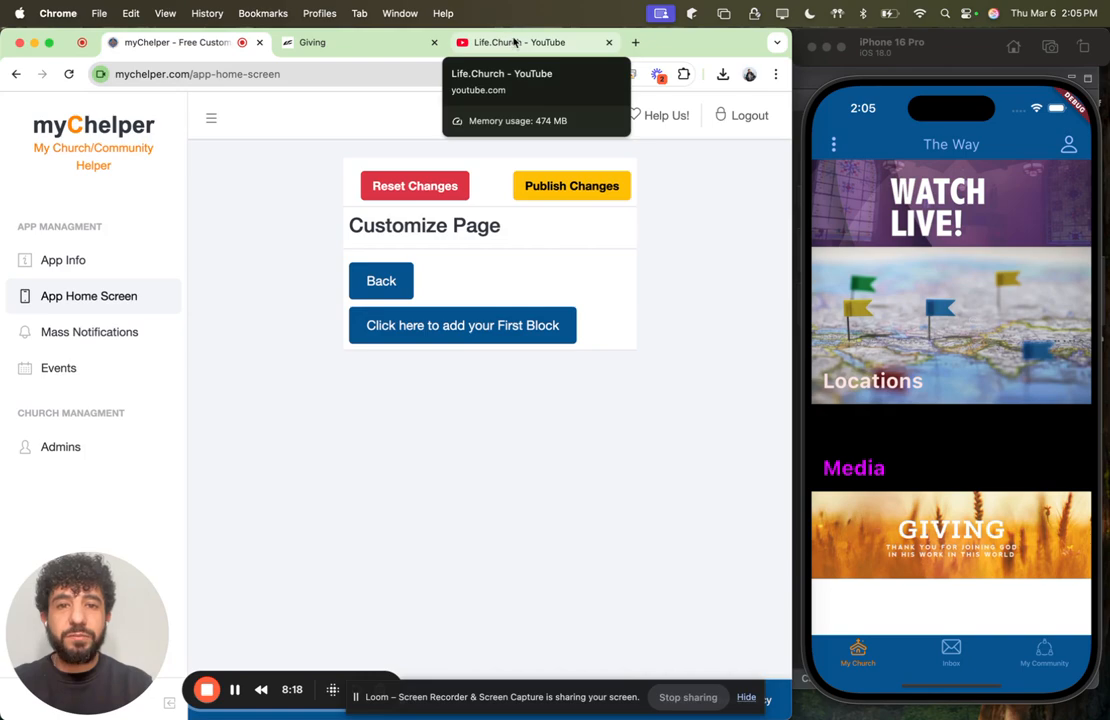
Step: Switch to the Life.Church YouTube page, open the full page of The Benefit of Doubt playlist and close the mini player
{"action": "left_click", "coordinate": [513, 43]}
{"action": "scroll", "coordinate": [399, 332], "scroll_direction": "down", "scroll_amount": 3}
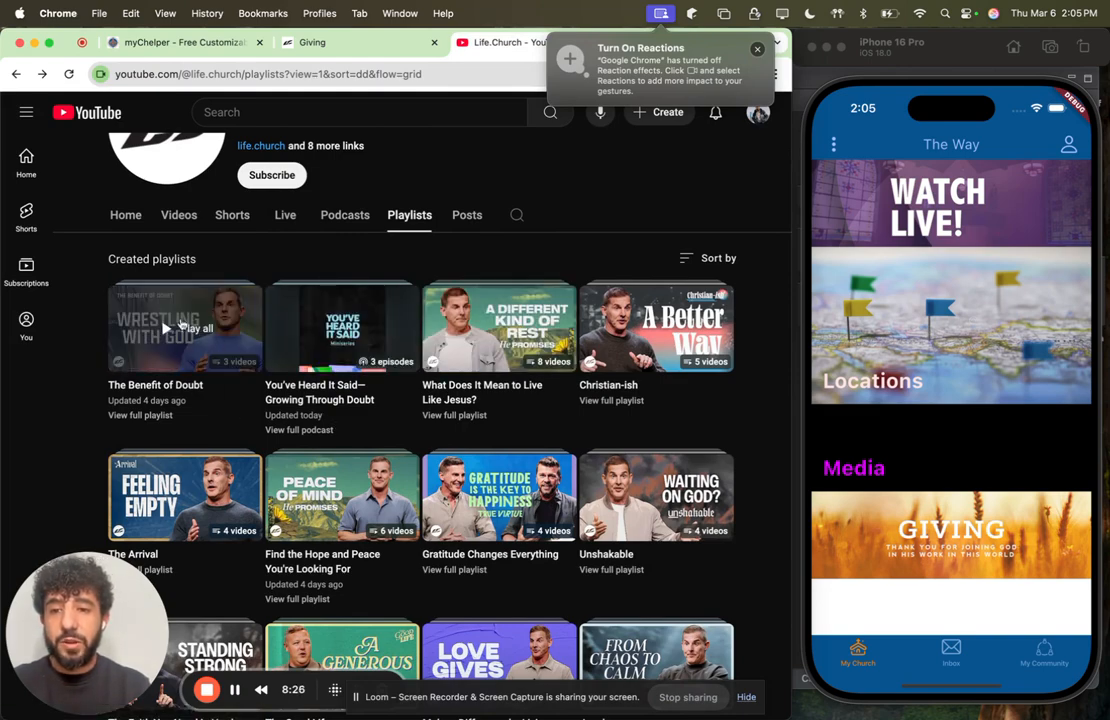
{"action": "left_click", "coordinate": [181, 320]}
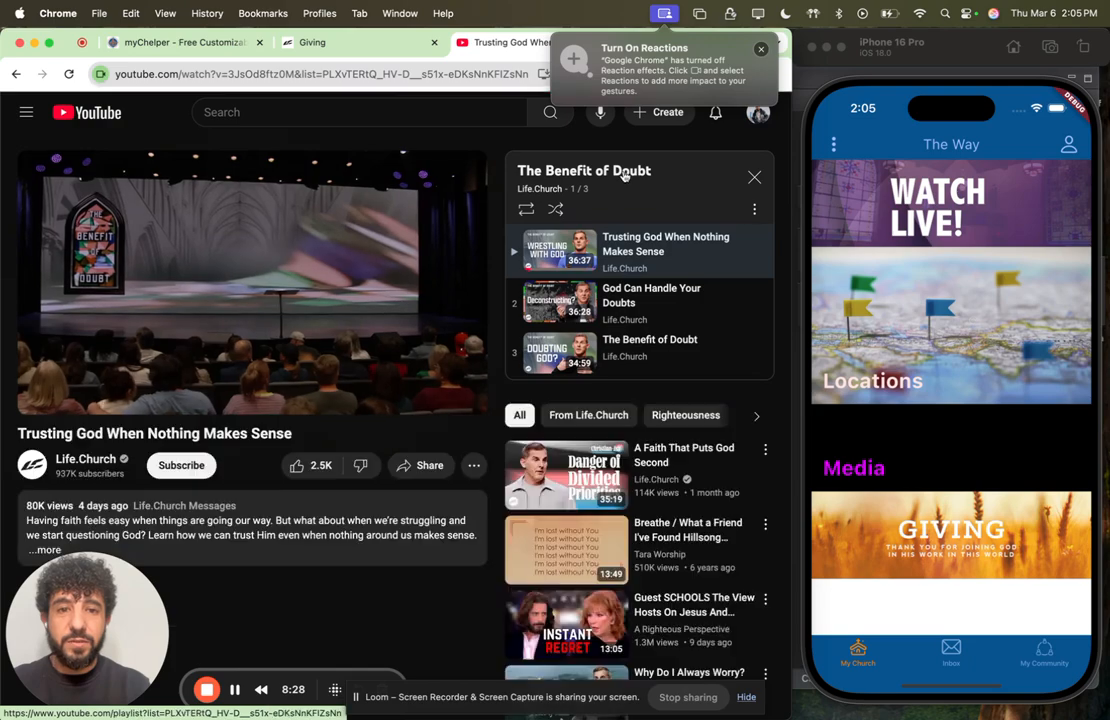
{"action": "left_click", "coordinate": [624, 176]}
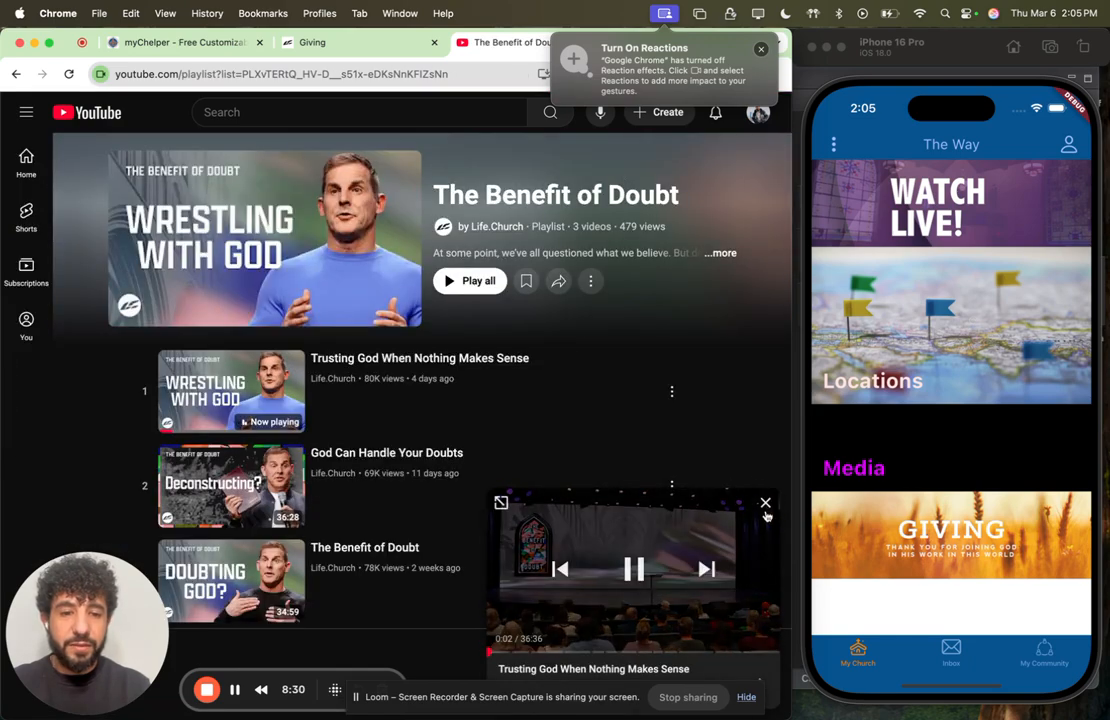
{"action": "left_click", "coordinate": [765, 503]}
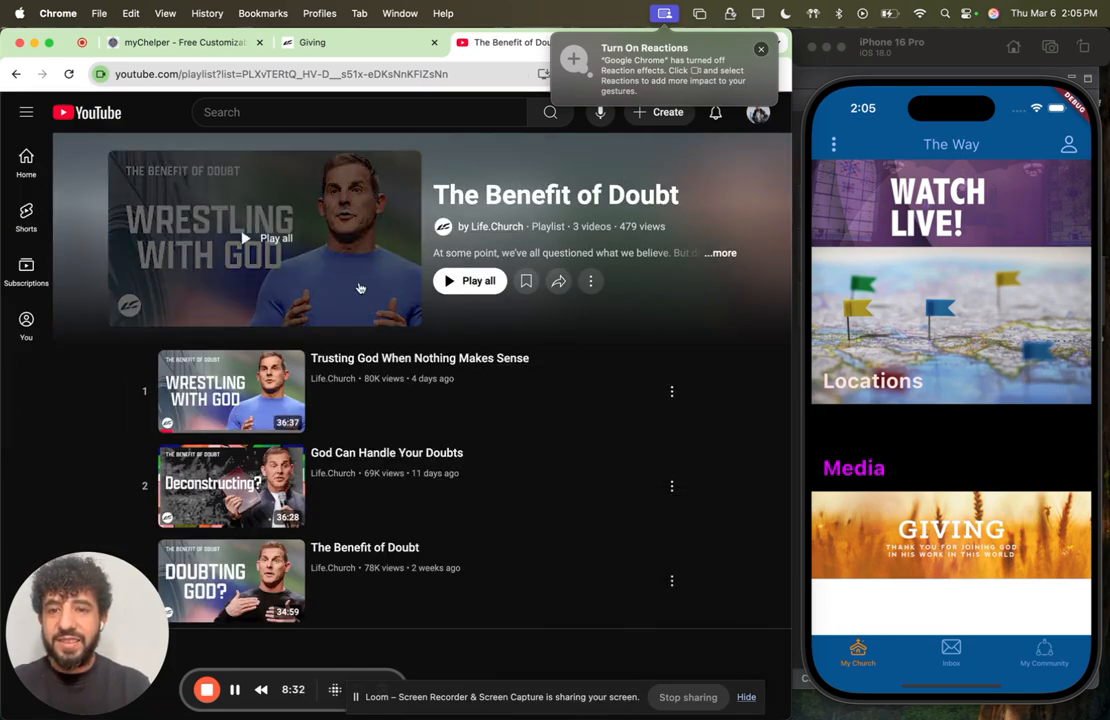
Step: Save the playlist's cover image as "bod" in the sermons folder
{"action": "right_click", "coordinate": [371, 229]}
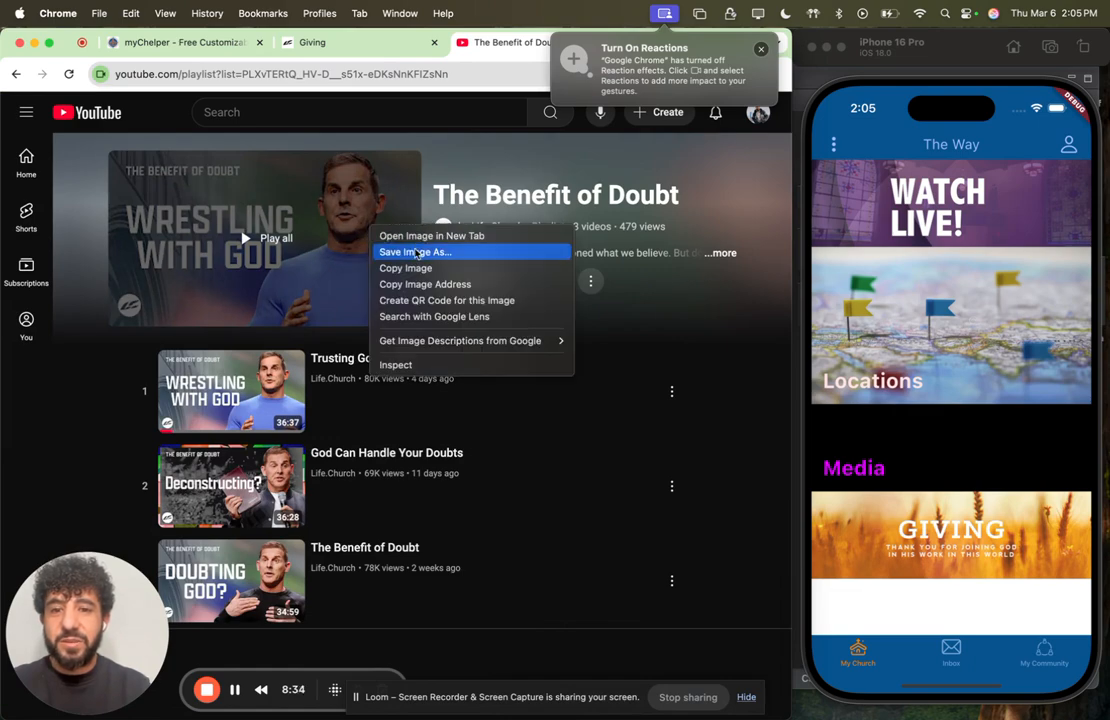
{"action": "left_click", "coordinate": [417, 253]}
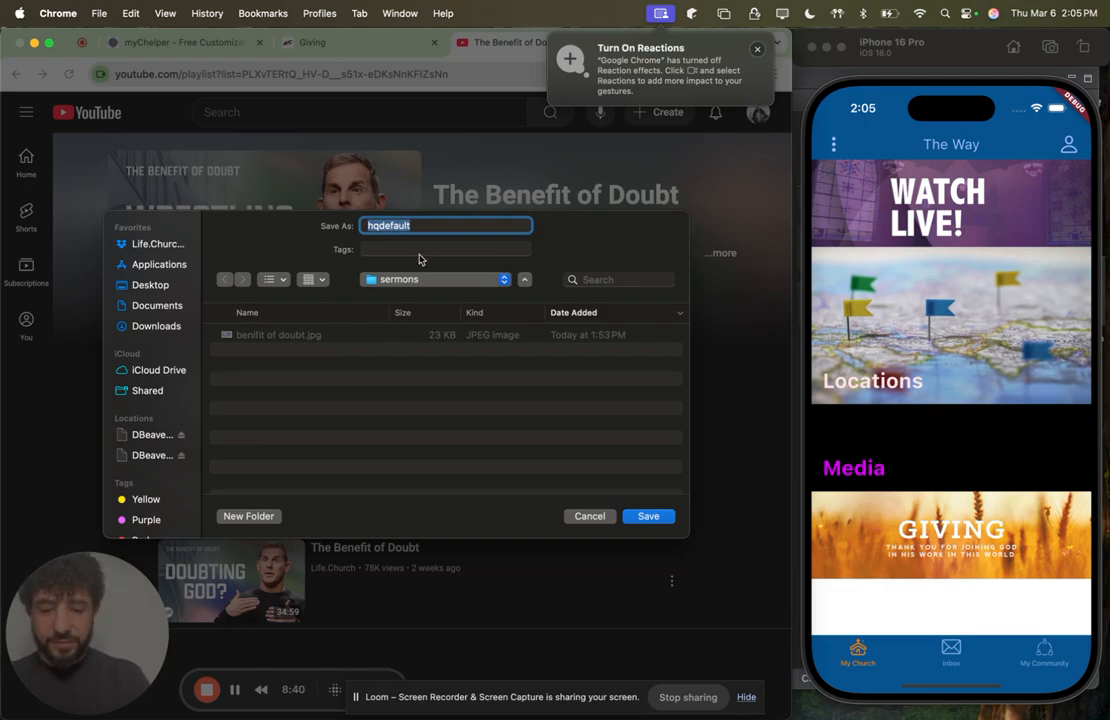
{"action": "type", "text": "bod"}
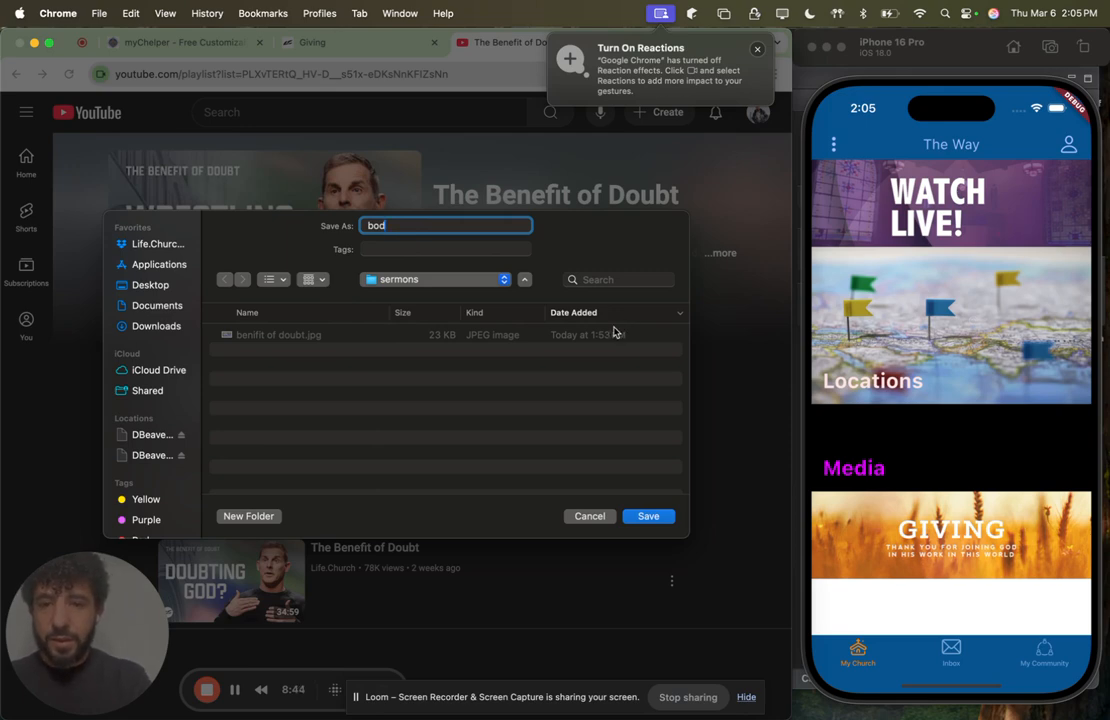
{"action": "left_click", "coordinate": [649, 516]}
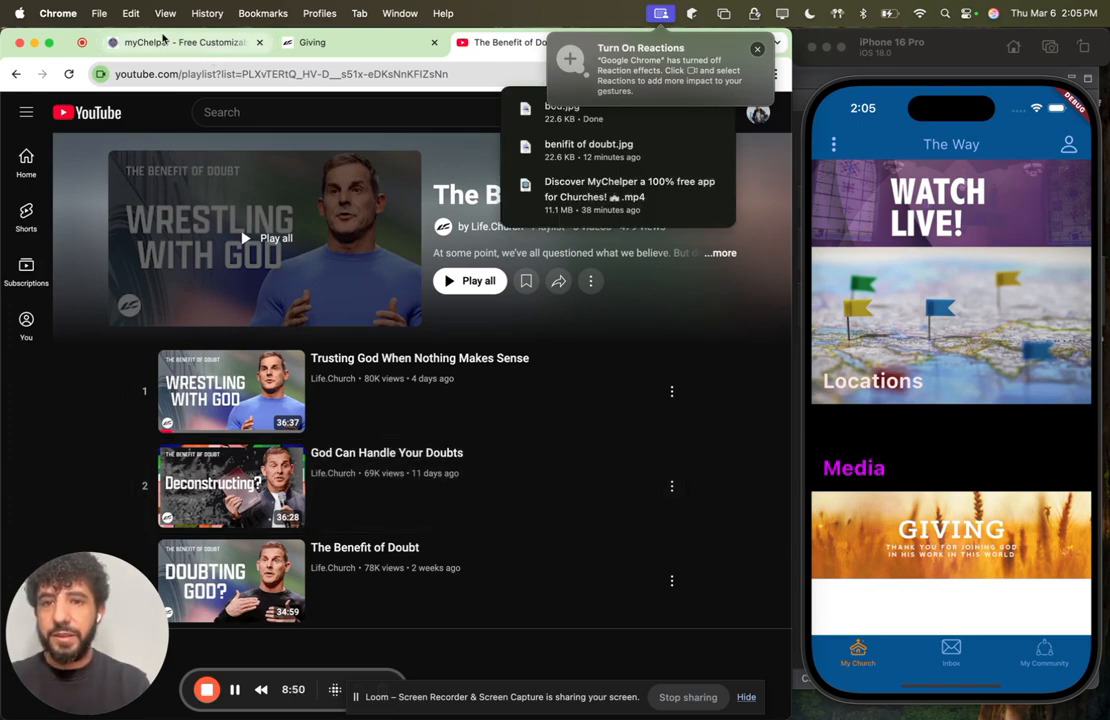
Step: Copy The Benefit of Doubt playlist's URL and return to the myChelper page editor
{"action": "left_click", "coordinate": [356, 80]}
{"action": "key", "text": "super+c"}
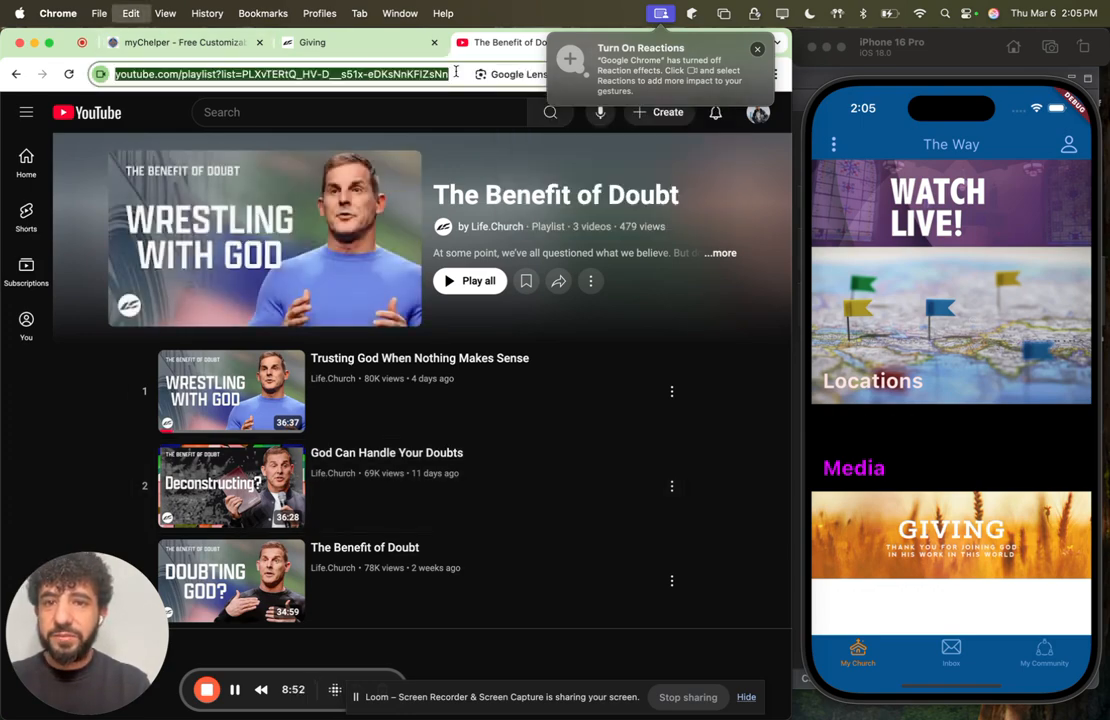
{"action": "left_click", "coordinate": [178, 45]}
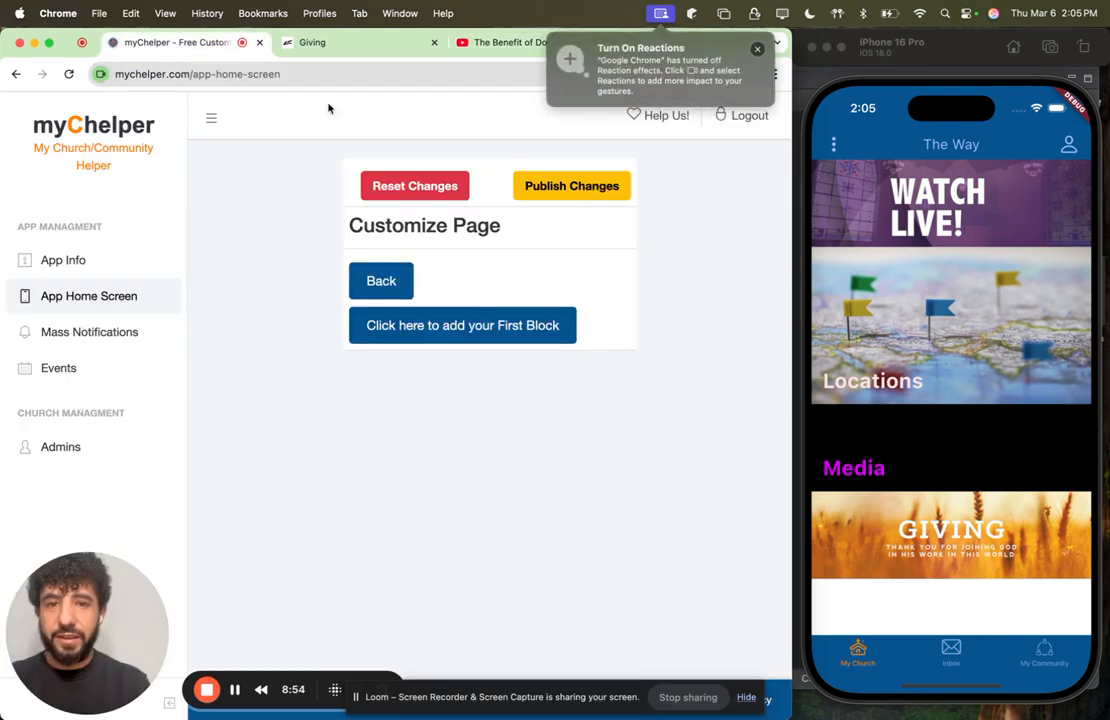
Step: Start the Sermons sub page's first block and upload bod.jpg from the sermons folder as its background image
{"action": "left_click", "coordinate": [385, 331]}
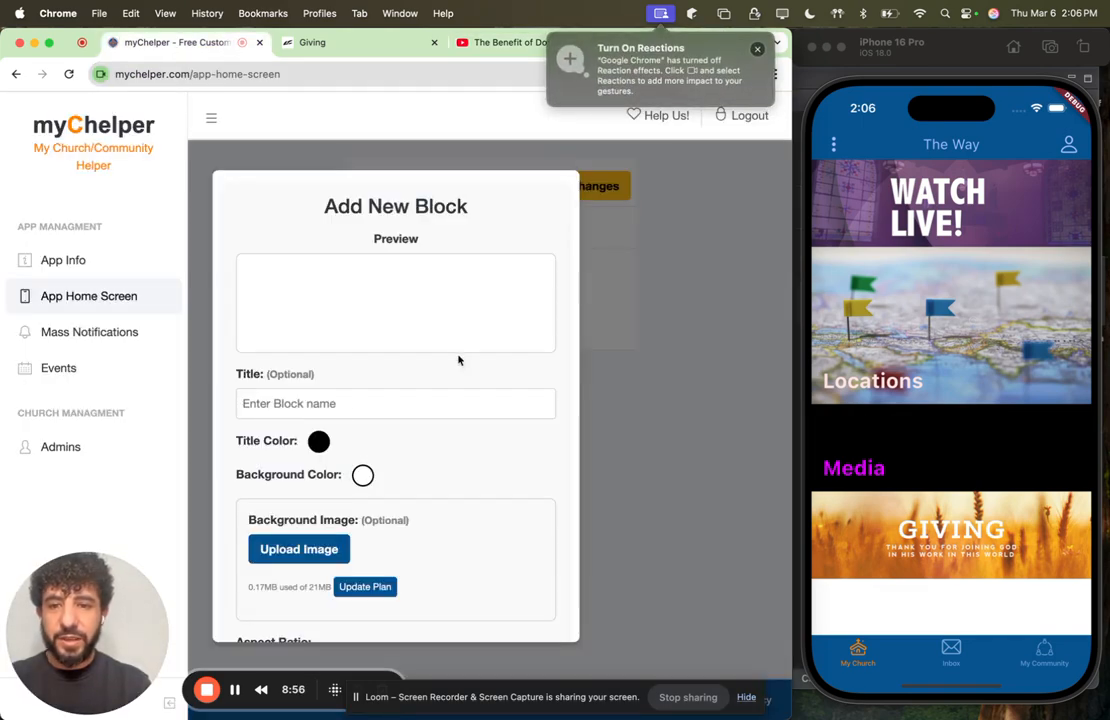
{"action": "scroll", "coordinate": [362, 441], "scroll_direction": "down", "scroll_amount": 2}
{"action": "scroll", "coordinate": [362, 441], "scroll_direction": "down", "scroll_amount": 1}
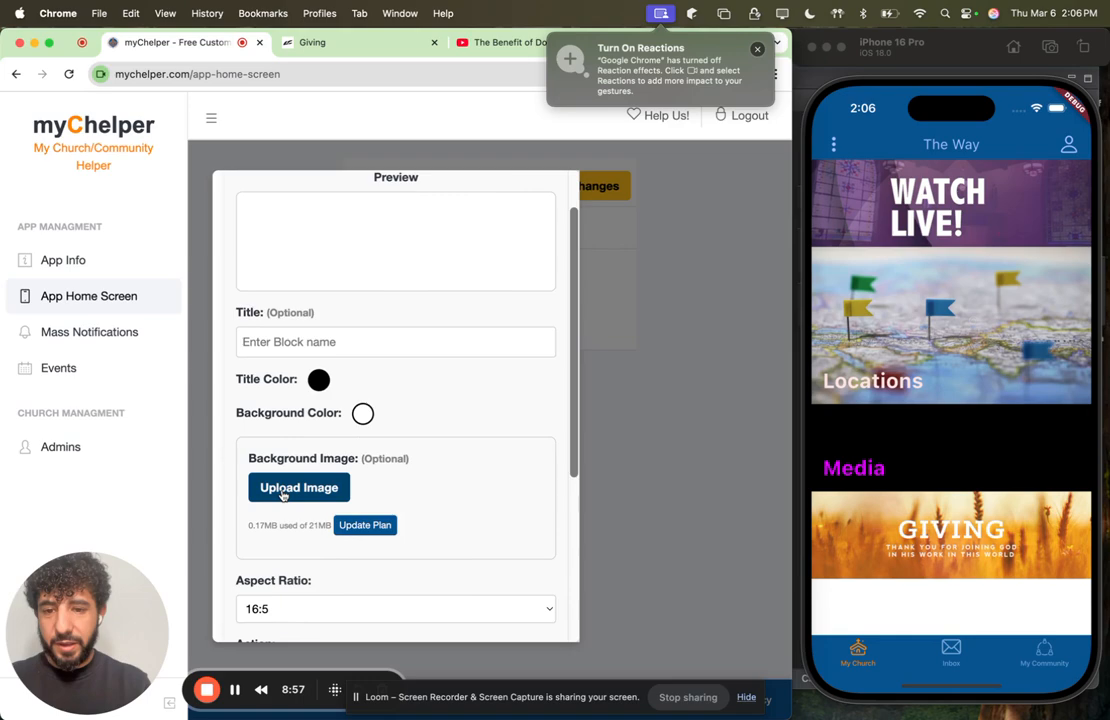
{"action": "left_click", "coordinate": [283, 492]}
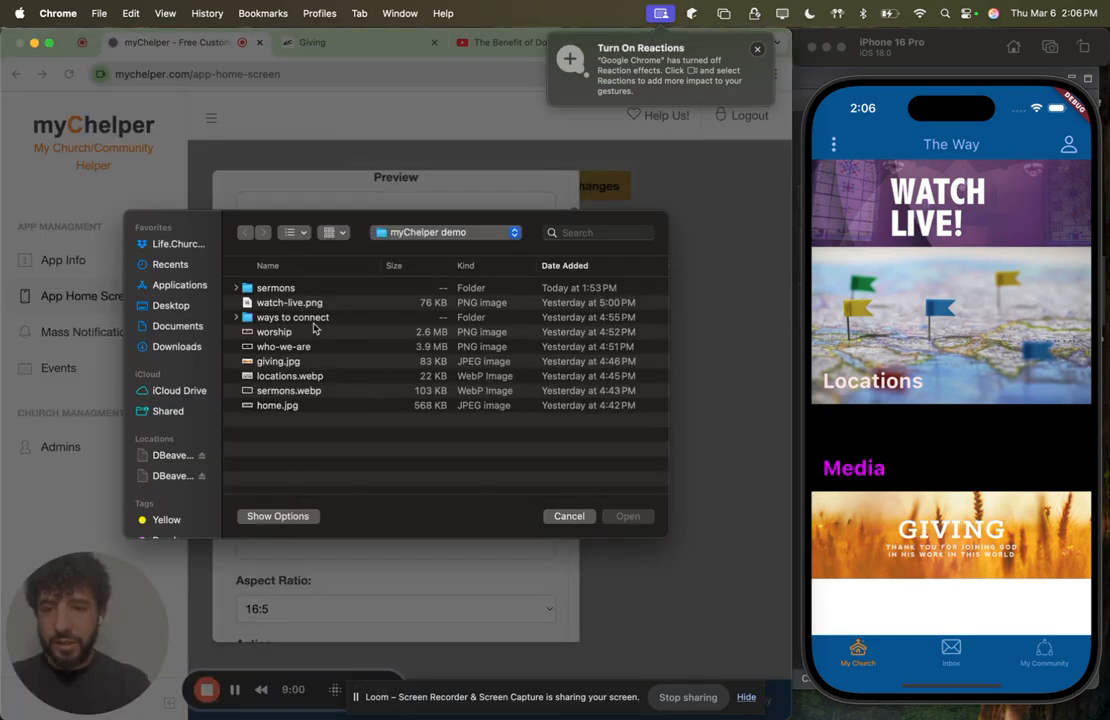
{"action": "double_click", "coordinate": [272, 288]}
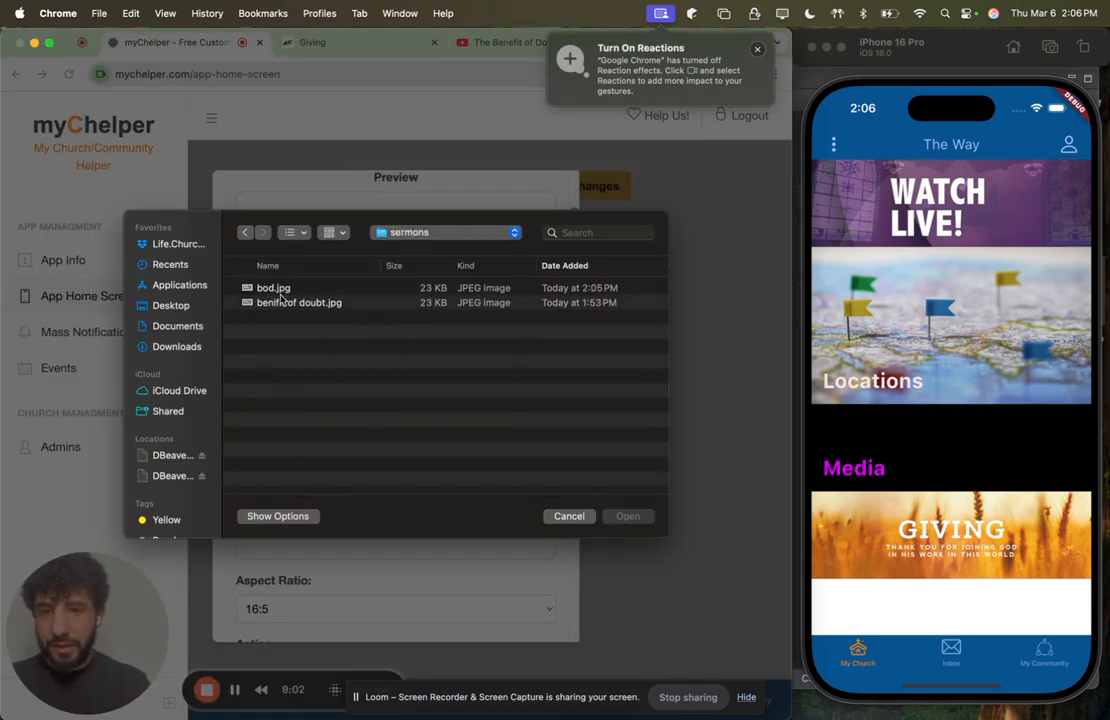
{"action": "left_click", "coordinate": [272, 290]}
{"action": "double_click", "coordinate": [272, 289]}
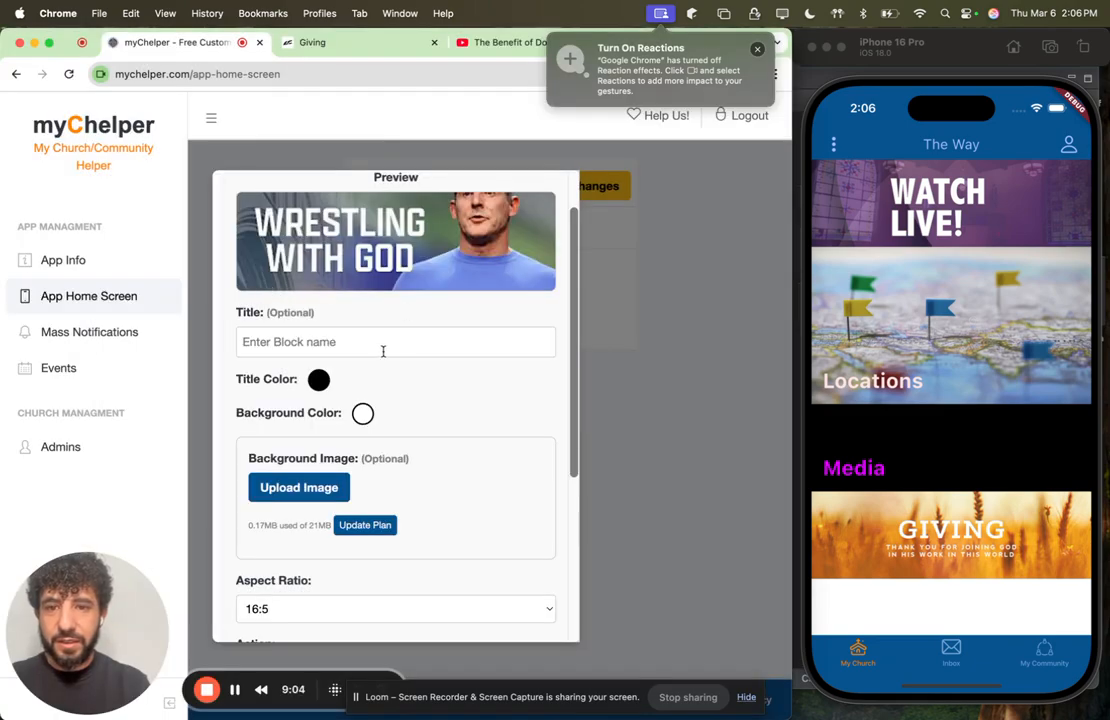
Step: Set the new block's aspect ratio to 16:9 and check its preview
{"action": "scroll", "coordinate": [383, 351], "scroll_direction": "up", "scroll_amount": 2}
{"action": "scroll", "coordinate": [384, 357], "scroll_direction": "down", "scroll_amount": 3}
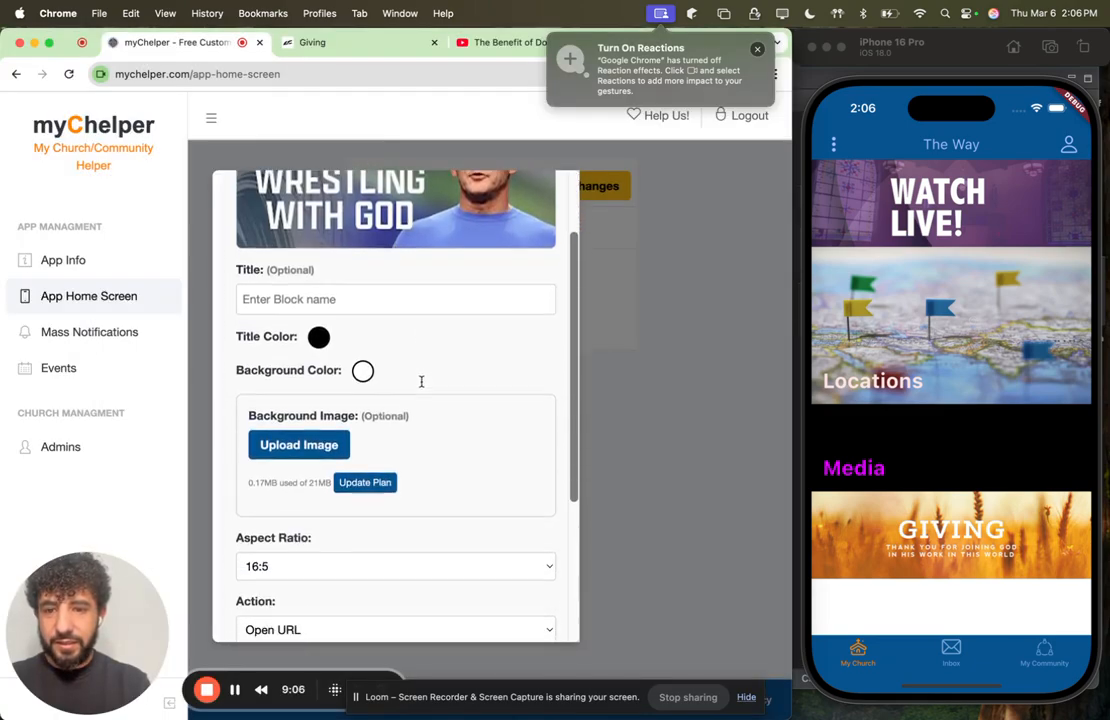
{"action": "scroll", "coordinate": [421, 381], "scroll_direction": "down", "scroll_amount": 1}
{"action": "left_click", "coordinate": [322, 533]}
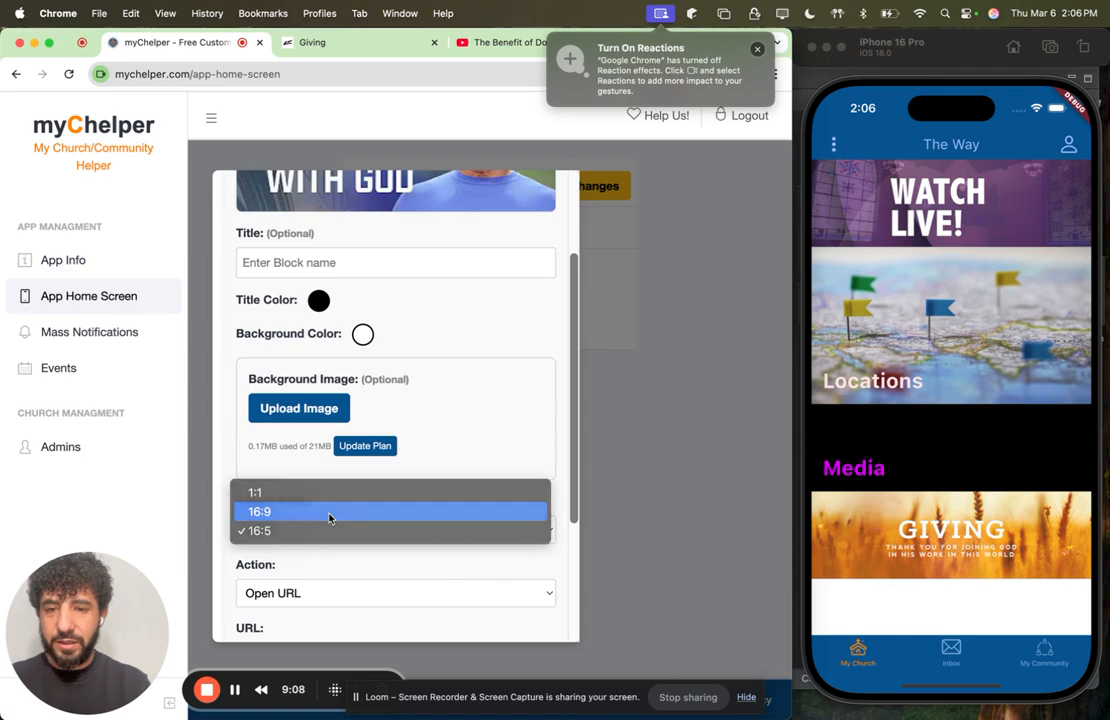
{"action": "left_click", "coordinate": [329, 512]}
{"action": "scroll", "coordinate": [404, 382], "scroll_direction": "up", "scroll_amount": 2}
{"action": "scroll", "coordinate": [406, 383], "scroll_direction": "down", "scroll_amount": 4}
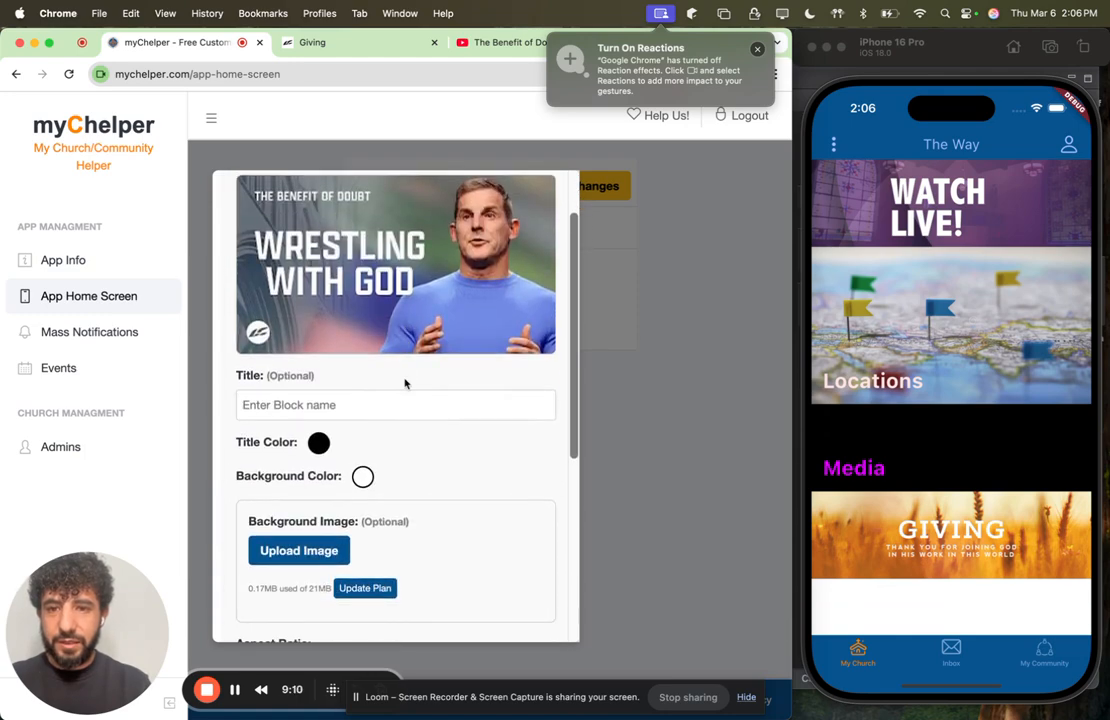
Step: Paste The Benefit of Doubt playlist's copied URL as the block's link and add the block to the page
{"action": "scroll", "coordinate": [402, 441], "scroll_direction": "down", "scroll_amount": 3}
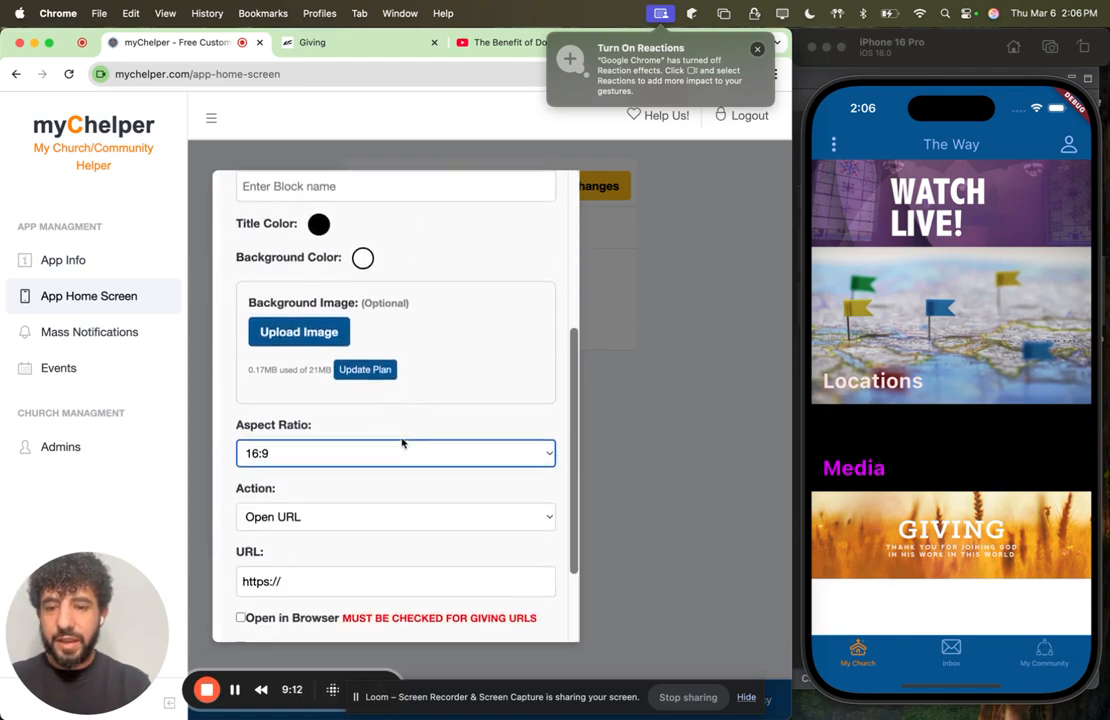
{"action": "left_click", "coordinate": [331, 550]}
{"action": "key", "text": "super+v"}
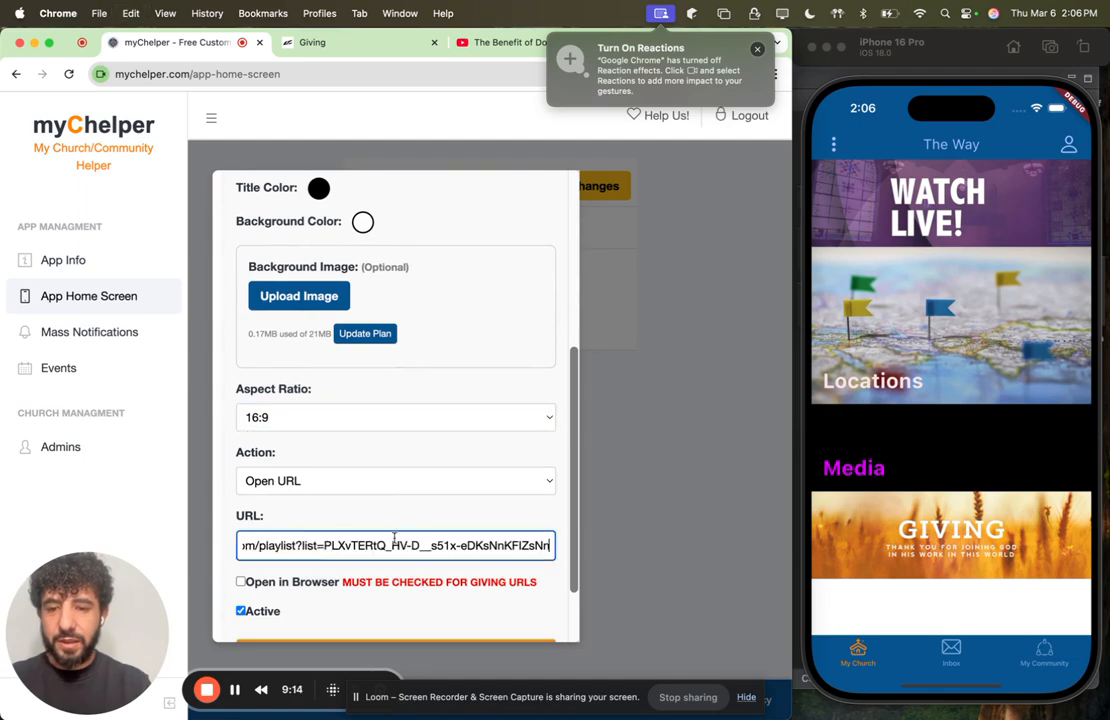
{"action": "scroll", "coordinate": [464, 505], "scroll_direction": "down", "scroll_amount": 3}
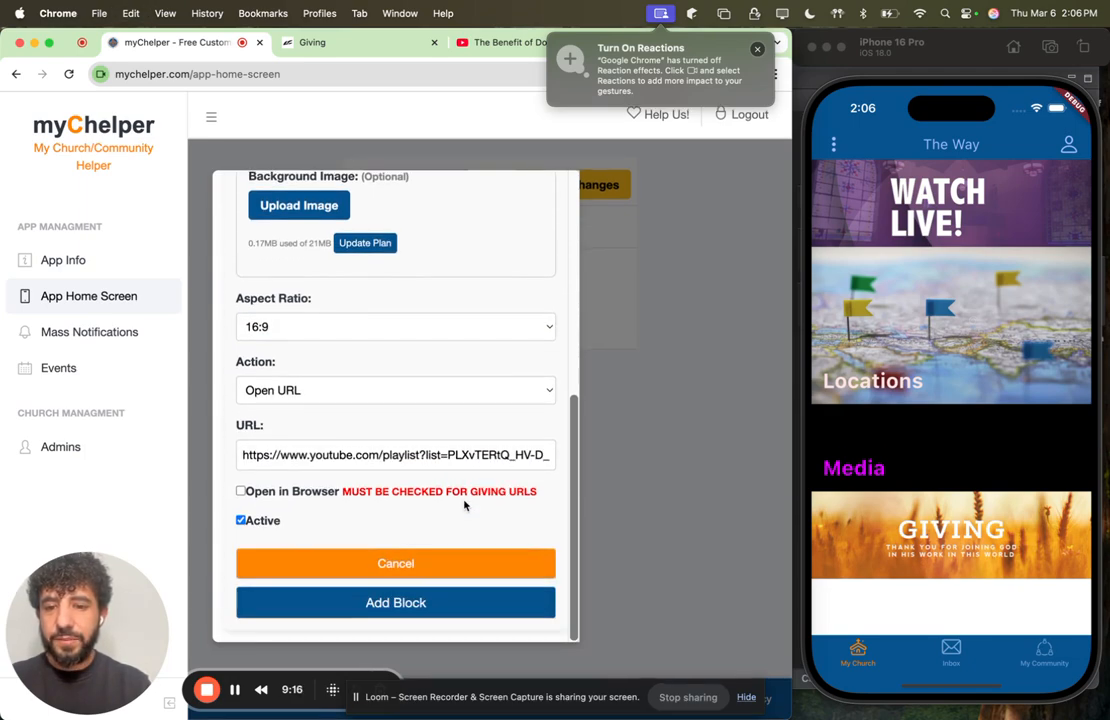
{"action": "left_click", "coordinate": [385, 603]}
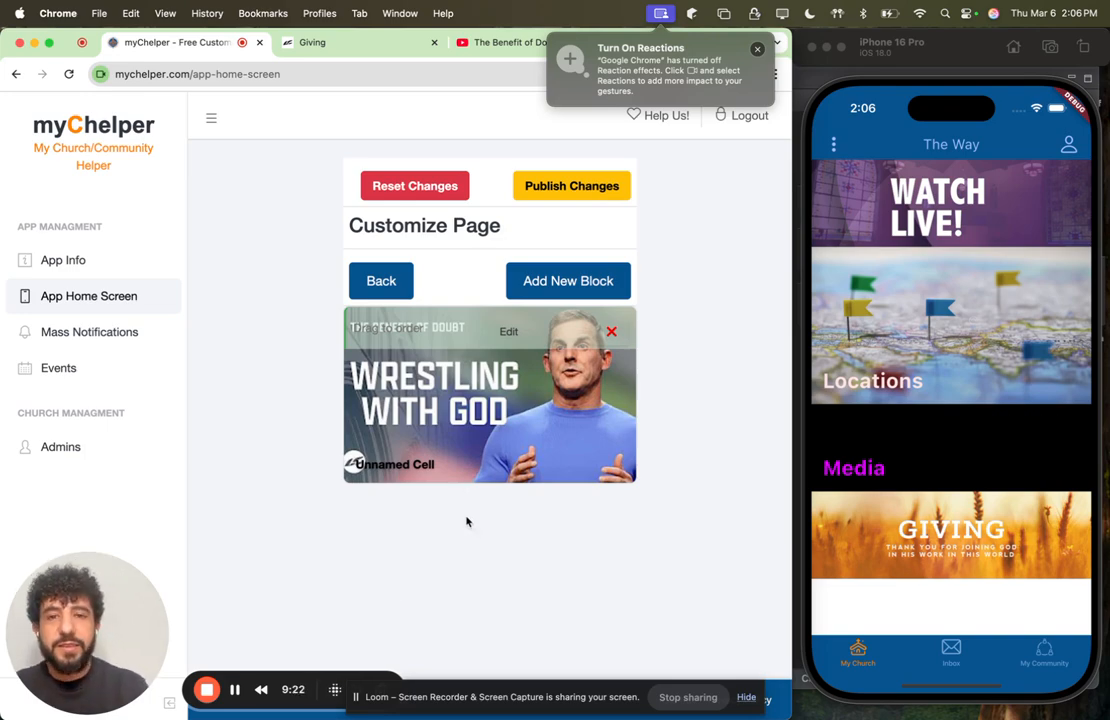
Step: Switch to YouTube, open the full page of Life.Church's You've Heard It Said—Growing Through Doubt playlist and close the mini player
{"action": "left_click", "coordinate": [468, 40]}
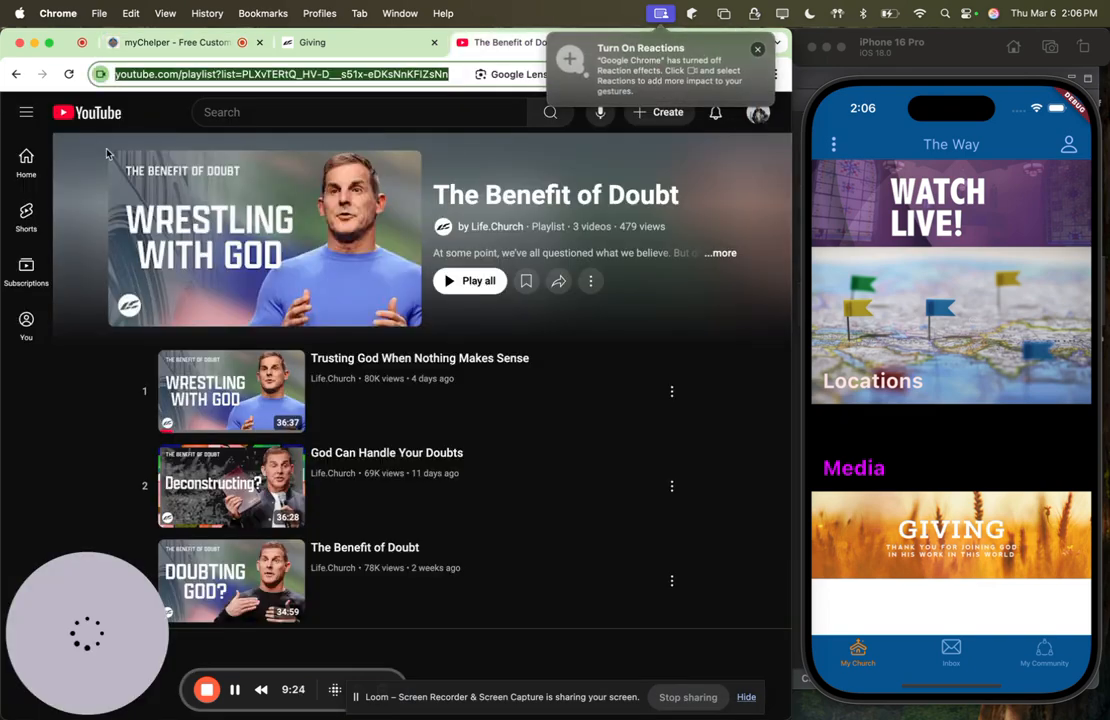
{"action": "left_click", "coordinate": [16, 74]}
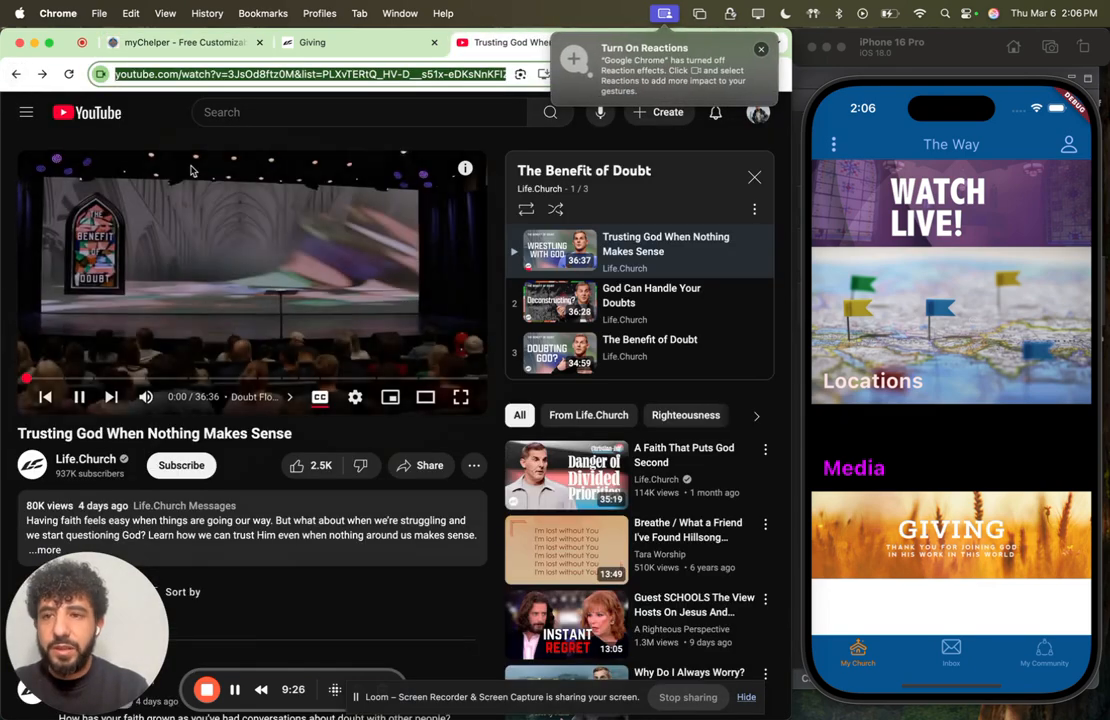
{"action": "left_click", "coordinate": [14, 76]}
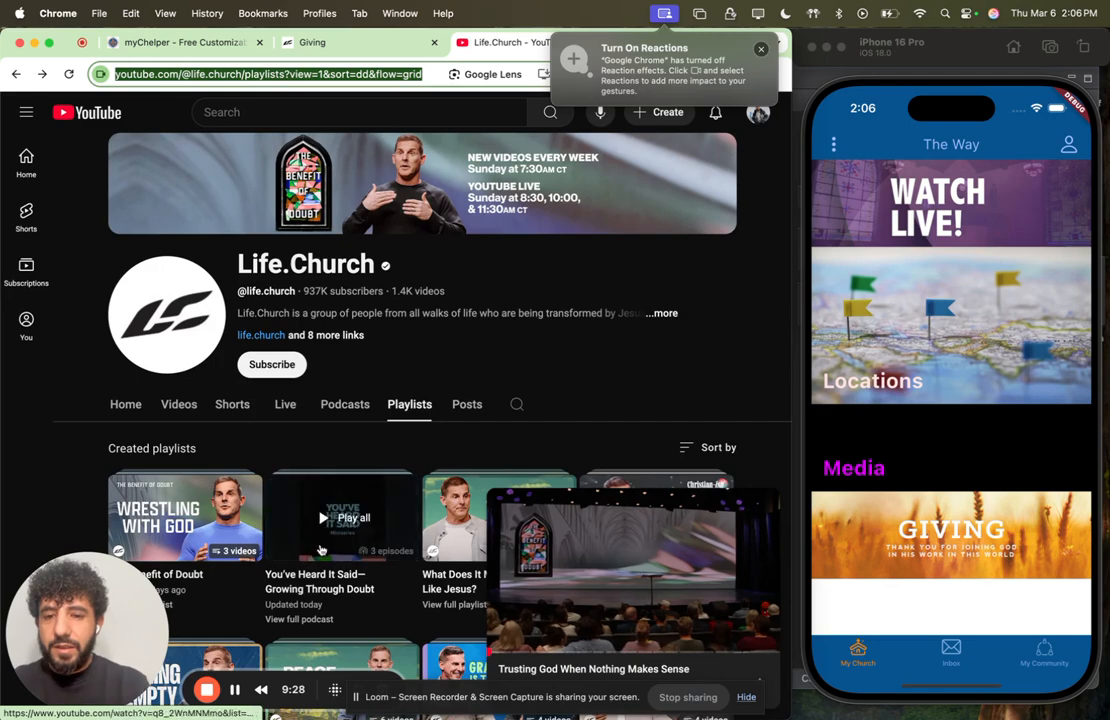
{"action": "scroll", "coordinate": [320, 550], "scroll_direction": "down", "scroll_amount": 2}
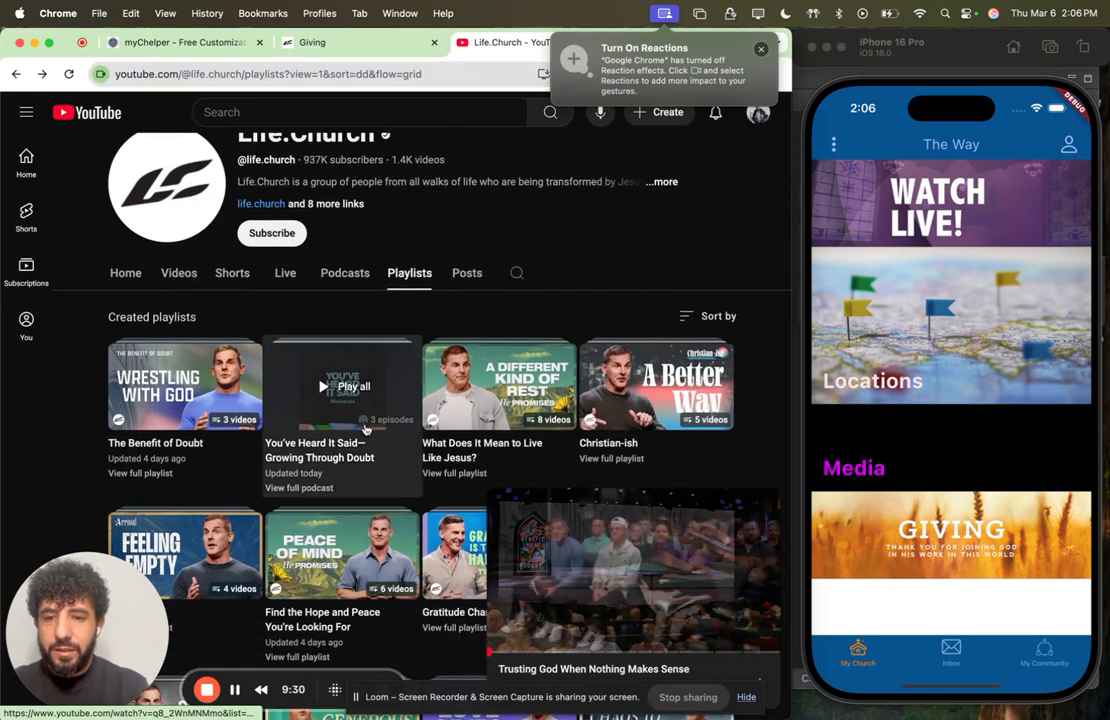
{"action": "left_click", "coordinate": [362, 420]}
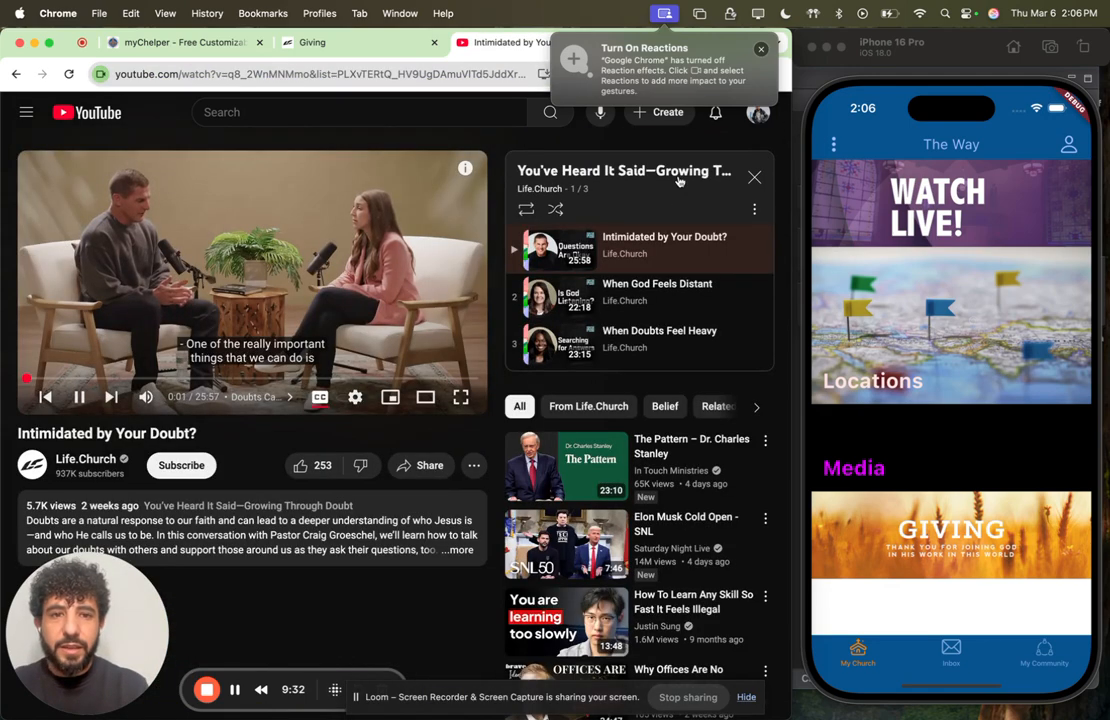
{"action": "left_click", "coordinate": [676, 178]}
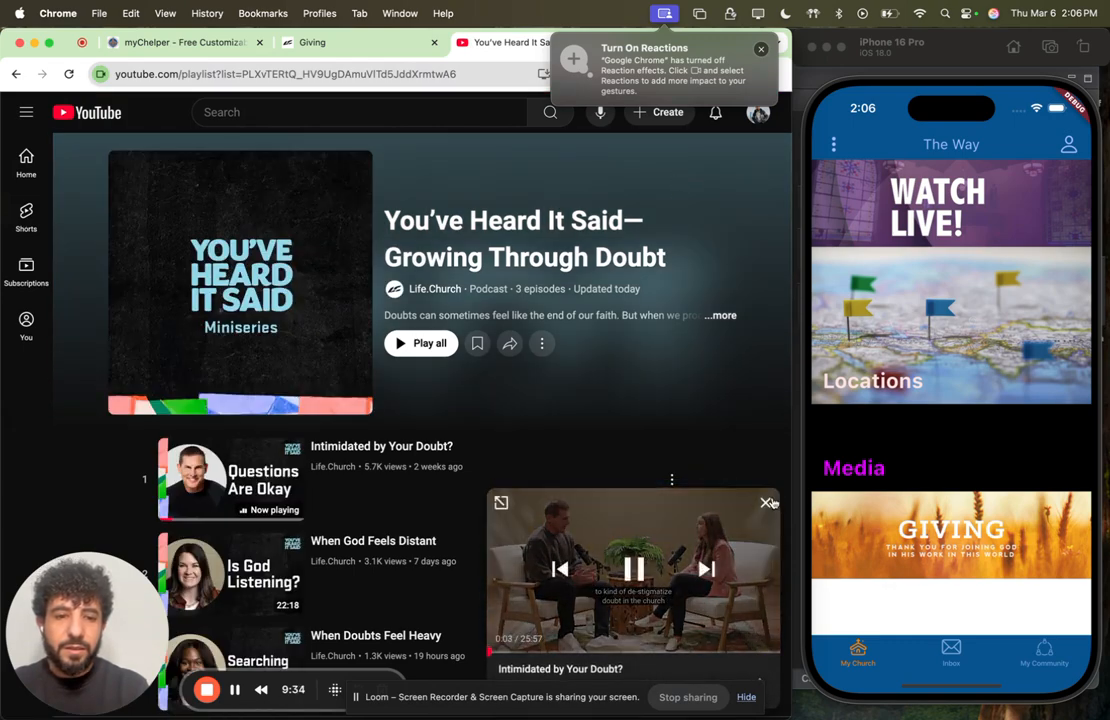
{"action": "left_click", "coordinate": [767, 502]}
Step: Save the You've Heard It Said playlist's cover image as "youheard" in the sermons folder
{"action": "scroll", "coordinate": [376, 385], "scroll_direction": "down", "scroll_amount": 3}
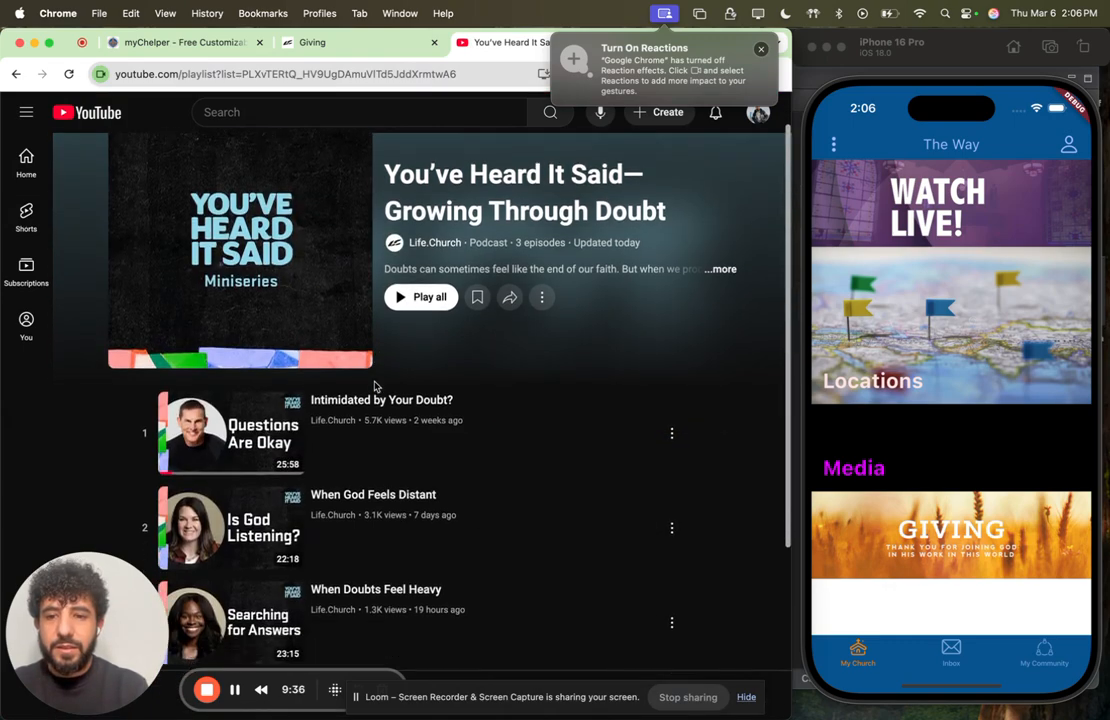
{"action": "scroll", "coordinate": [376, 386], "scroll_direction": "up", "scroll_amount": 3}
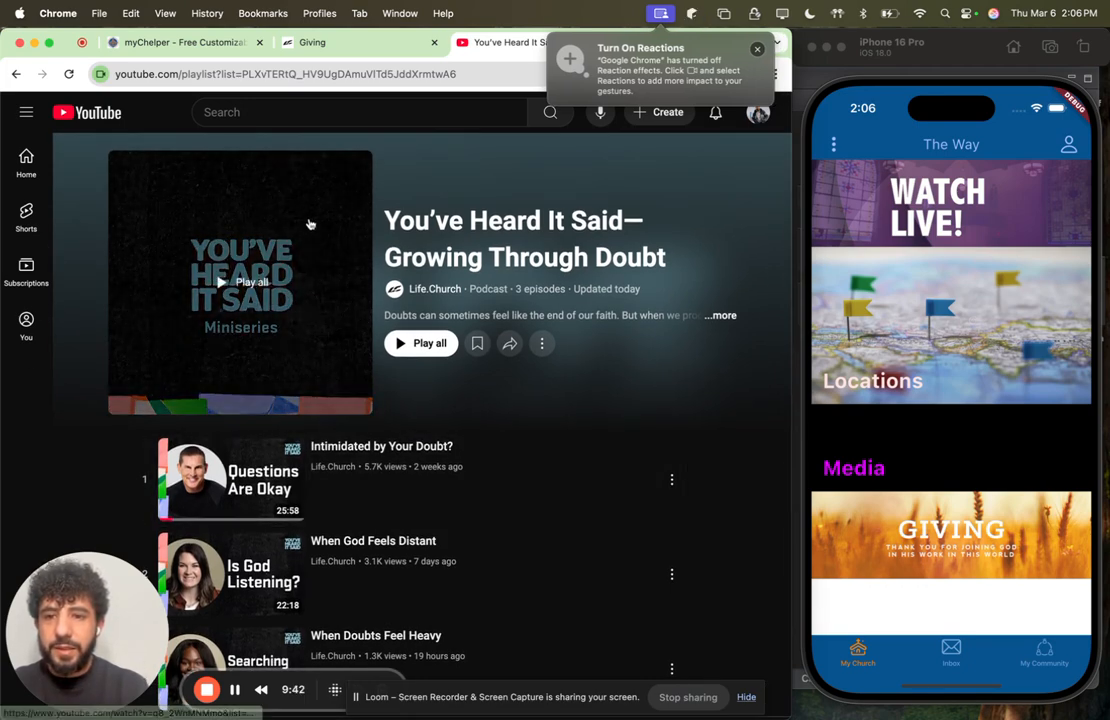
{"action": "right_click", "coordinate": [310, 222]}
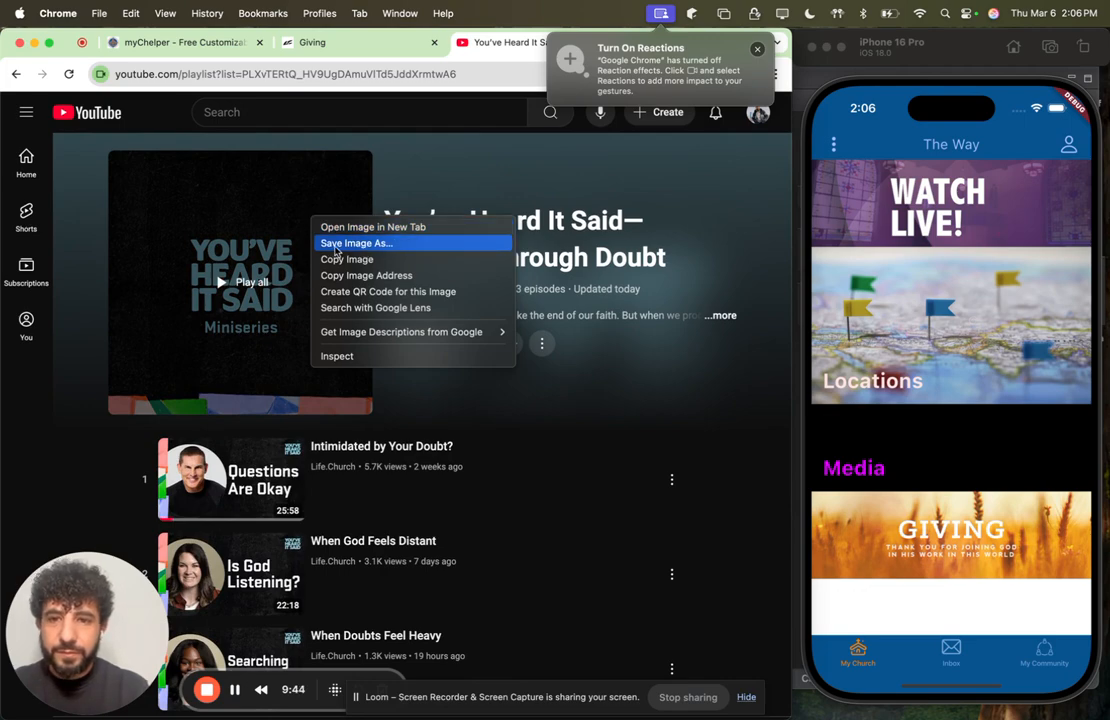
{"action": "left_click", "coordinate": [336, 245]}
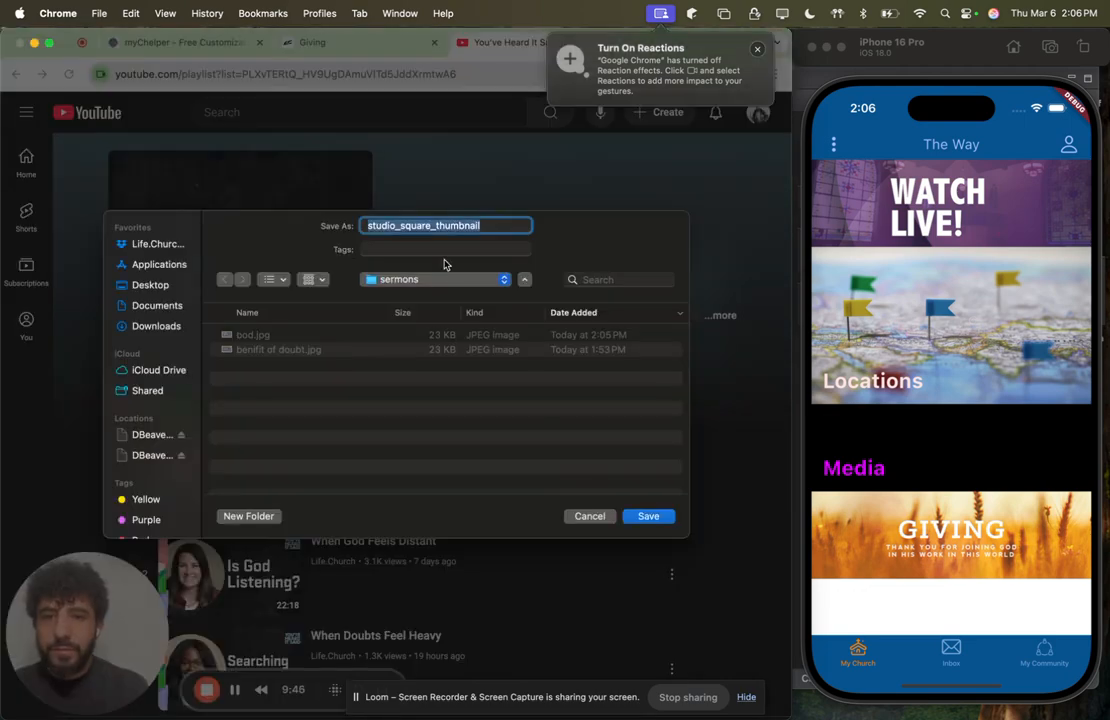
{"action": "type", "text": "you"}
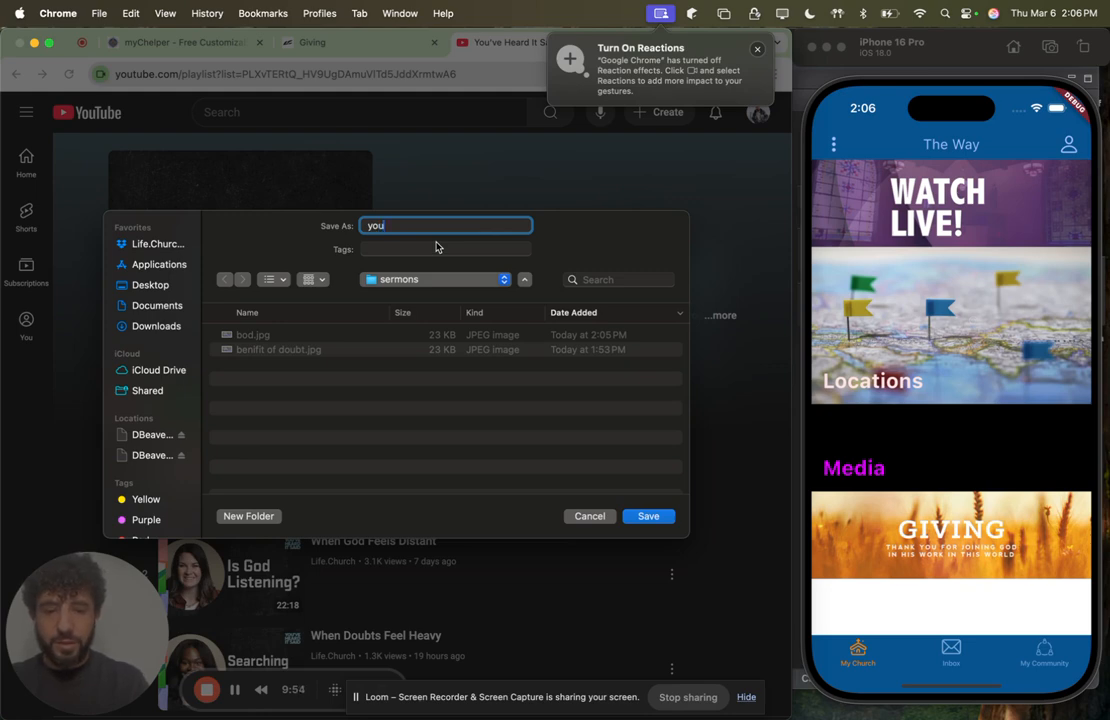
{"action": "type", "text": "heard"}
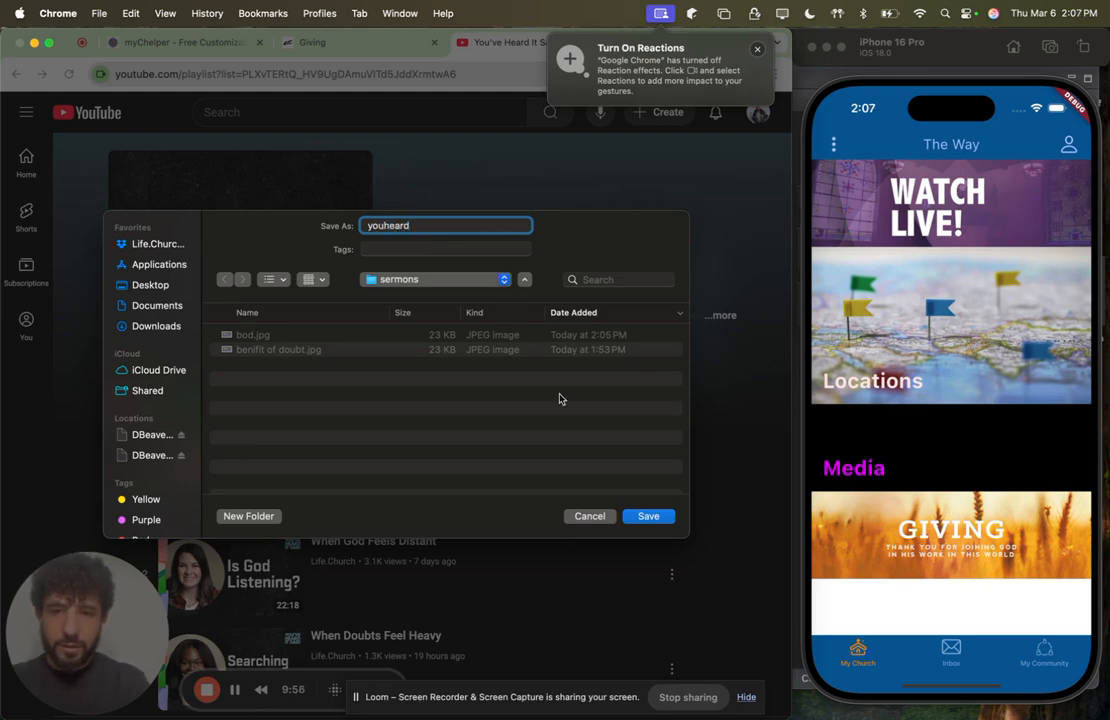
{"action": "left_click", "coordinate": [647, 517]}
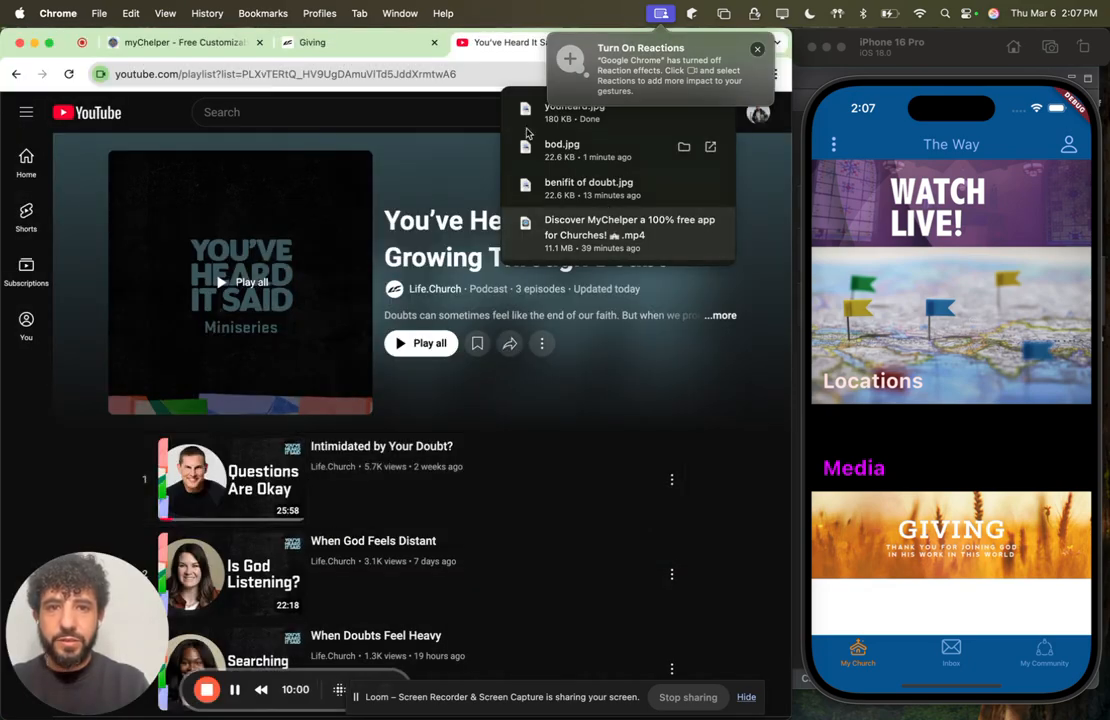
Step: Copy the You've Heard It Said playlist's URL and return to the myChelper page editor
{"action": "left_click", "coordinate": [369, 74]}
{"action": "key", "text": "super+c"}
{"action": "left_click", "coordinate": [150, 42]}
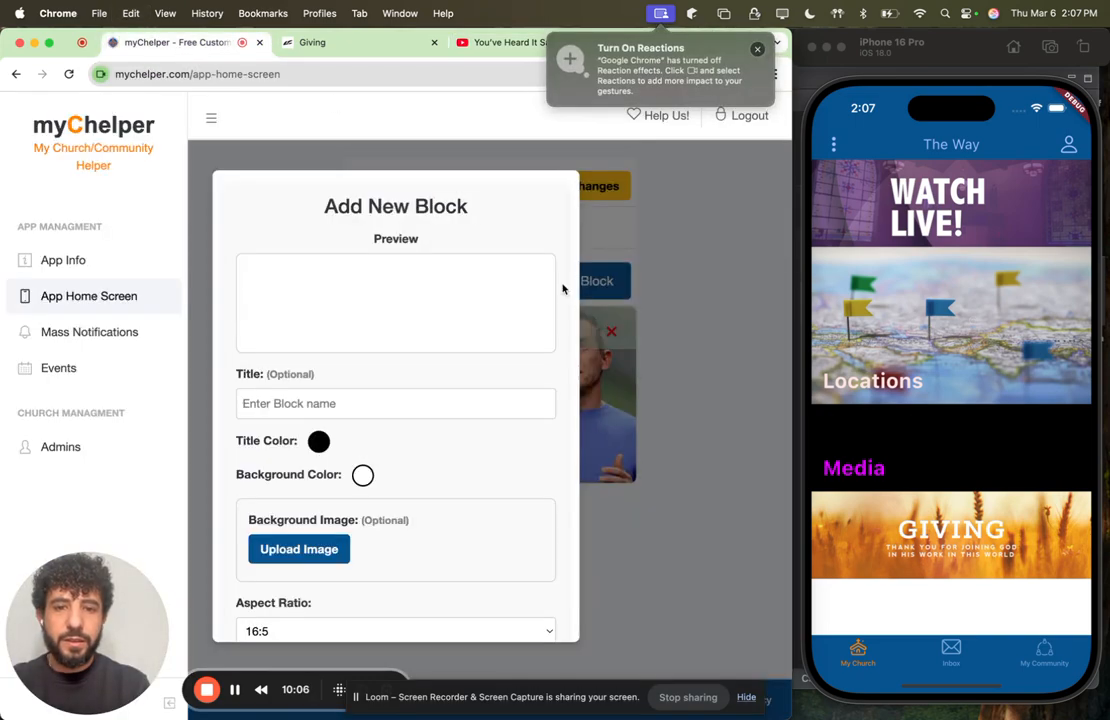
Step: Start a second block on the Sermons sub page and upload youheard.jpg as its background image
{"action": "left_click", "coordinate": [563, 285]}
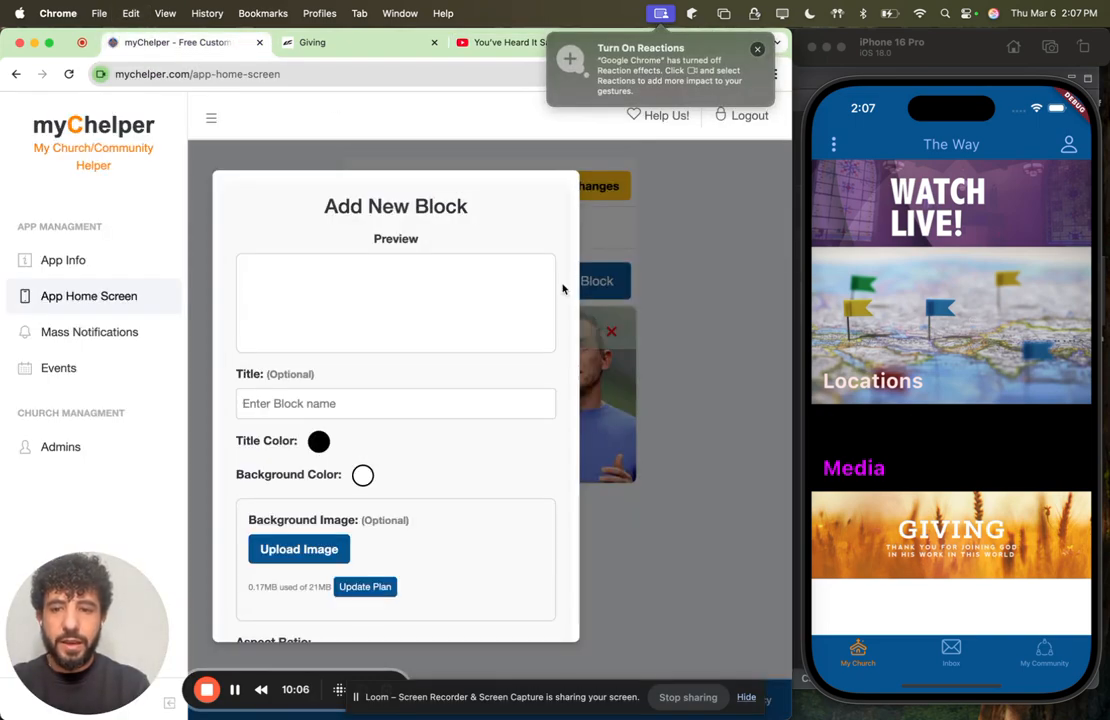
{"action": "left_click", "coordinate": [292, 553]}
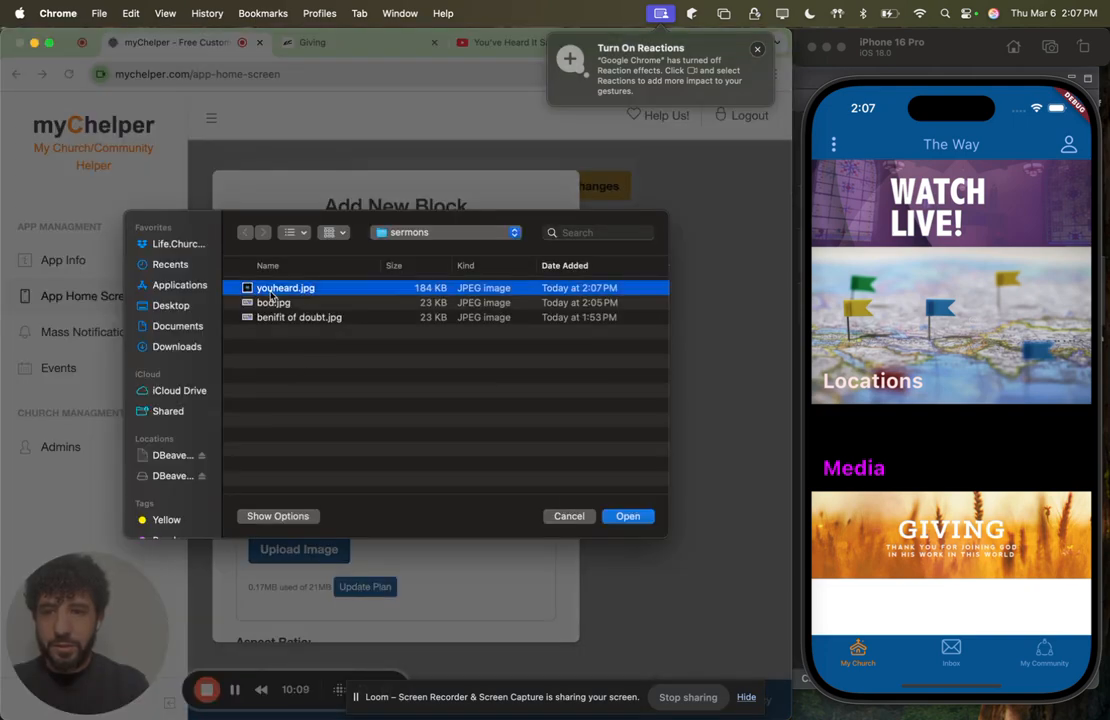
{"action": "left_click", "coordinate": [627, 516]}
Step: Set the second block's aspect ratio to 1:1 and check its preview
{"action": "scroll", "coordinate": [472, 429], "scroll_direction": "down", "scroll_amount": 2}
{"action": "scroll", "coordinate": [472, 429], "scroll_direction": "down", "scroll_amount": 6}
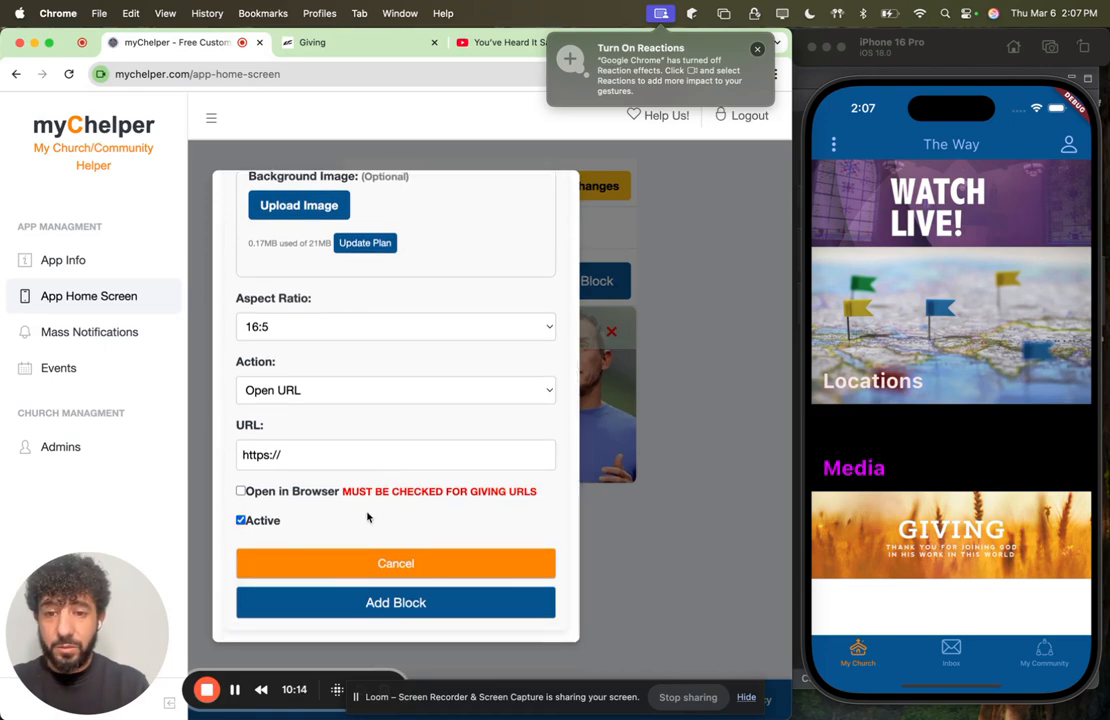
{"action": "left_click", "coordinate": [403, 330]}
{"action": "left_click", "coordinate": [354, 297]}
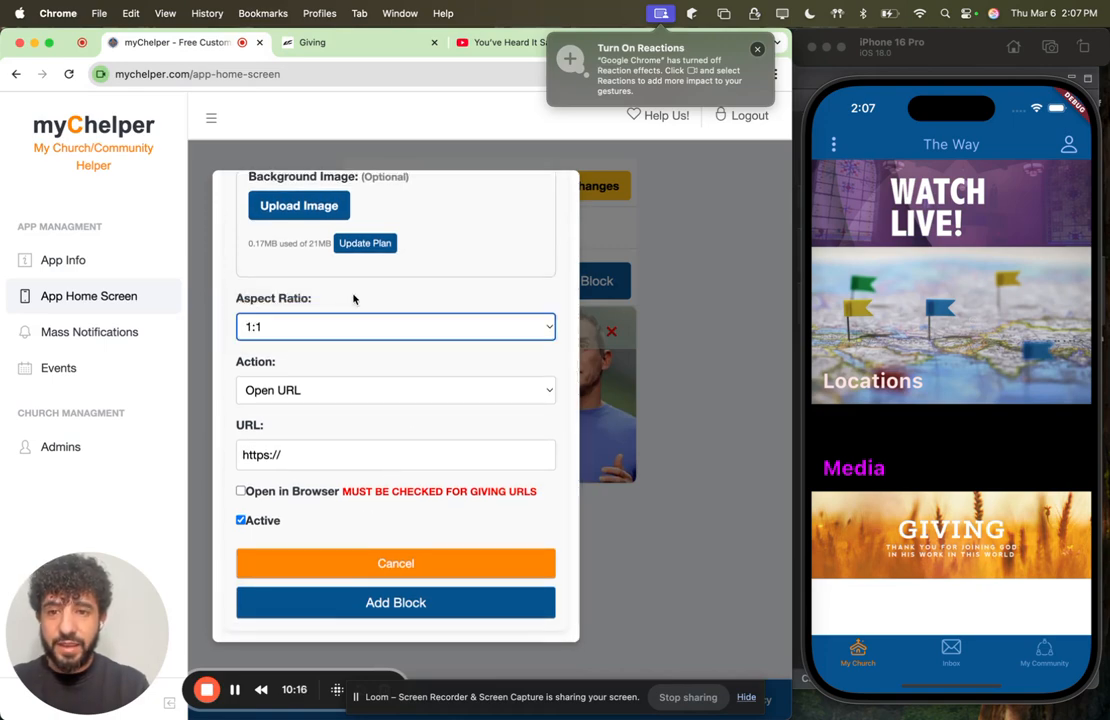
{"action": "scroll", "coordinate": [353, 298], "scroll_direction": "up", "scroll_amount": 6}
{"action": "scroll", "coordinate": [353, 298], "scroll_direction": "up", "scroll_amount": 3}
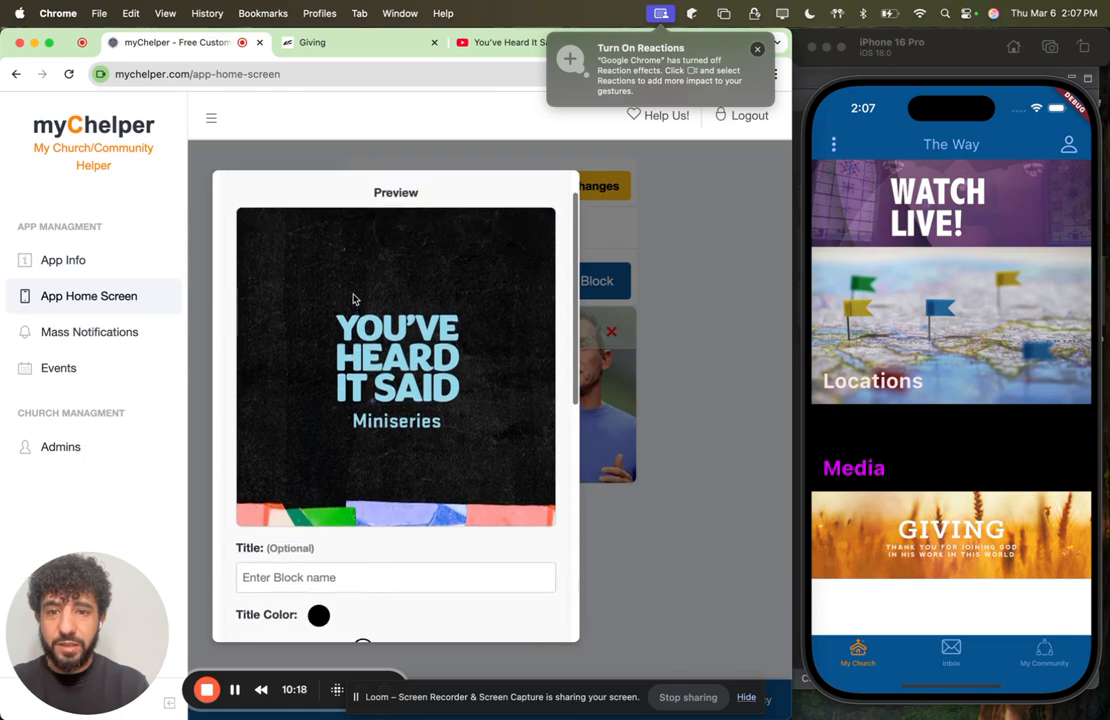
Step: Link the second block to the copied You've Heard It Said playlist URL and add it to the page
{"action": "scroll", "coordinate": [453, 416], "scroll_direction": "down", "scroll_amount": 5}
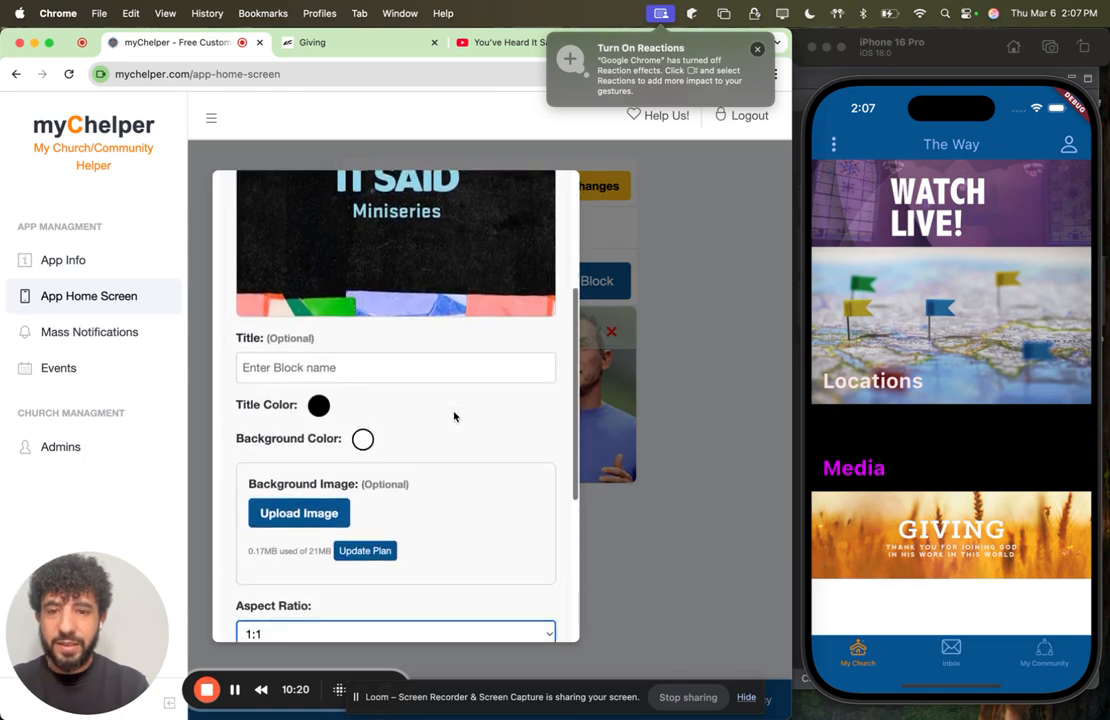
{"action": "scroll", "coordinate": [420, 410], "scroll_direction": "down", "scroll_amount": 1}
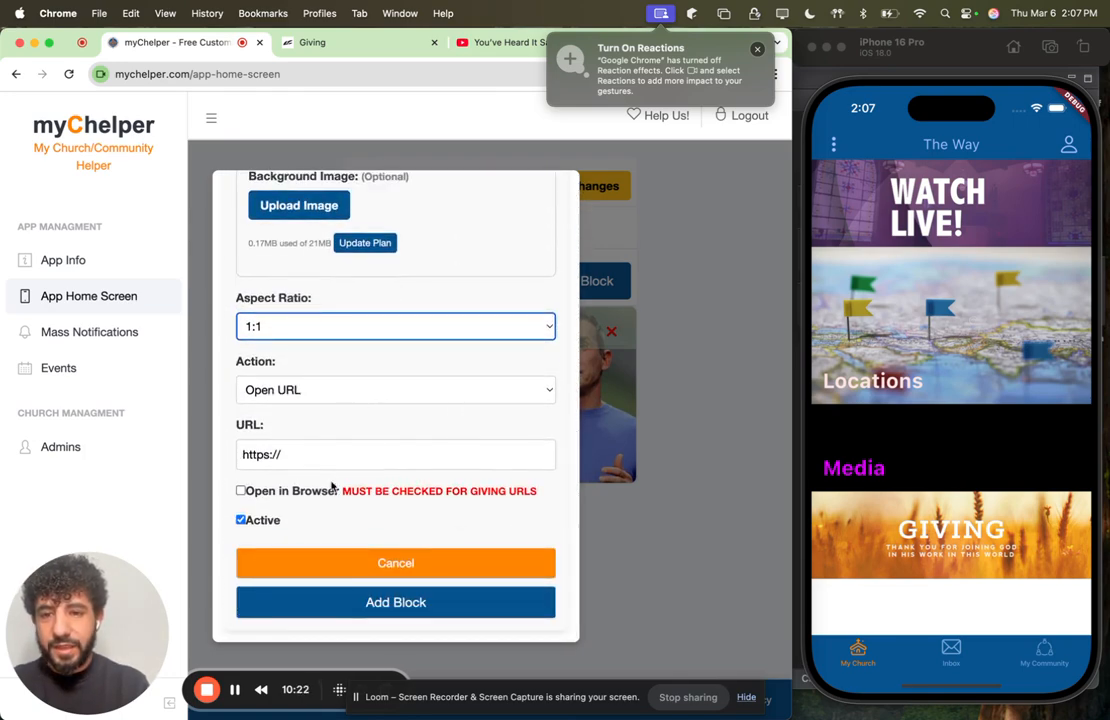
{"action": "triple_click", "coordinate": [319, 451]}
{"action": "key", "text": "super+v"}
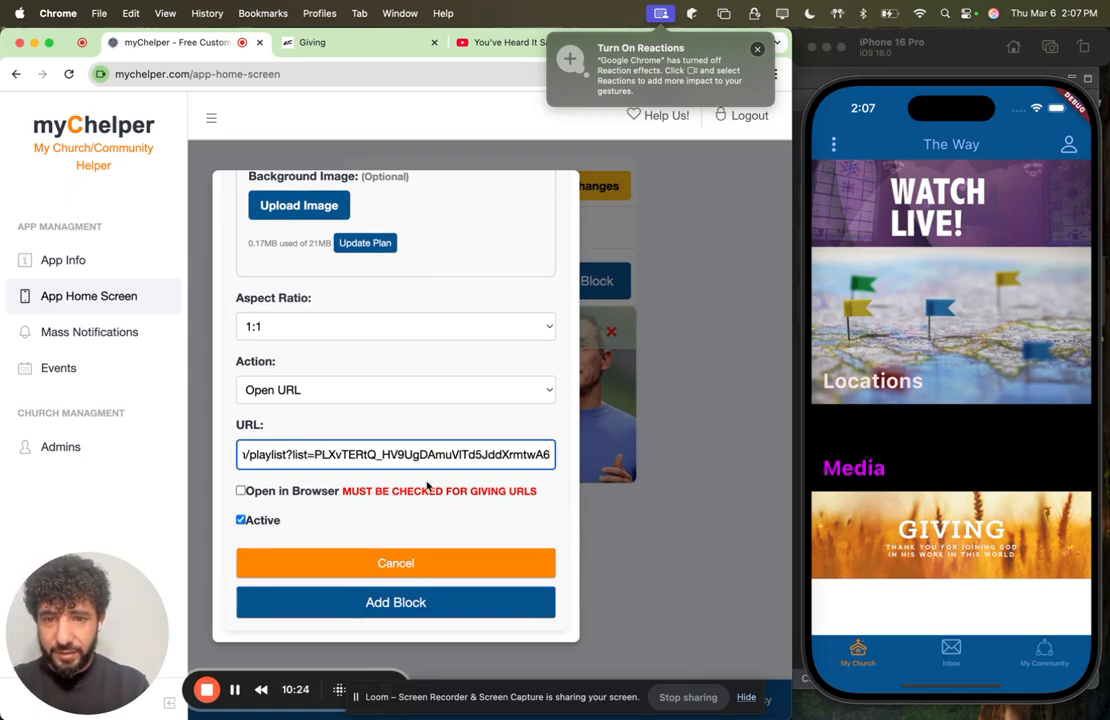
{"action": "left_click", "coordinate": [393, 597]}
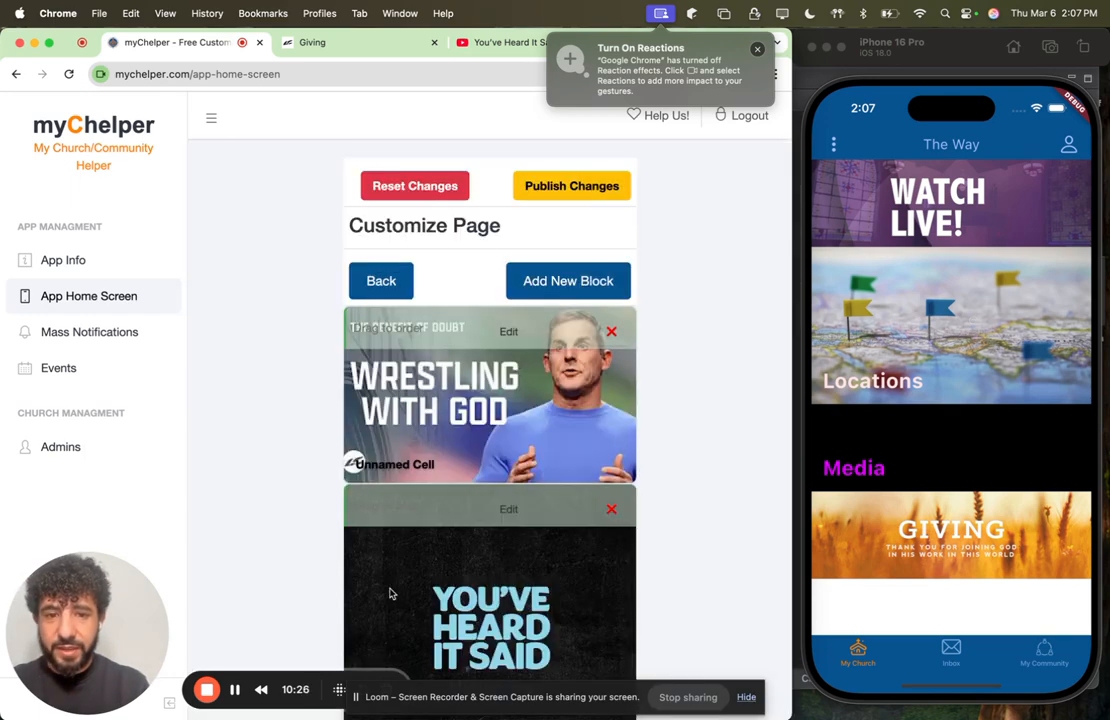
{"action": "scroll", "coordinate": [490, 481], "scroll_direction": "down", "scroll_amount": 2}
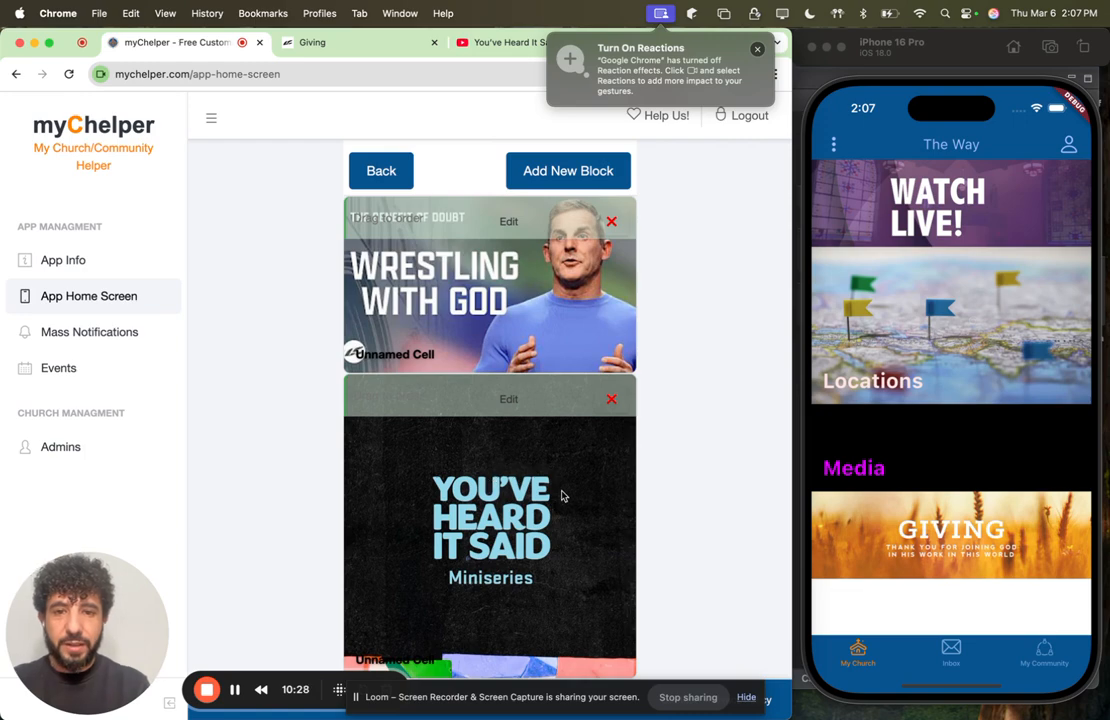
Step: Go back to Life.Church's YouTube playlists, open the full Christian-ish playlist page and close the mini player
{"action": "left_click", "coordinate": [492, 43]}
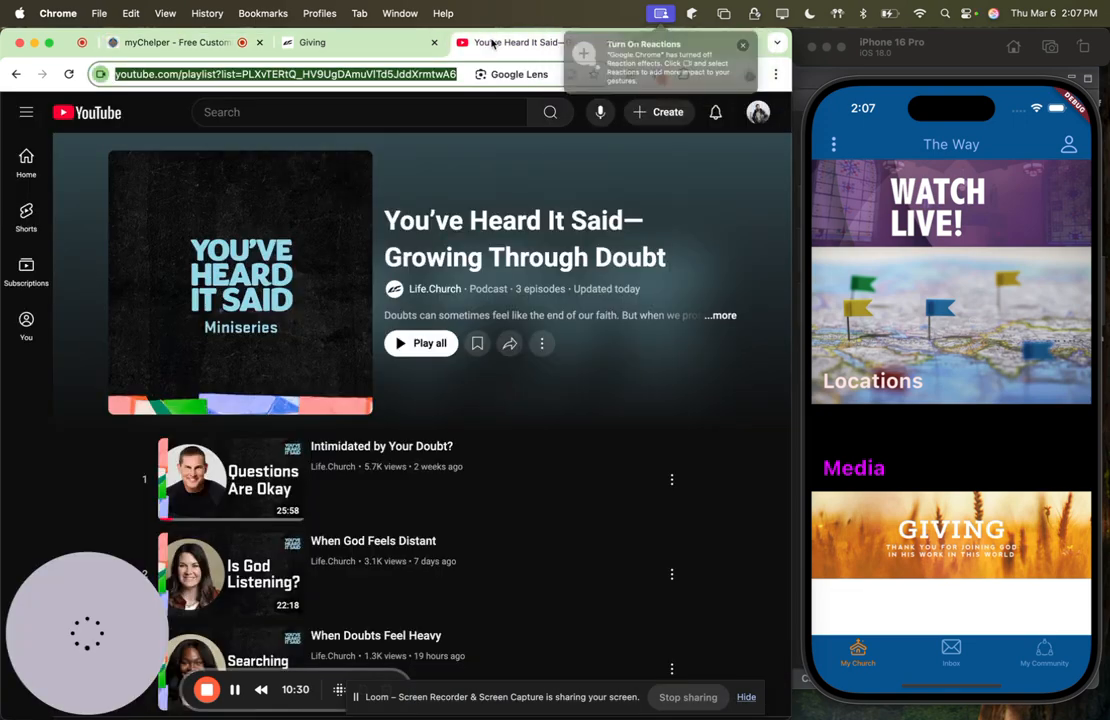
{"action": "left_click", "coordinate": [16, 75]}
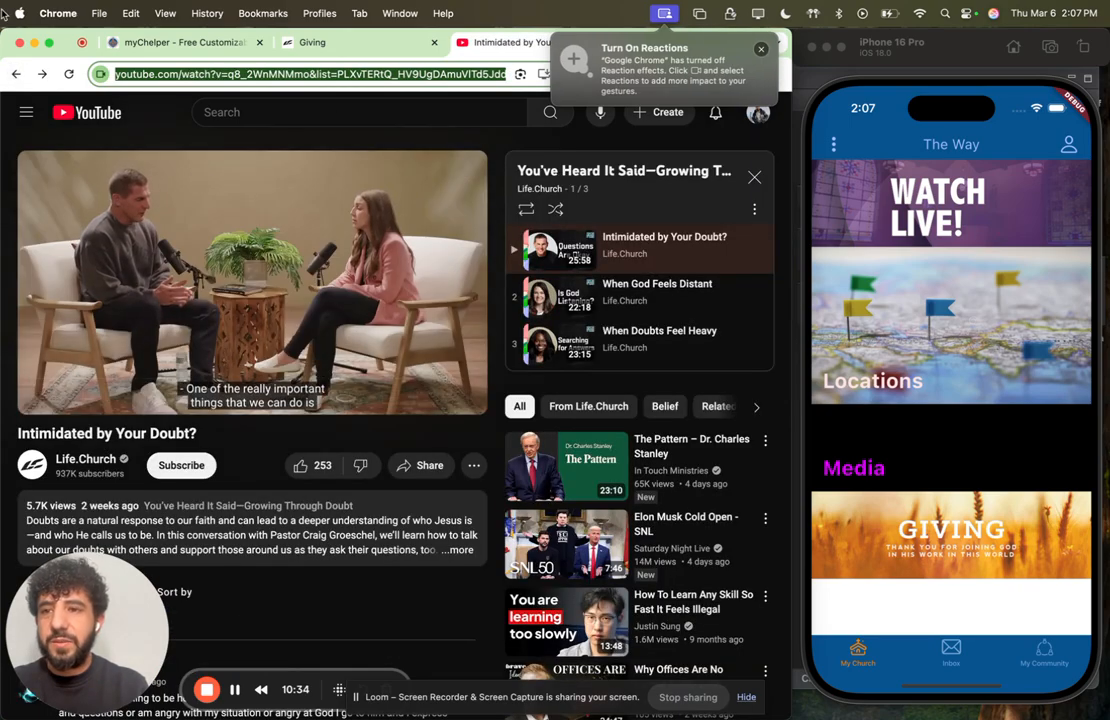
{"action": "left_click", "coordinate": [42, 74]}
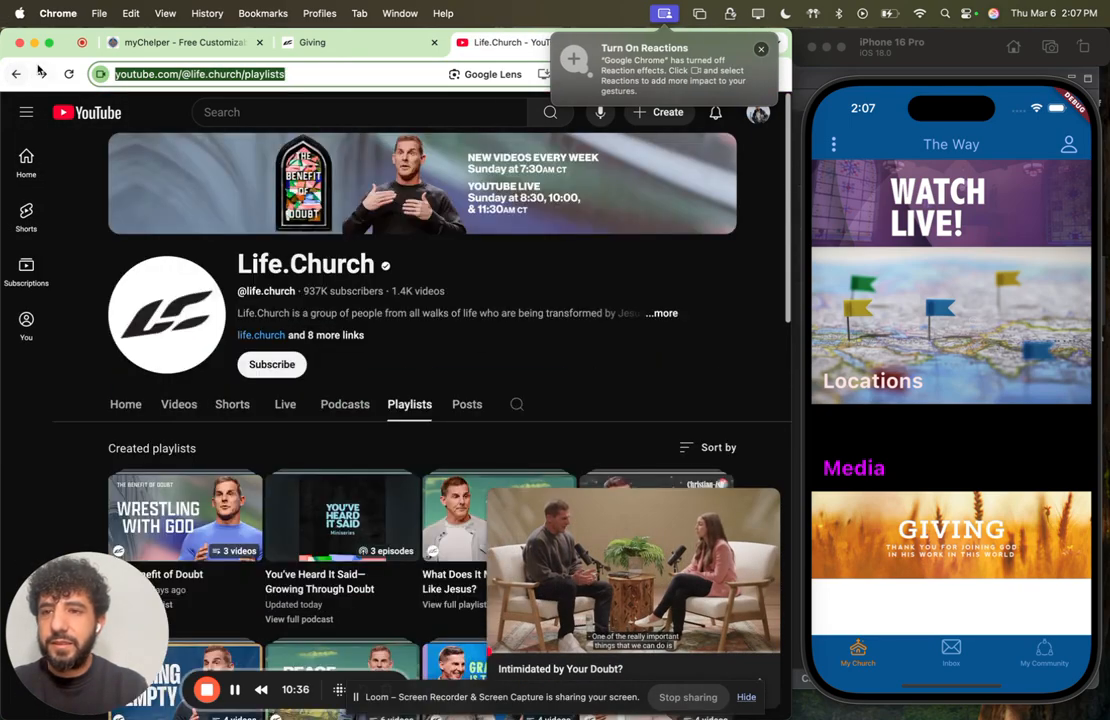
{"action": "scroll", "coordinate": [360, 342], "scroll_direction": "down", "scroll_amount": 3}
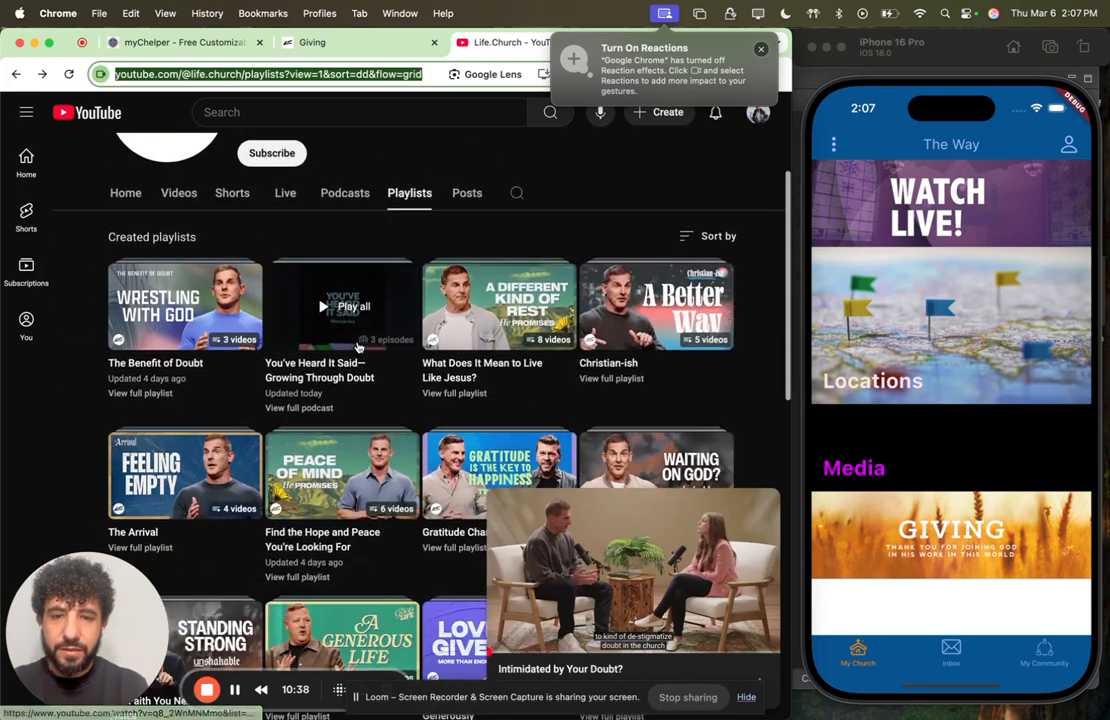
{"action": "left_click", "coordinate": [645, 334]}
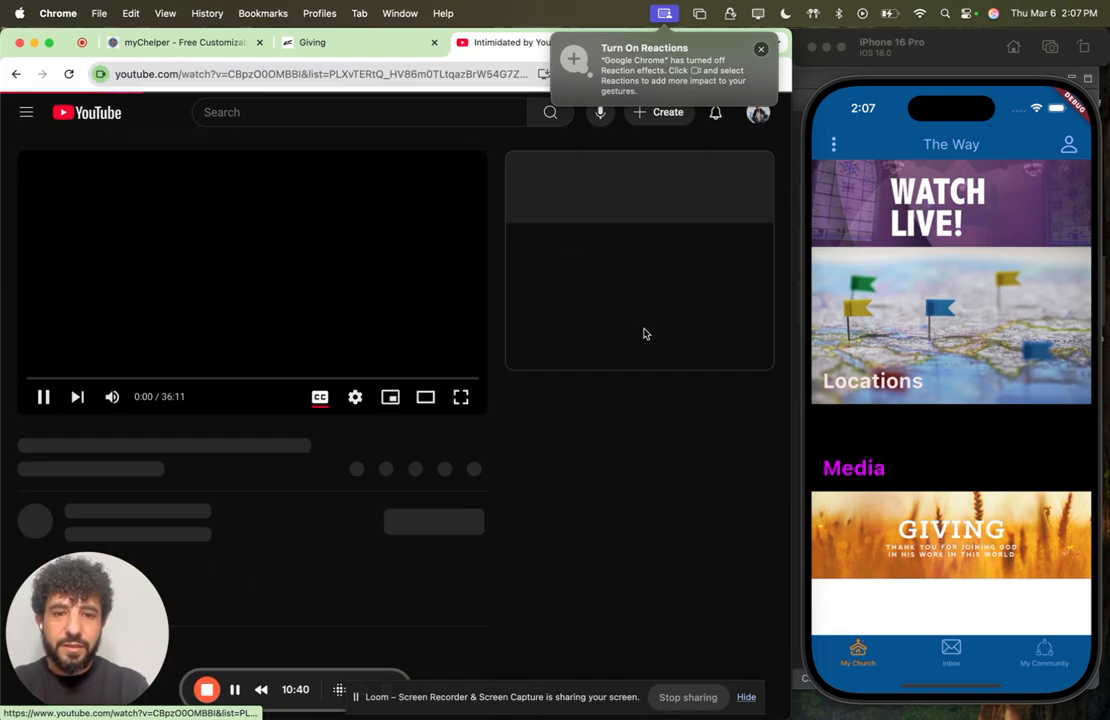
{"action": "left_click", "coordinate": [578, 172]}
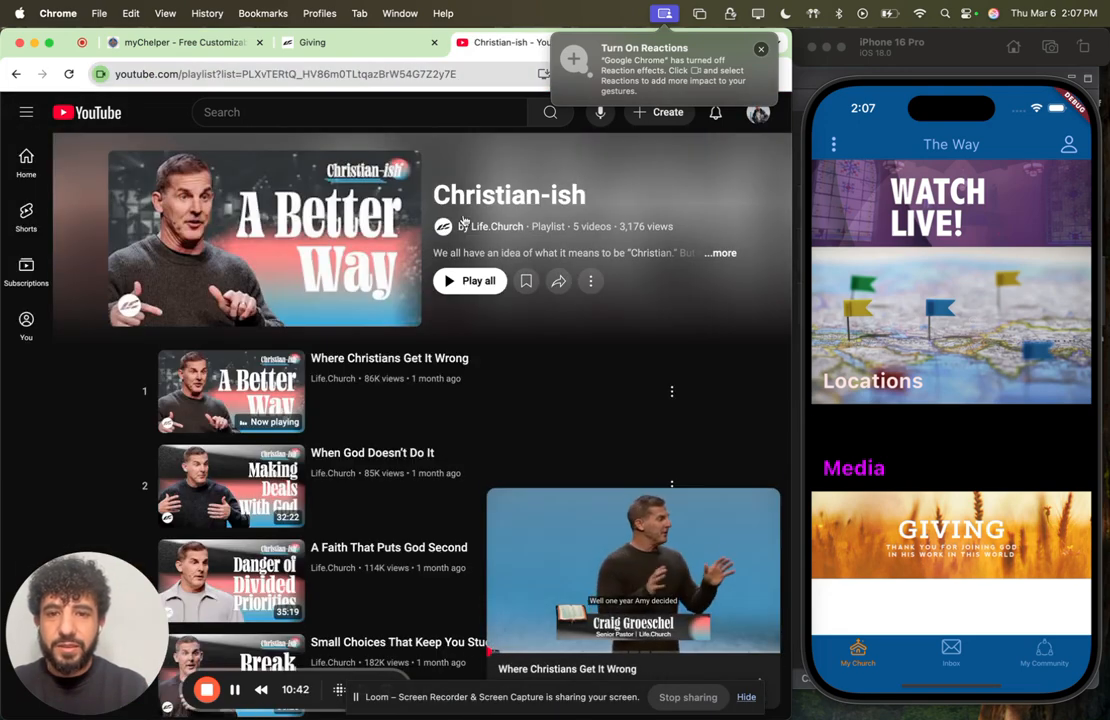
{"action": "left_click", "coordinate": [764, 507]}
Step: Save the Christian-ish playlist's cover image as christian-ish in the sermons folder
{"action": "right_click", "coordinate": [366, 236]}
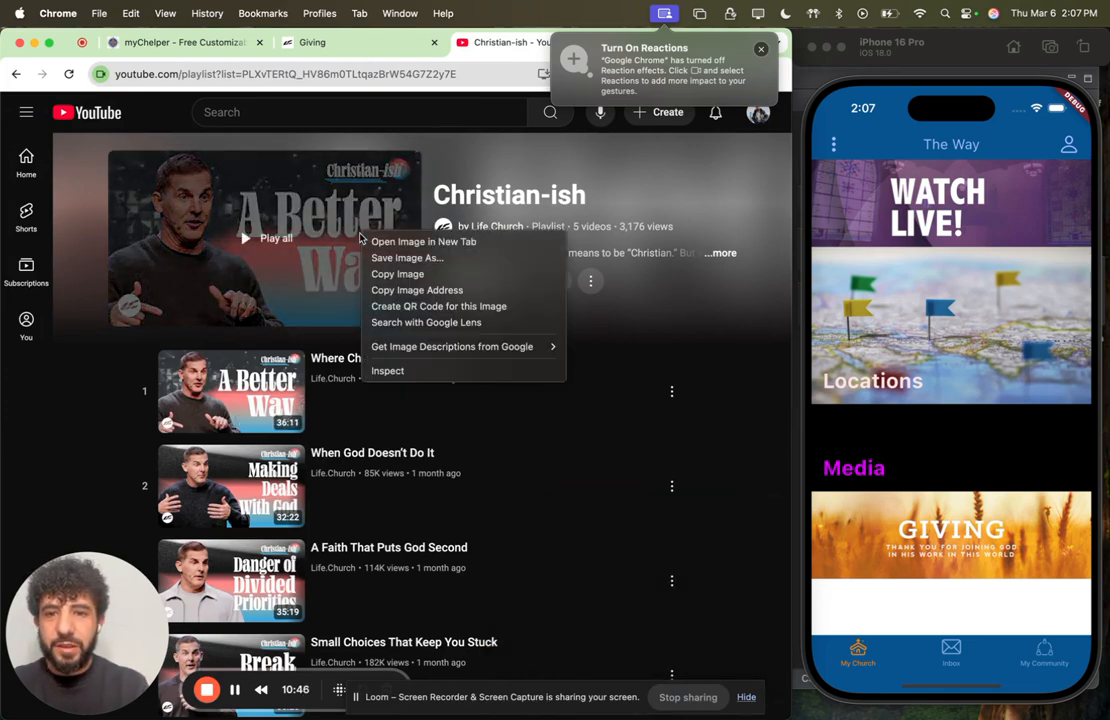
{"action": "left_click", "coordinate": [410, 258]}
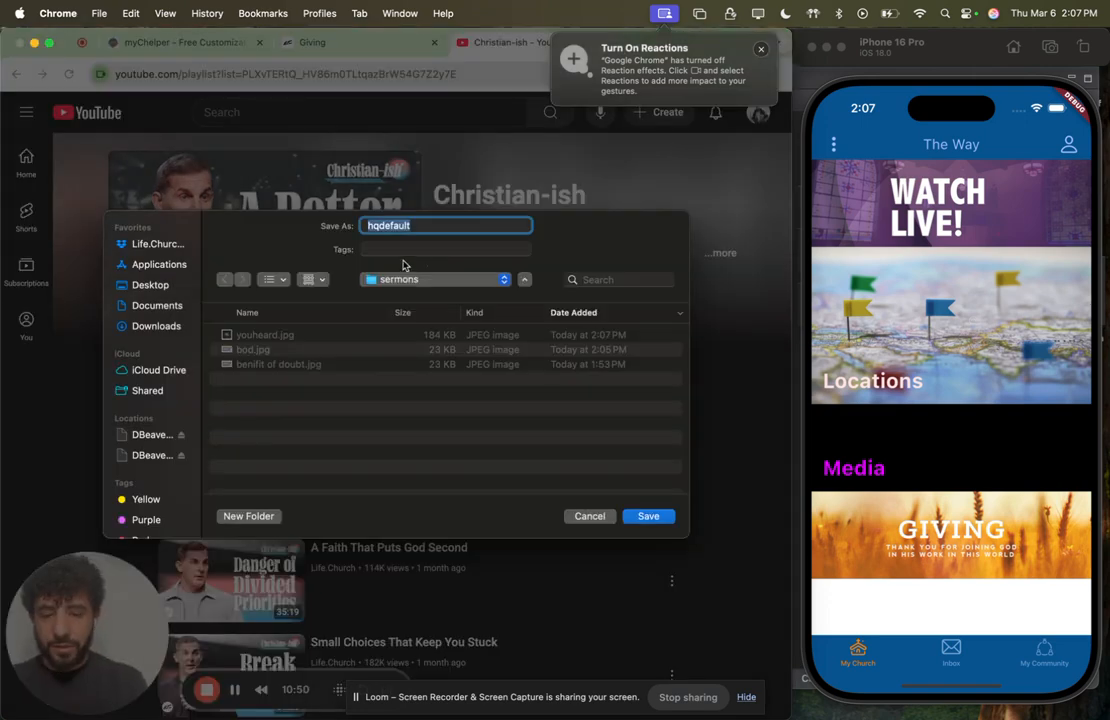
{"action": "type", "text": "chrisian-ish"}
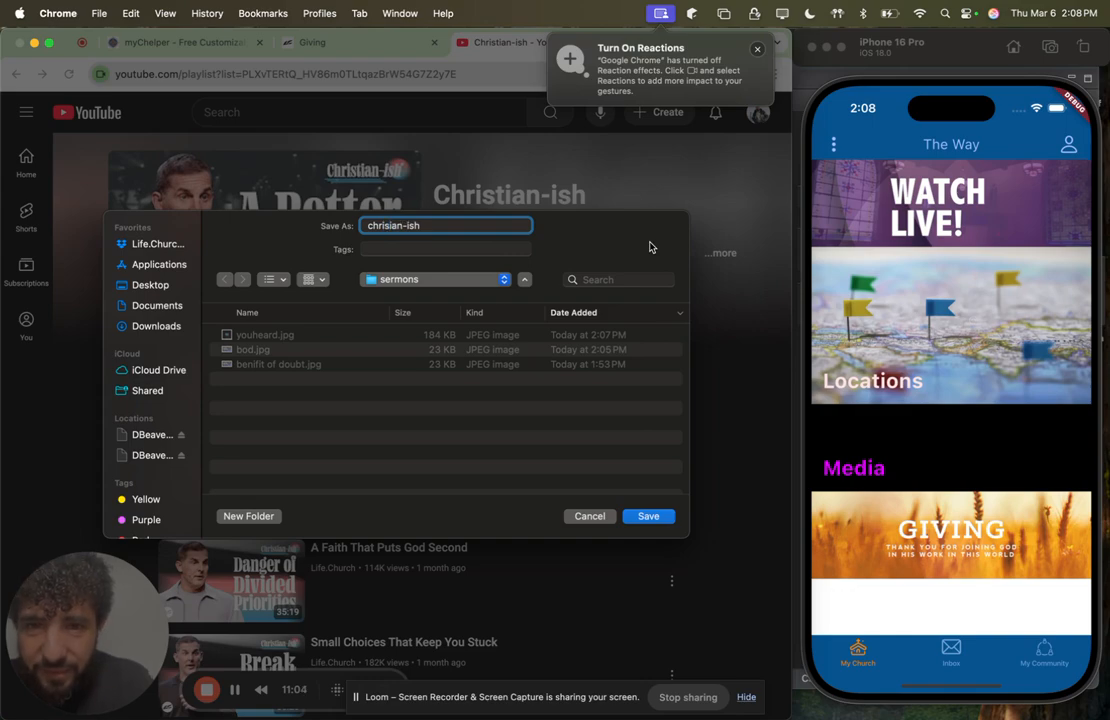
{"action": "type", "text": "t"}
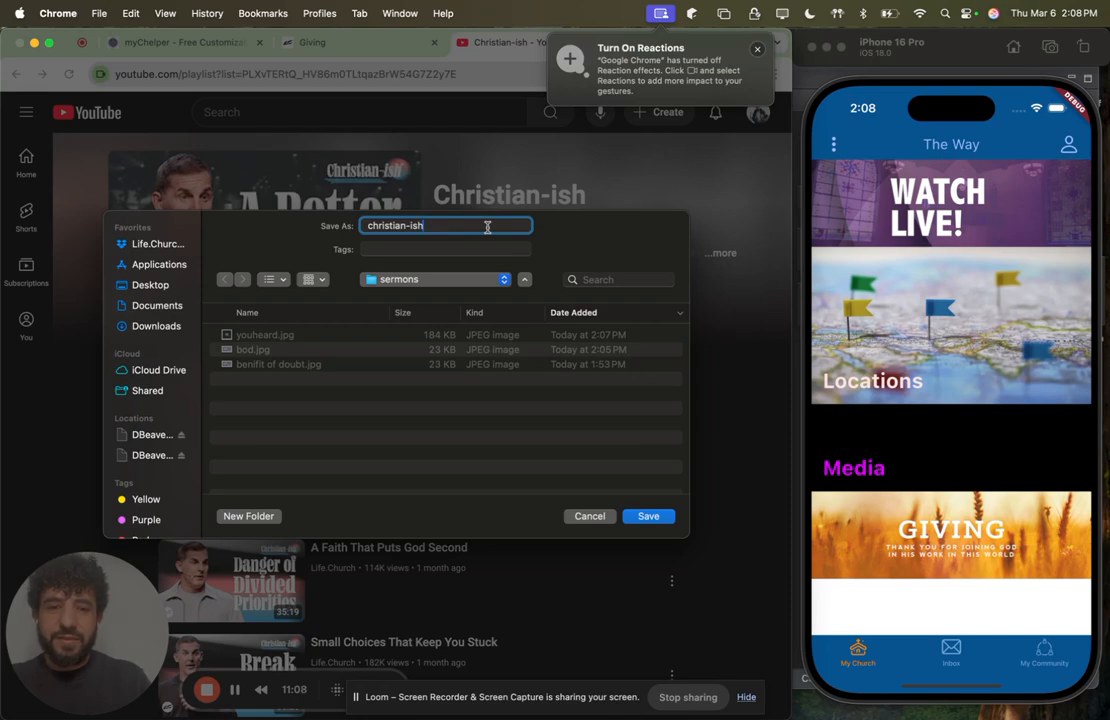
{"action": "key", "text": "Return"}
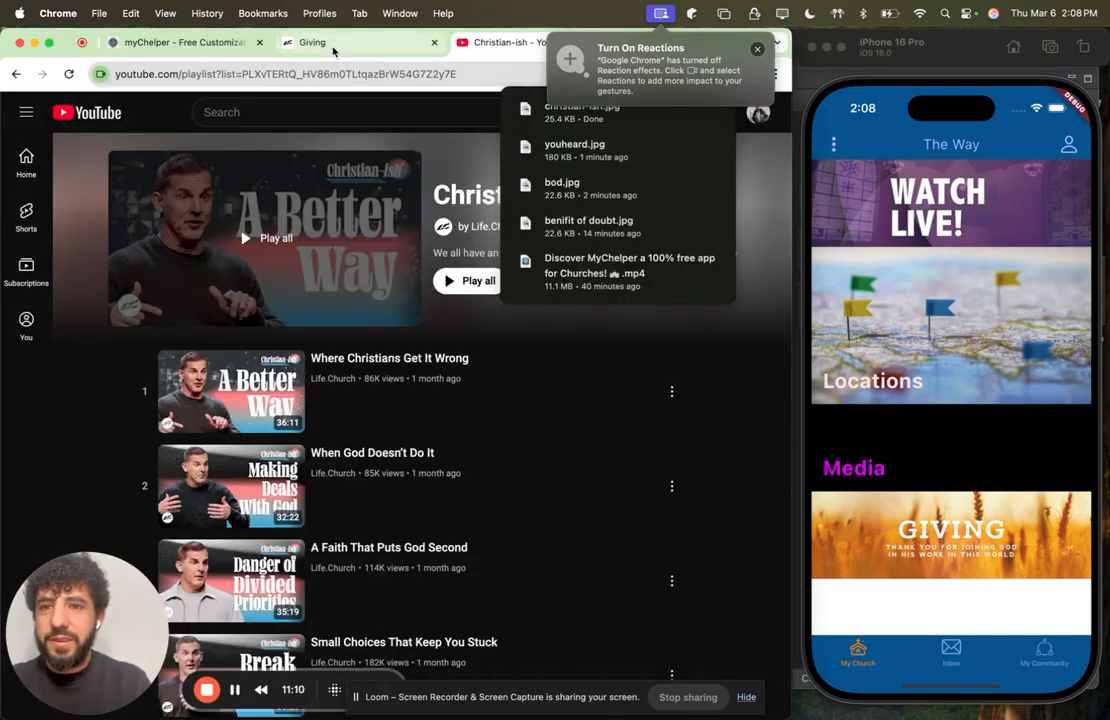
Step: Return to the myChelper editor, start a third block on the Sermons sub page and upload christian-ish.jpg as its background image
{"action": "left_click", "coordinate": [200, 42]}
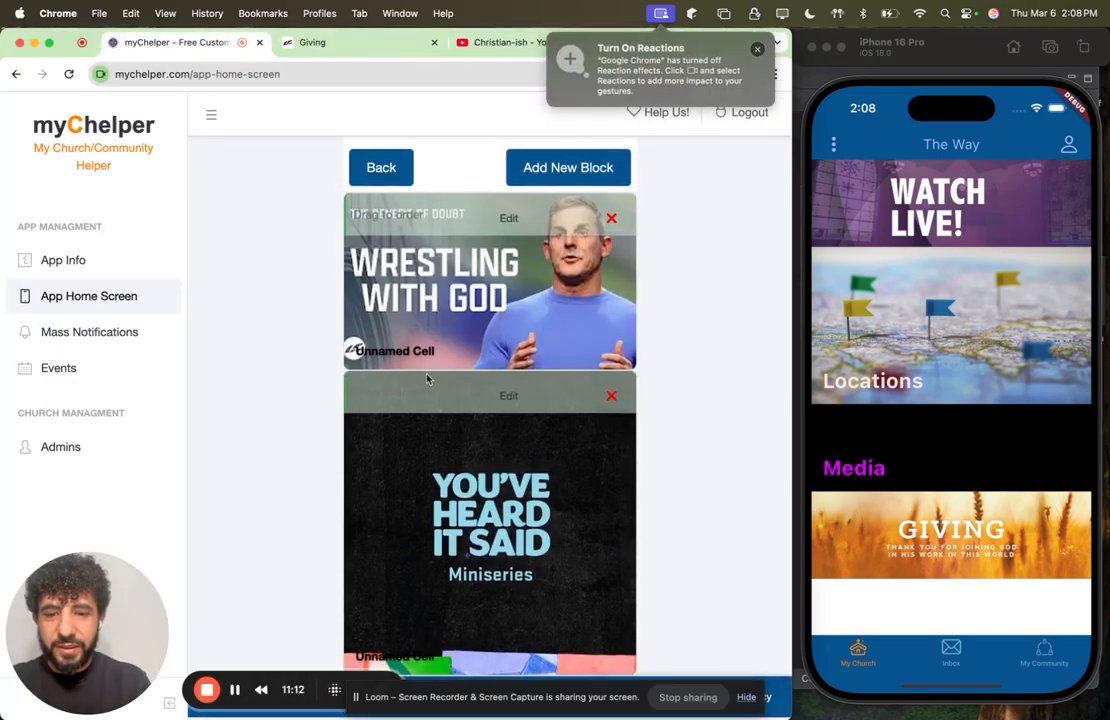
{"action": "left_click", "coordinate": [560, 168]}
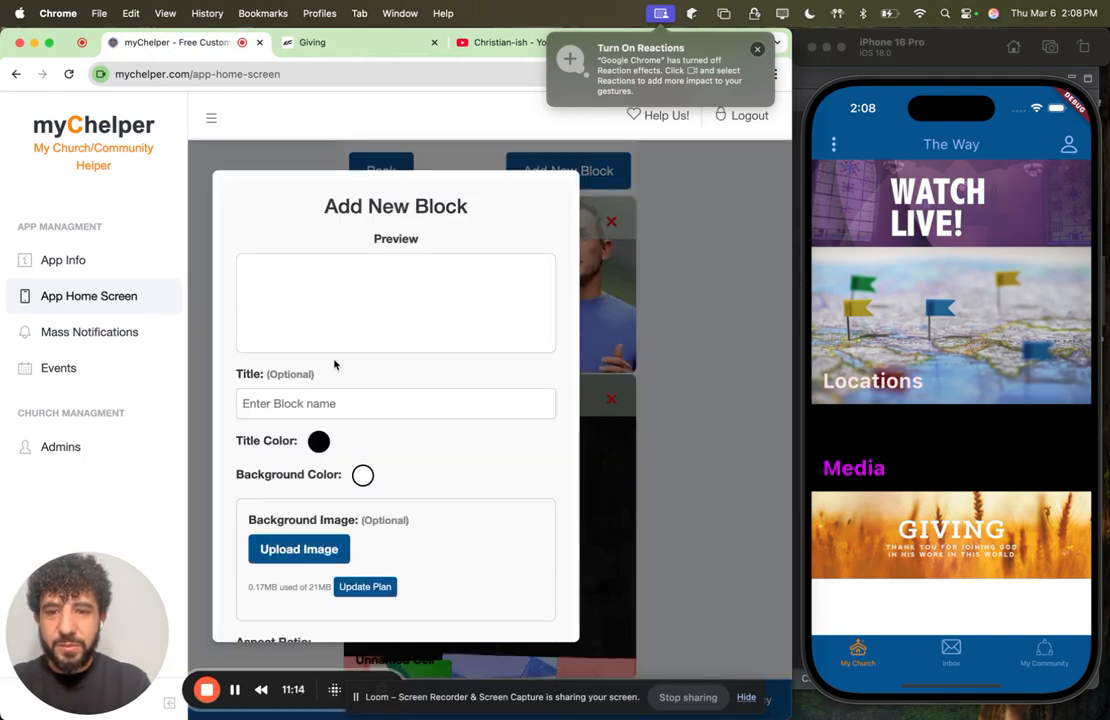
{"action": "left_click", "coordinate": [302, 553]}
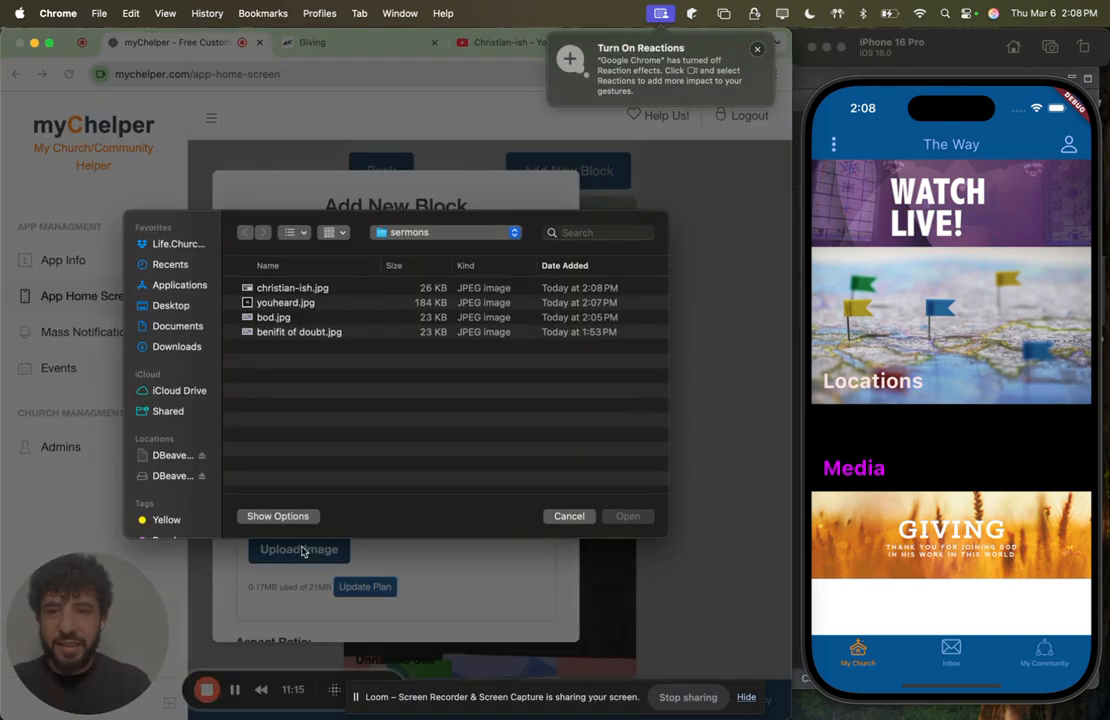
{"action": "left_click", "coordinate": [290, 289]}
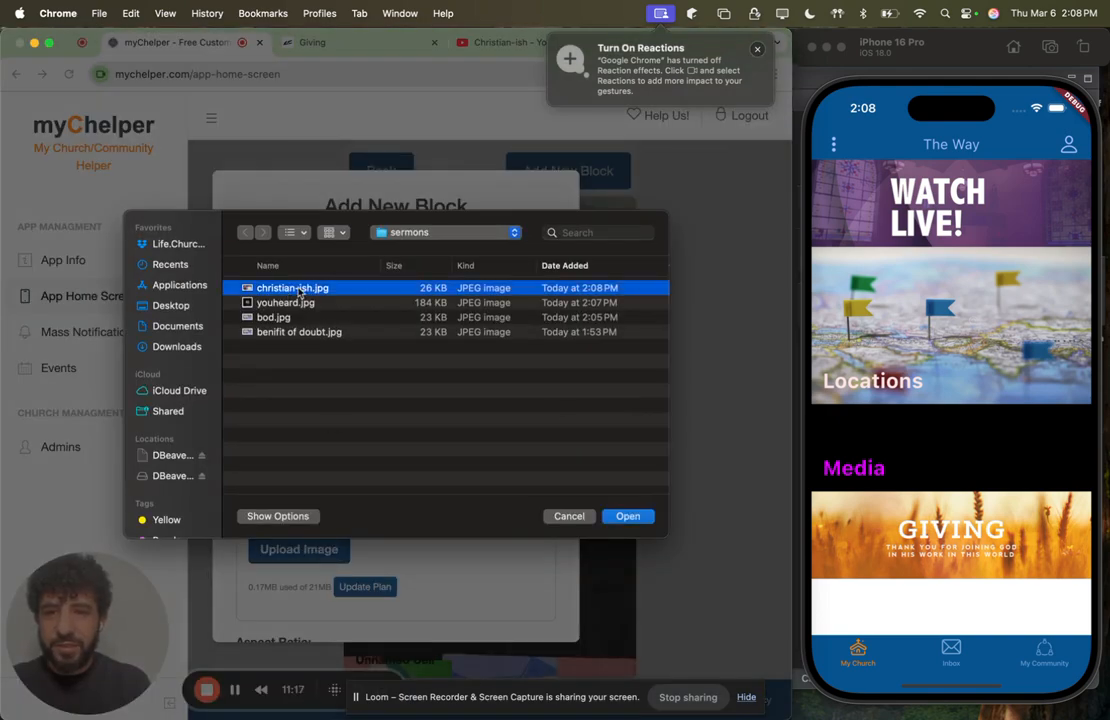
{"action": "left_click", "coordinate": [627, 516]}
Step: Set the third block's aspect ratio to 16:9
{"action": "scroll", "coordinate": [339, 505], "scroll_direction": "down", "scroll_amount": 3}
{"action": "scroll", "coordinate": [339, 505], "scroll_direction": "down", "scroll_amount": 2}
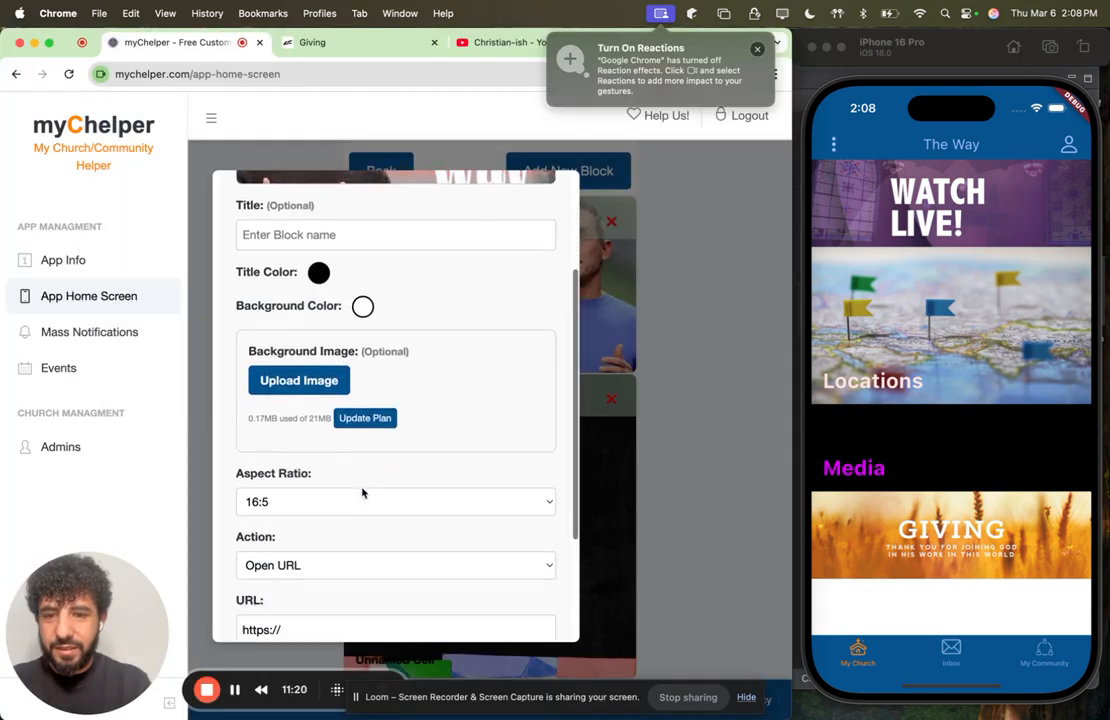
{"action": "left_click", "coordinate": [339, 468]}
{"action": "left_click", "coordinate": [334, 451]}
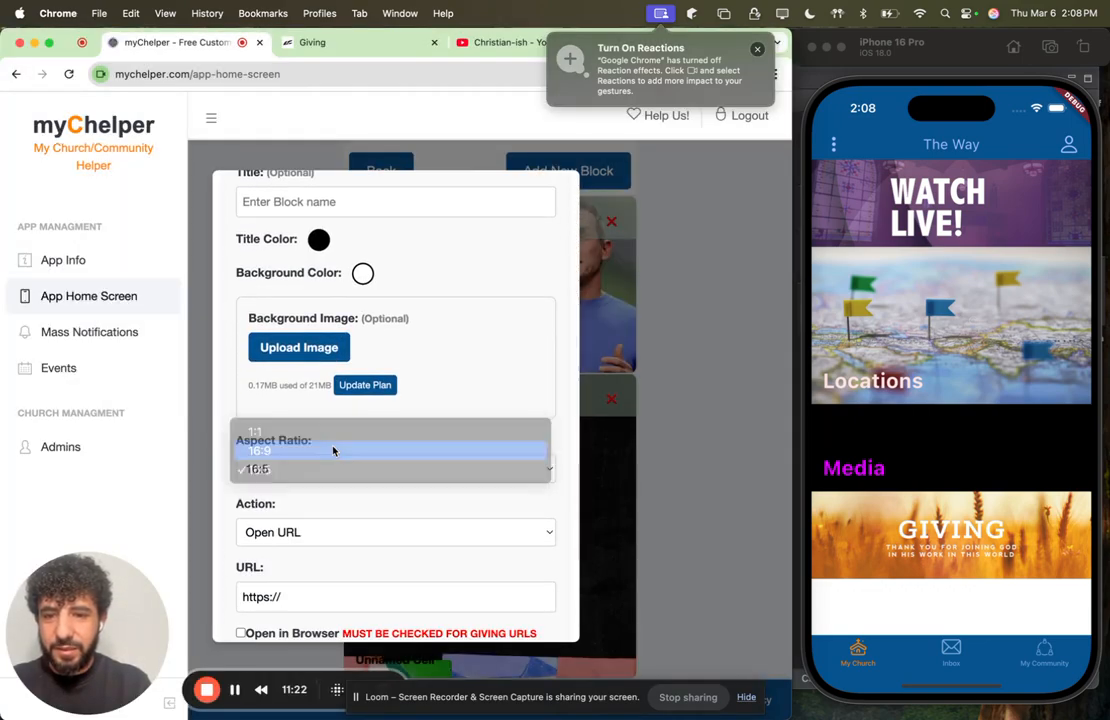
Step: Copy the Christian-ish playlist's URL from YouTube, set it as the third block's link and add the block to the page
{"action": "scroll", "coordinate": [347, 508], "scroll_direction": "down", "scroll_amount": 3}
{"action": "left_click", "coordinate": [313, 489]}
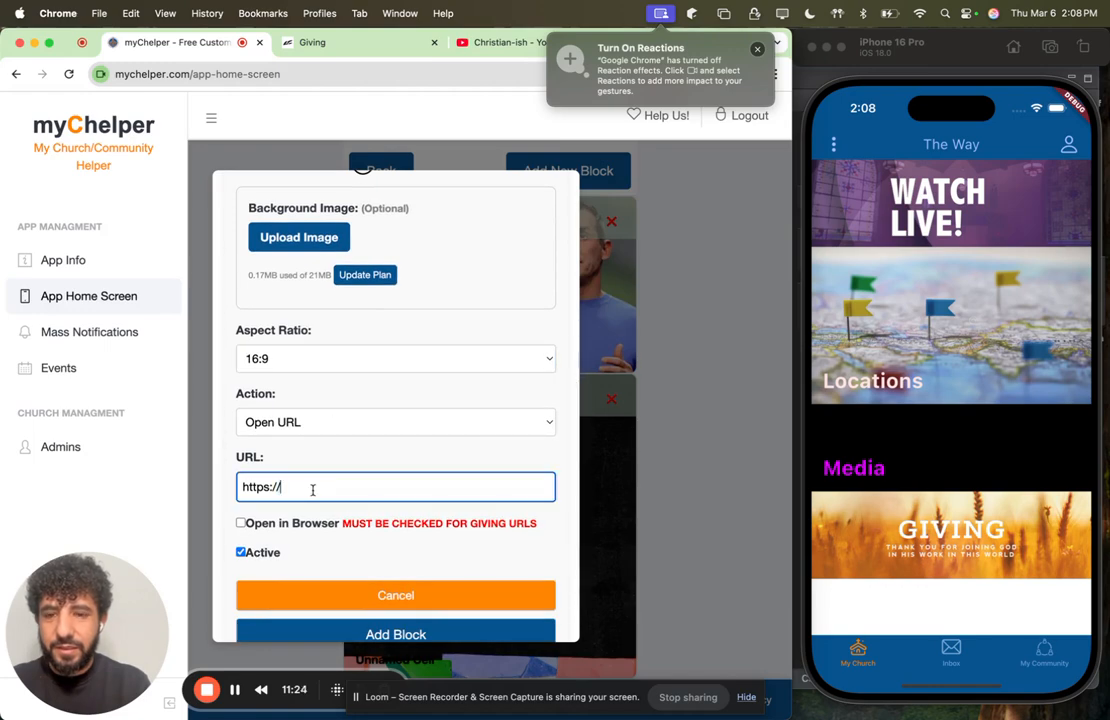
{"action": "left_click", "coordinate": [482, 42]}
{"action": "left_click", "coordinate": [466, 74]}
{"action": "key", "text": "super+c"}
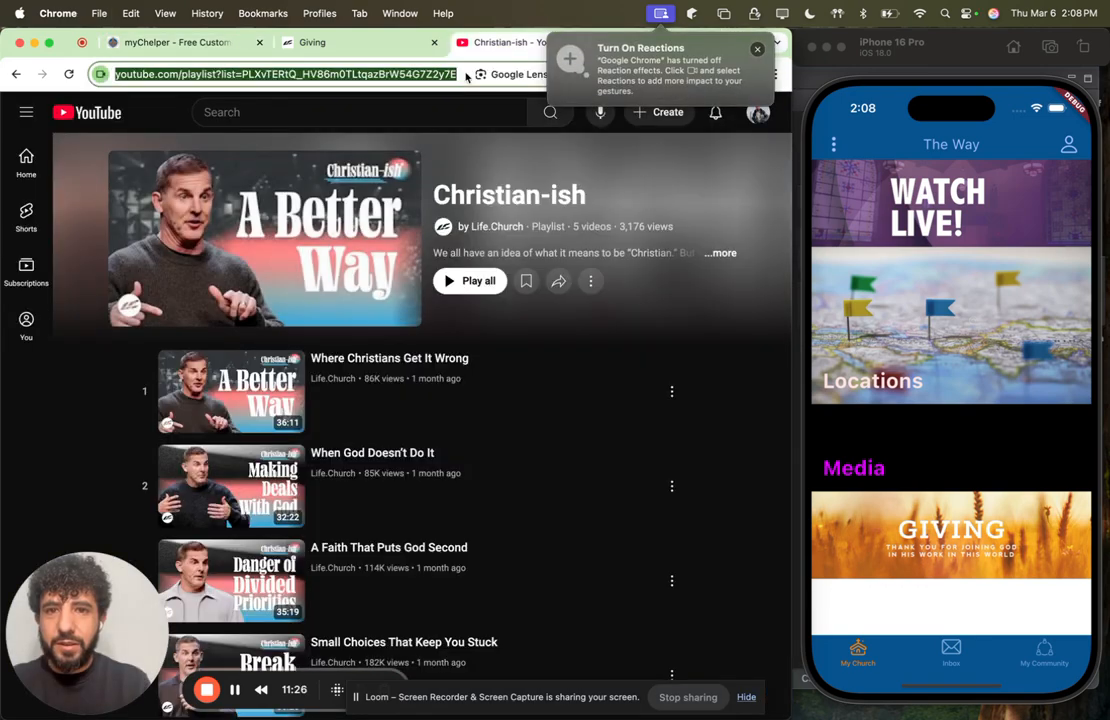
{"action": "left_click", "coordinate": [198, 42]}
{"action": "left_click", "coordinate": [311, 486]}
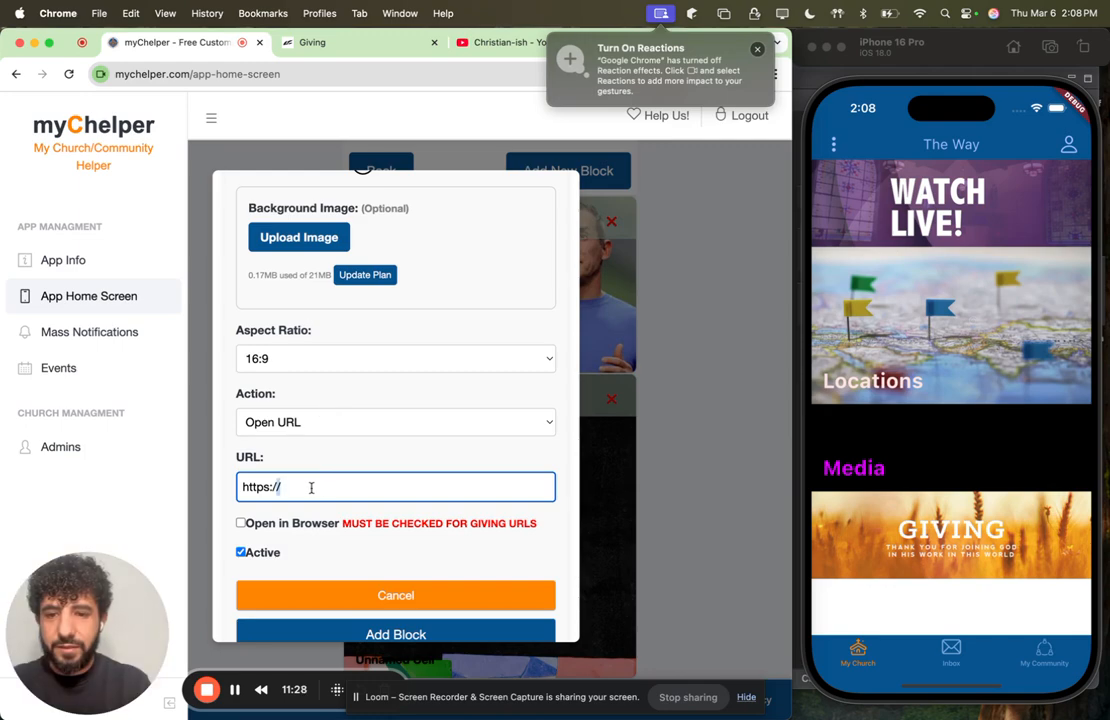
{"action": "key", "text": "super+v"}
{"action": "scroll", "coordinate": [313, 487], "scroll_direction": "down", "scroll_amount": 1}
{"action": "left_click", "coordinate": [384, 604]}
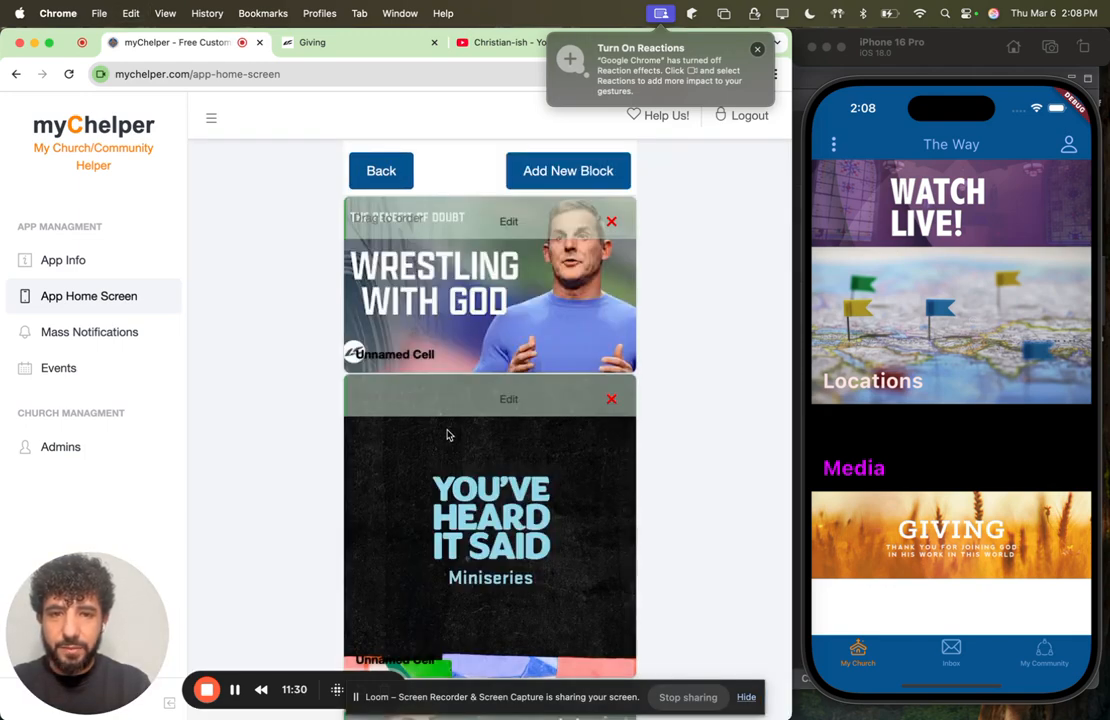
Step: Publish the Sermons sub page's changes and return to the home screen editor
{"action": "scroll", "coordinate": [448, 433], "scroll_direction": "down", "scroll_amount": 4}
{"action": "scroll", "coordinate": [448, 435], "scroll_direction": "up", "scroll_amount": 4}
{"action": "scroll", "coordinate": [455, 425], "scroll_direction": "down", "scroll_amount": 4}
{"action": "scroll", "coordinate": [469, 408], "scroll_direction": "up", "scroll_amount": 3}
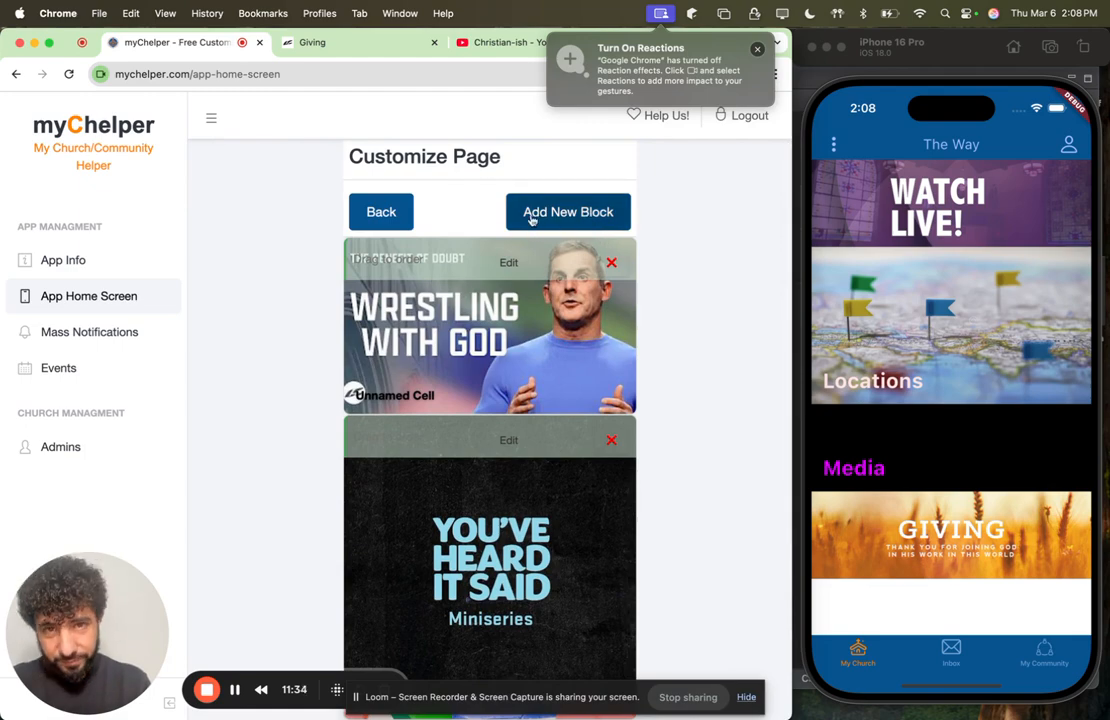
{"action": "scroll", "coordinate": [532, 220], "scroll_direction": "up", "scroll_amount": 2}
{"action": "left_click", "coordinate": [580, 186]}
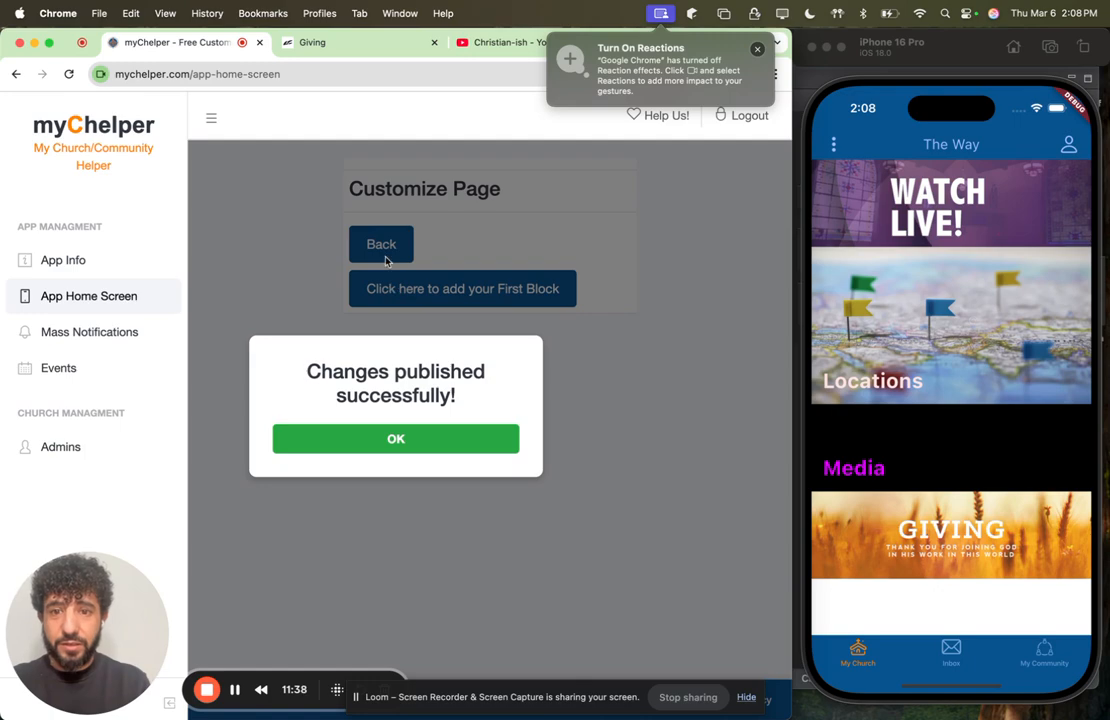
{"action": "left_click", "coordinate": [396, 440]}
{"action": "left_click", "coordinate": [390, 238]}
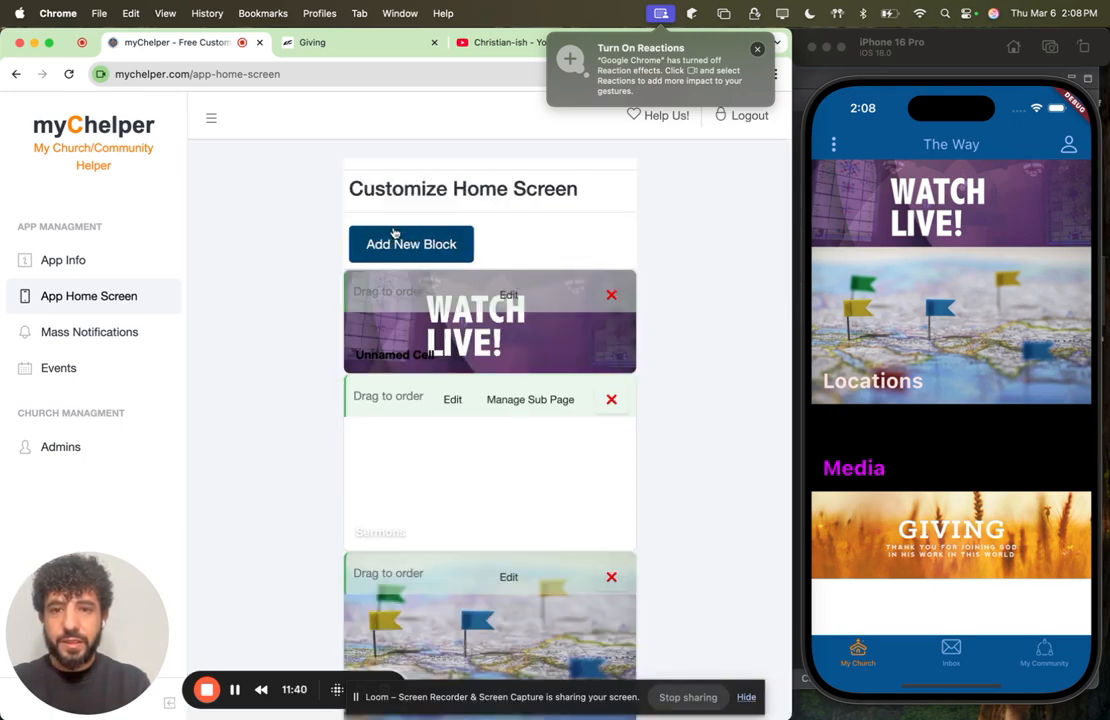
Step: Review the home screen's block order and the blocks on the Sermons sub page, ending back on the home screen editor
{"action": "scroll", "coordinate": [498, 463], "scroll_direction": "down", "scroll_amount": 5}
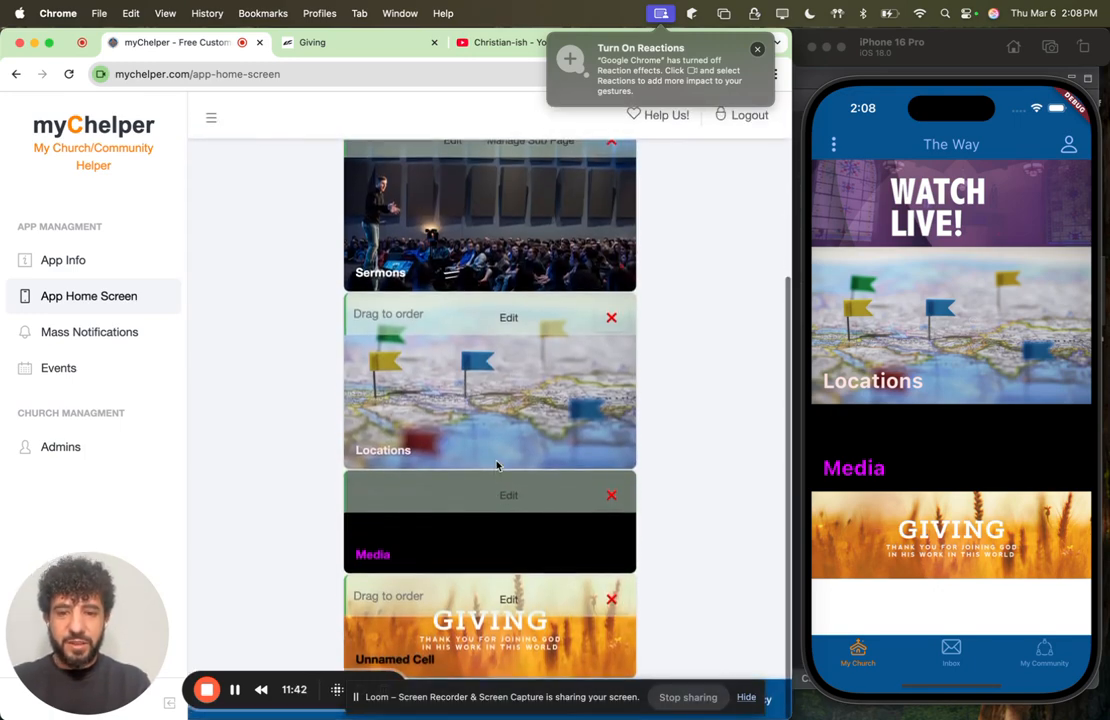
{"action": "scroll", "coordinate": [519, 560], "scroll_direction": "up", "scroll_amount": 3}
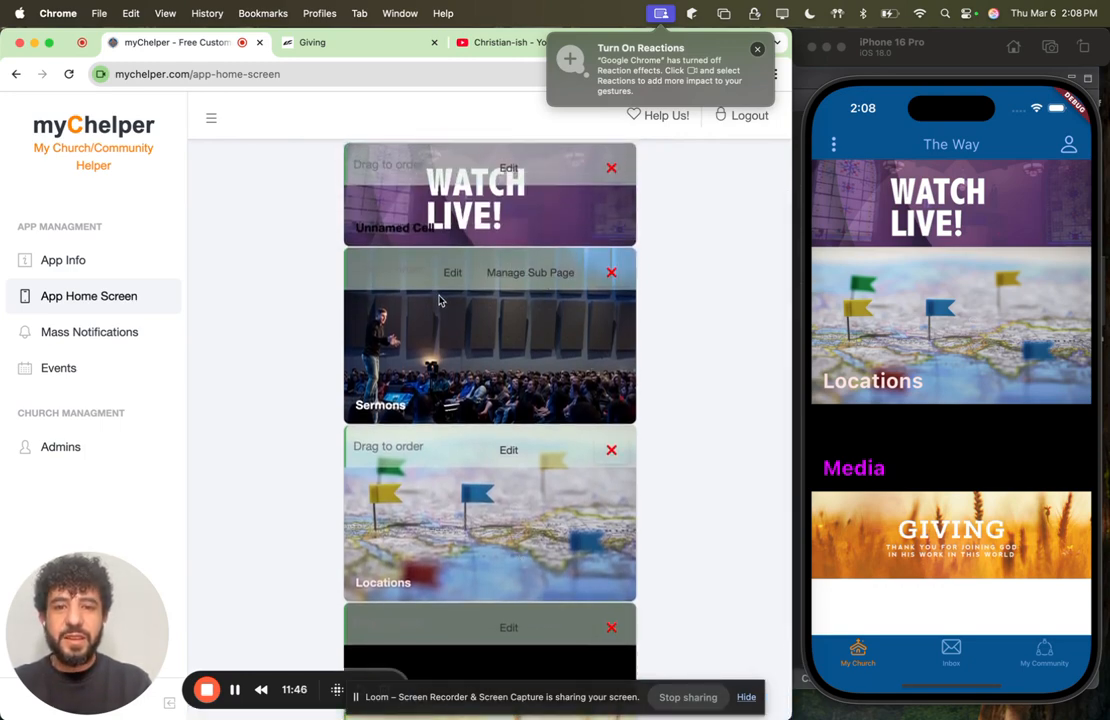
{"action": "scroll", "coordinate": [440, 300], "scroll_direction": "up", "scroll_amount": 3}
{"action": "scroll", "coordinate": [500, 325], "scroll_direction": "down", "scroll_amount": 2}
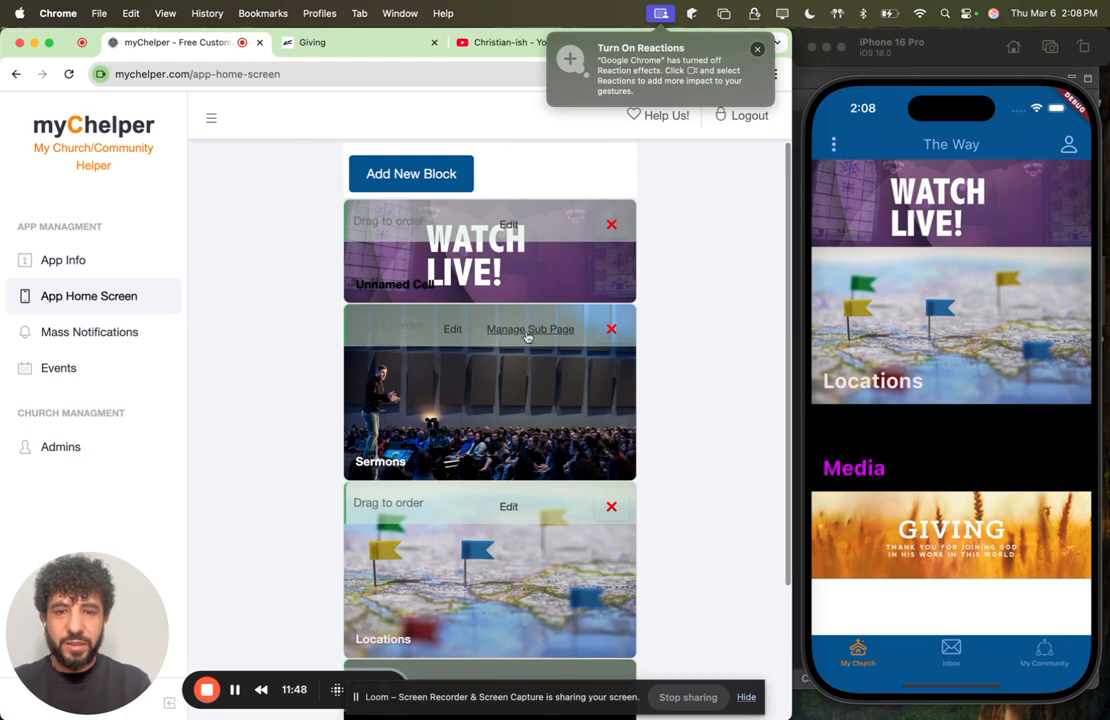
{"action": "left_click", "coordinate": [527, 337]}
{"action": "scroll", "coordinate": [526, 392], "scroll_direction": "down", "scroll_amount": 3}
{"action": "scroll", "coordinate": [526, 392], "scroll_direction": "up", "scroll_amount": 5}
{"action": "scroll", "coordinate": [527, 394], "scroll_direction": "down", "scroll_amount": 5}
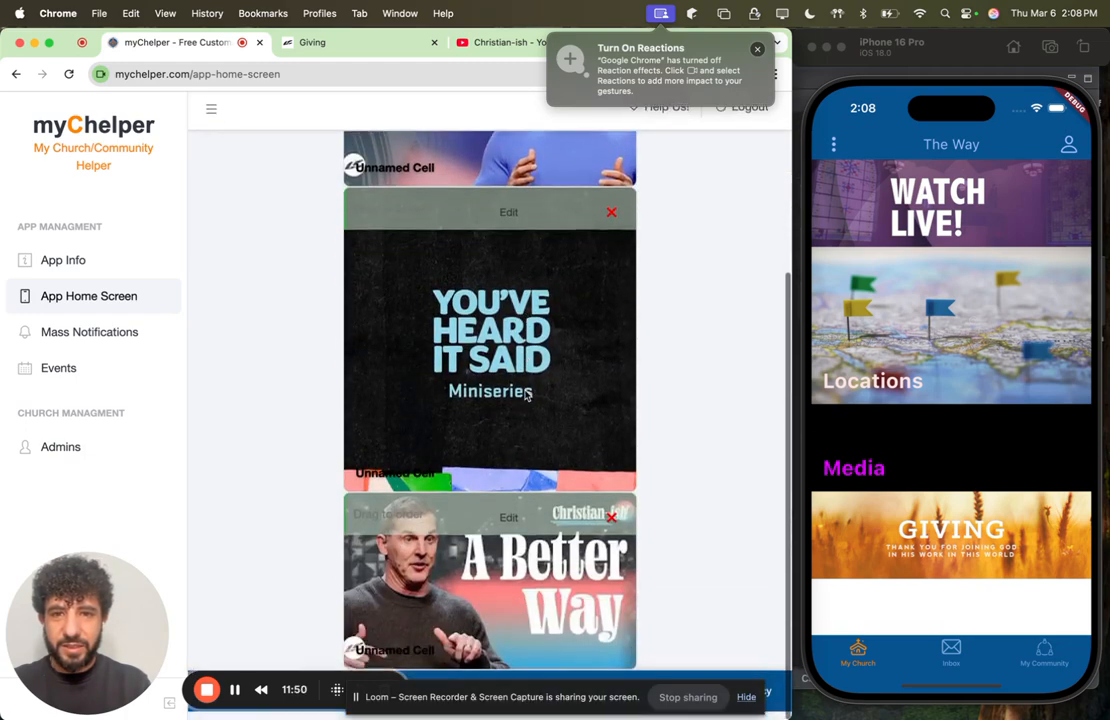
{"action": "scroll", "coordinate": [527, 394], "scroll_direction": "up", "scroll_amount": 5}
{"action": "left_click", "coordinate": [379, 255]}
Step: Reorder the home screen blocks so Giving sits directly below Sermons and Media sits above Locations
{"action": "scroll", "coordinate": [519, 337], "scroll_direction": "down", "scroll_amount": 4}
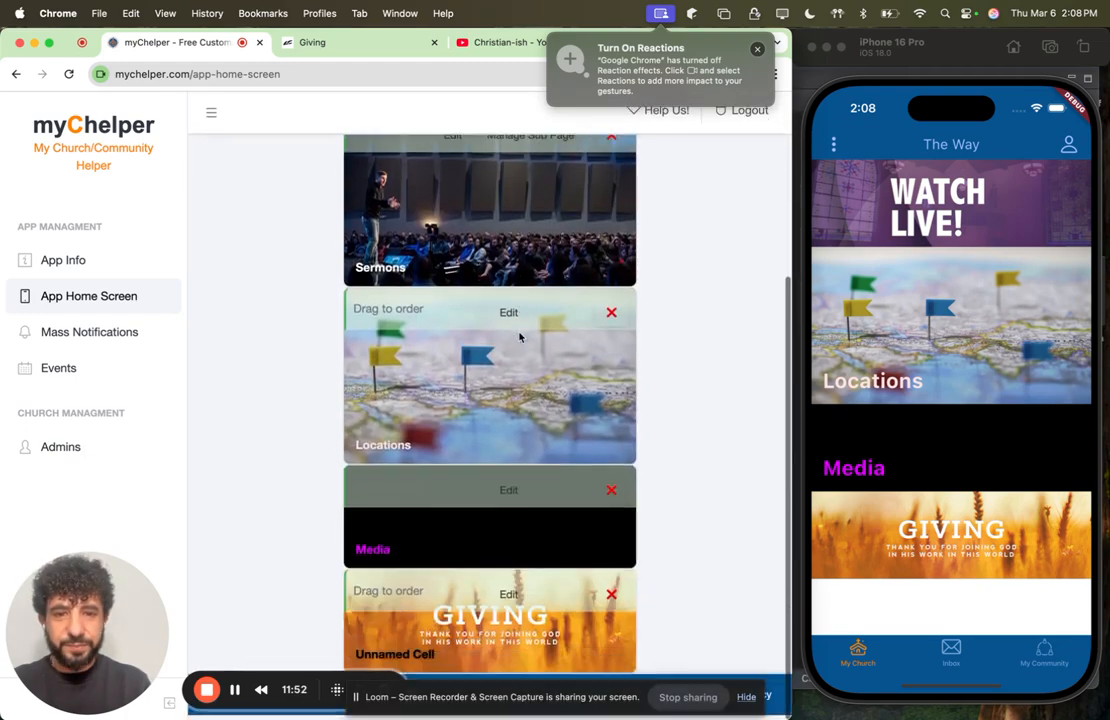
{"action": "scroll", "coordinate": [519, 337], "scroll_direction": "up", "scroll_amount": 2}
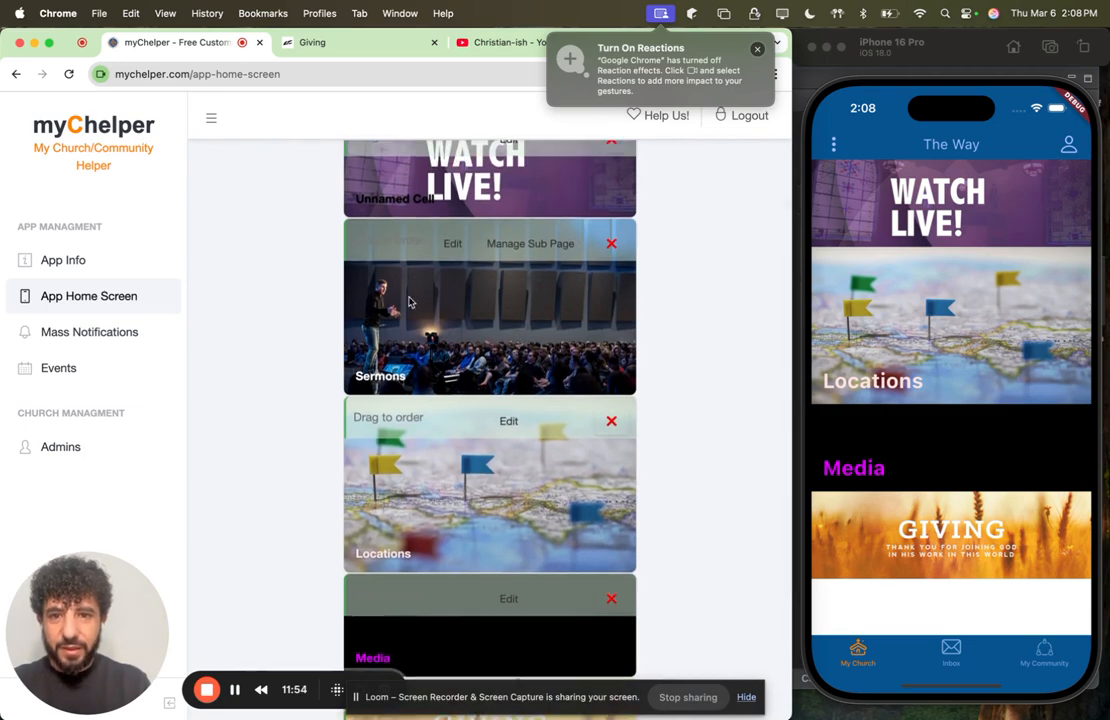
{"action": "scroll", "coordinate": [409, 302], "scroll_direction": "down", "scroll_amount": 1}
{"action": "scroll", "coordinate": [412, 290], "scroll_direction": "up", "scroll_amount": 1}
{"action": "scroll", "coordinate": [419, 270], "scroll_direction": "up", "scroll_amount": 2}
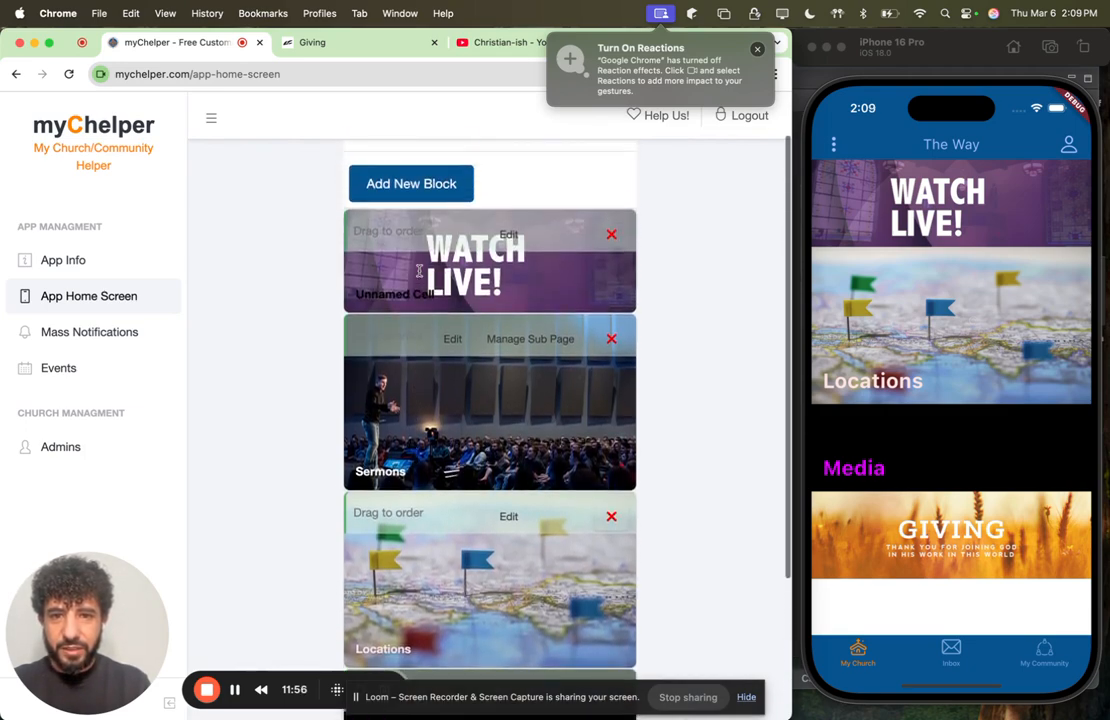
{"action": "scroll", "coordinate": [419, 270], "scroll_direction": "up", "scroll_amount": 1}
{"action": "scroll", "coordinate": [420, 274], "scroll_direction": "down", "scroll_amount": 2}
{"action": "scroll", "coordinate": [400, 332], "scroll_direction": "down", "scroll_amount": 2}
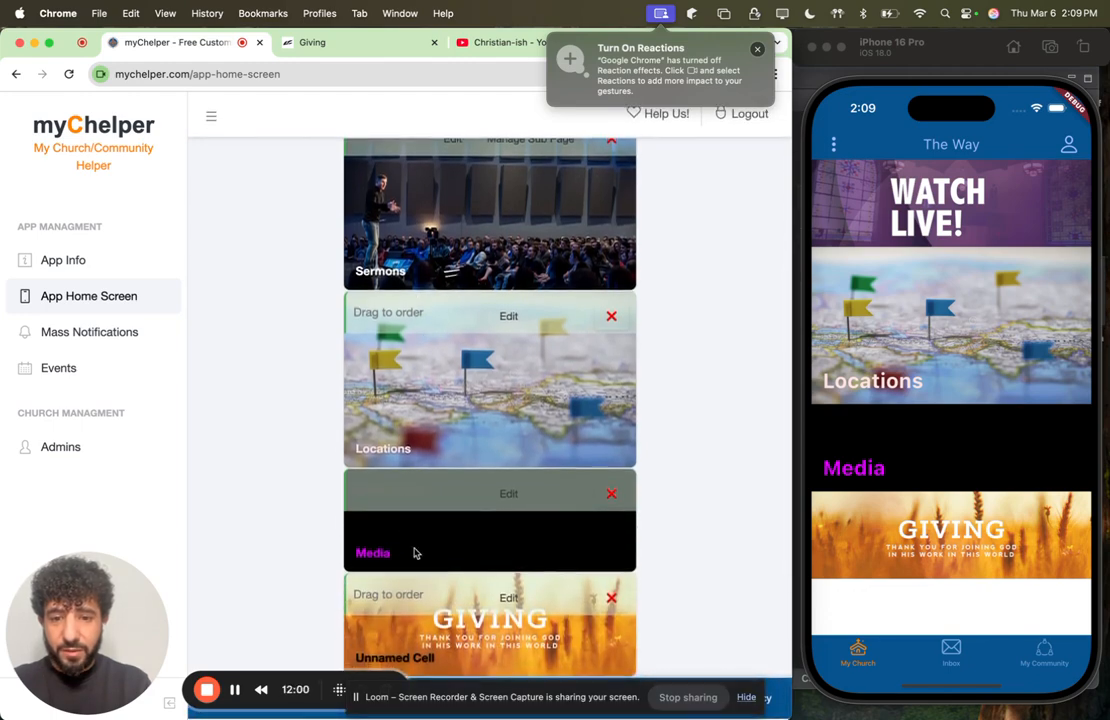
{"action": "left_click_drag", "start_coordinate": [390, 597], "coordinate": [384, 323]}
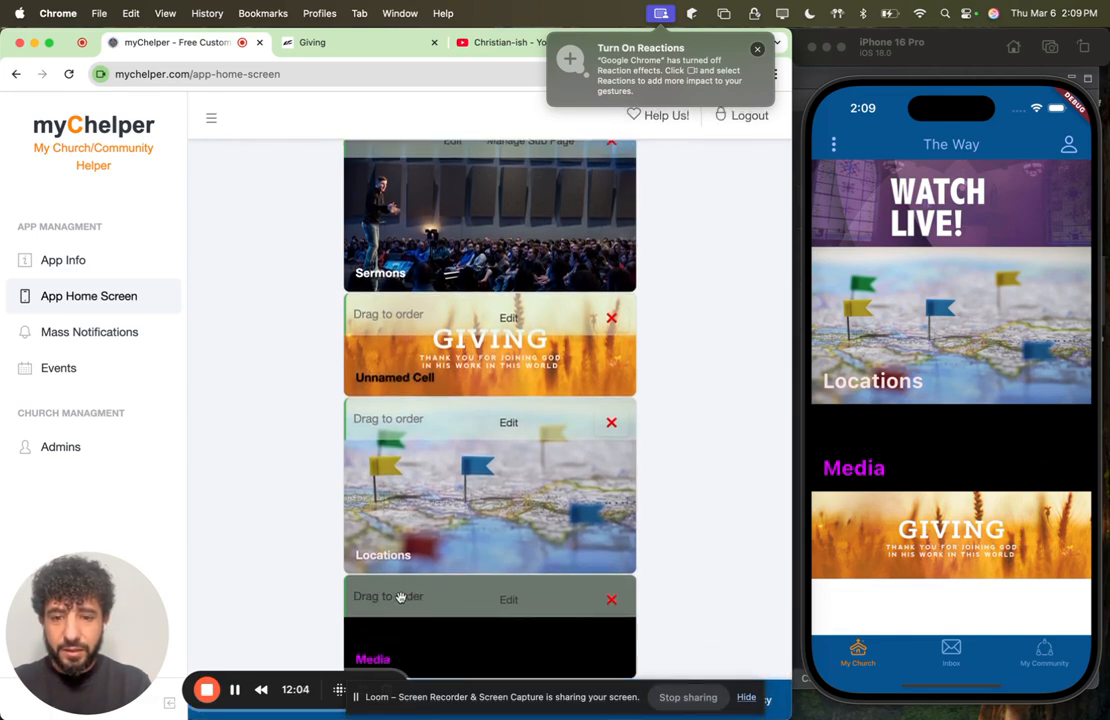
{"action": "left_click_drag", "start_coordinate": [420, 591], "coordinate": [416, 523]}
Step: Publish the reordered home screen
{"action": "scroll", "coordinate": [420, 527], "scroll_direction": "up", "scroll_amount": 1}
{"action": "scroll", "coordinate": [420, 500], "scroll_direction": "up", "scroll_amount": 5}
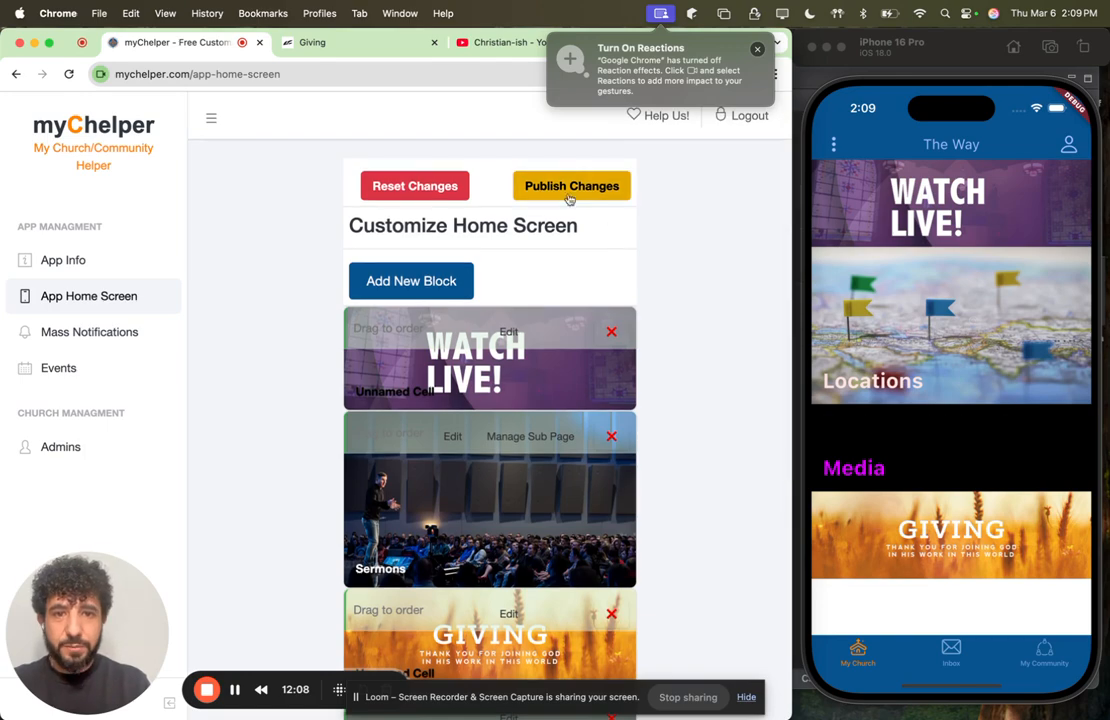
{"action": "left_click", "coordinate": [571, 187]}
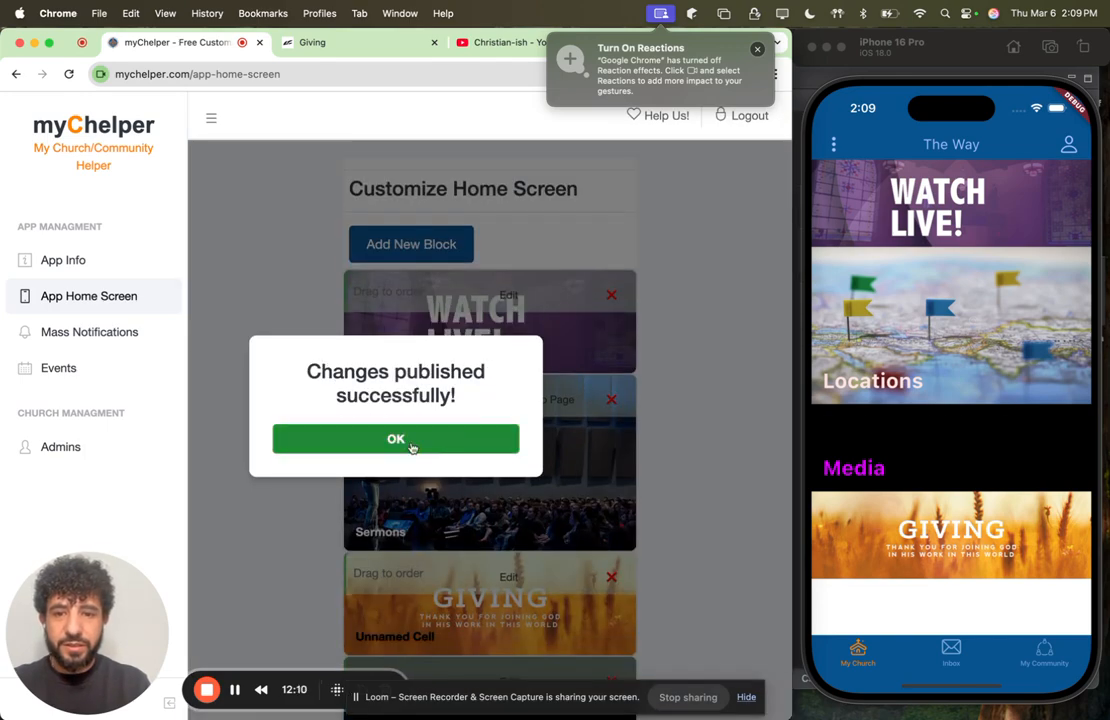
Step: Dismiss the publish confirmation, refresh the app's home screen in the iPhone simulator, and open the Sermons sub page
{"action": "left_click", "coordinate": [411, 446]}
{"action": "left_click_drag", "start_coordinate": [957, 187], "coordinate": [980, 470]}
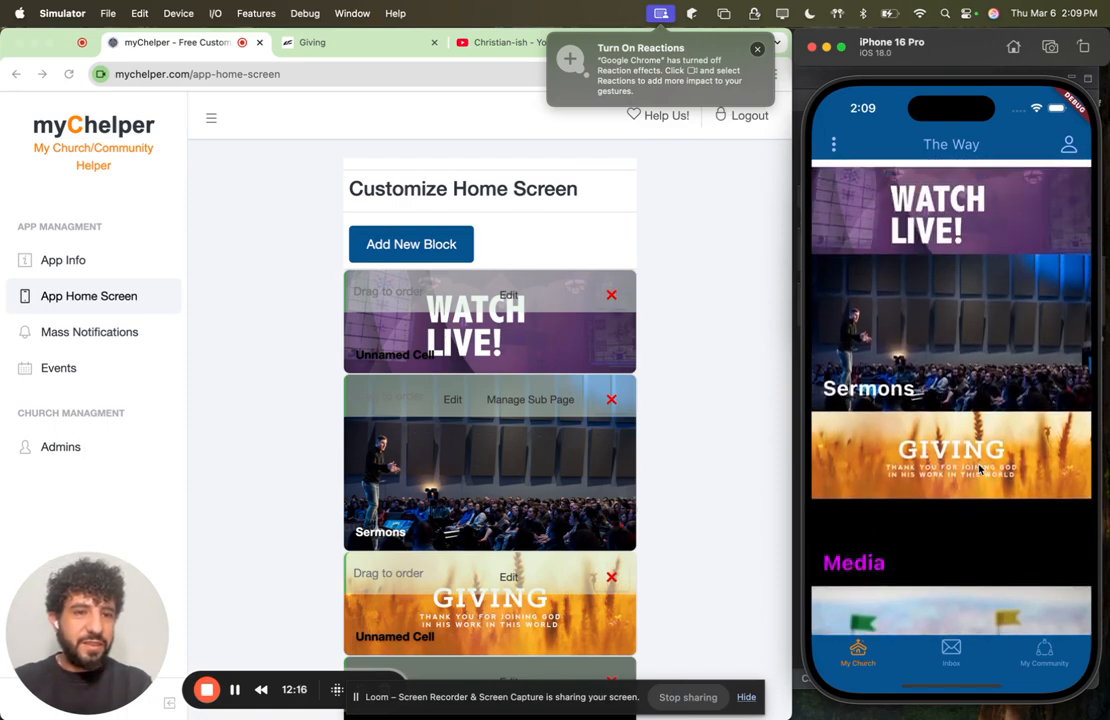
{"action": "left_click", "coordinate": [912, 347]}
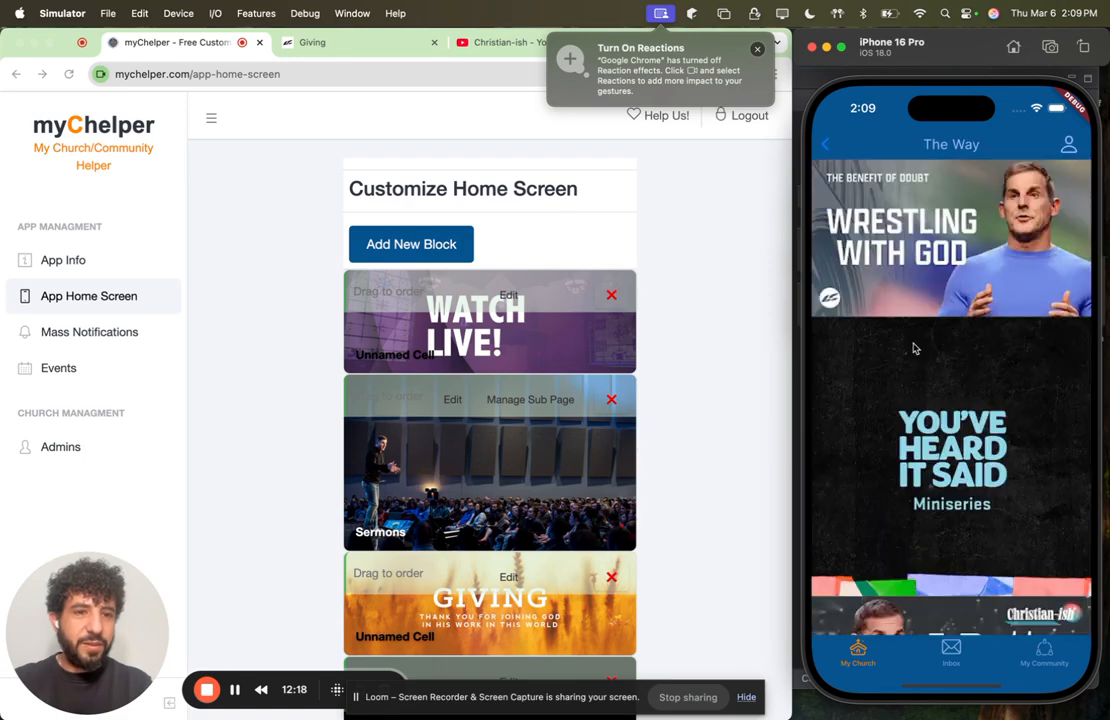
{"action": "left_click_drag", "start_coordinate": [940, 434], "coordinate": [938, 372]}
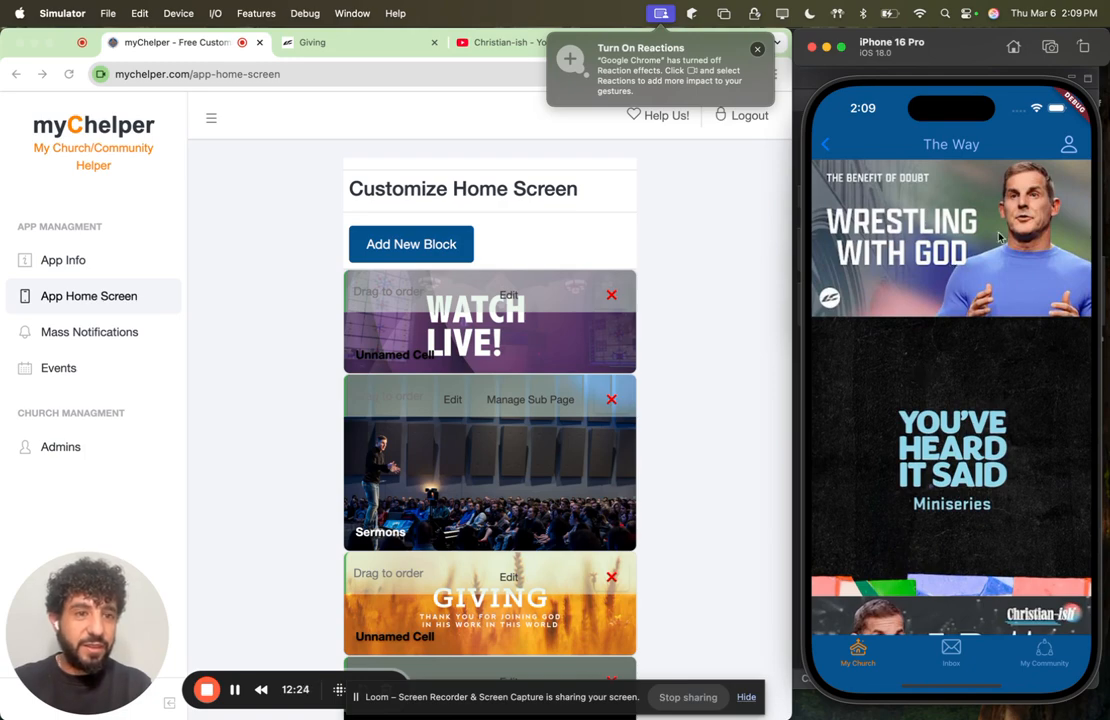
Step: Test The Benefit of Doubt playlist by playing "Trusting God When Nothing Makes Sense" in the simulator, and return to the app's home screen
{"action": "left_click", "coordinate": [966, 243]}
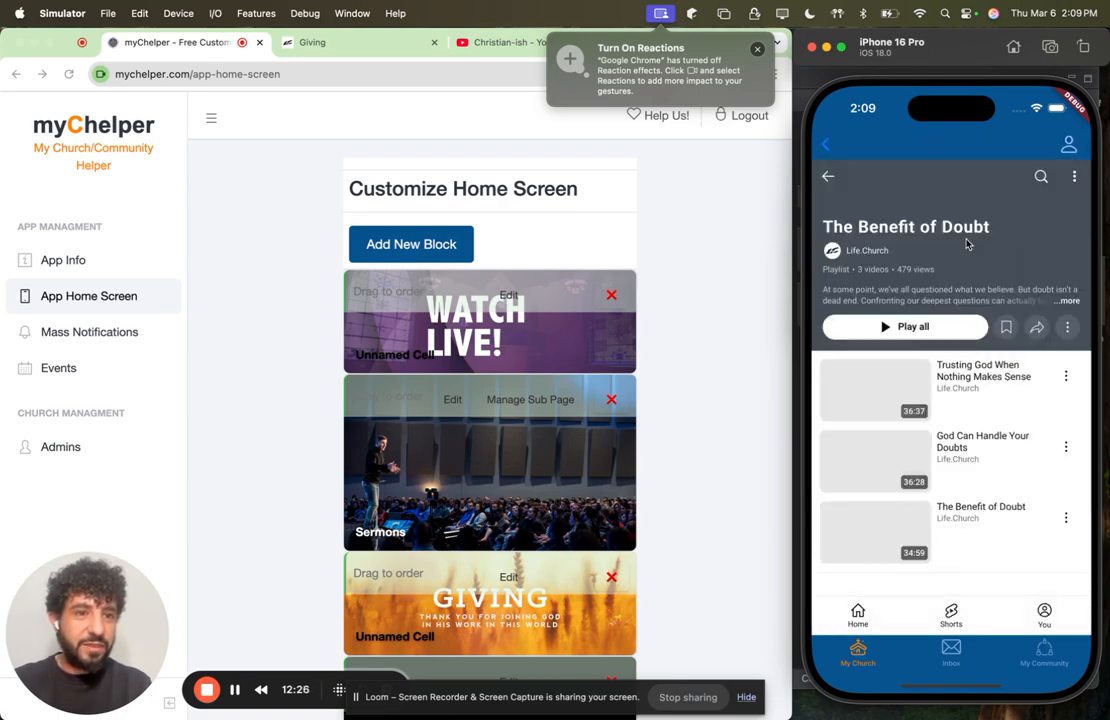
{"action": "left_click_drag", "start_coordinate": [962, 471], "coordinate": [951, 289]}
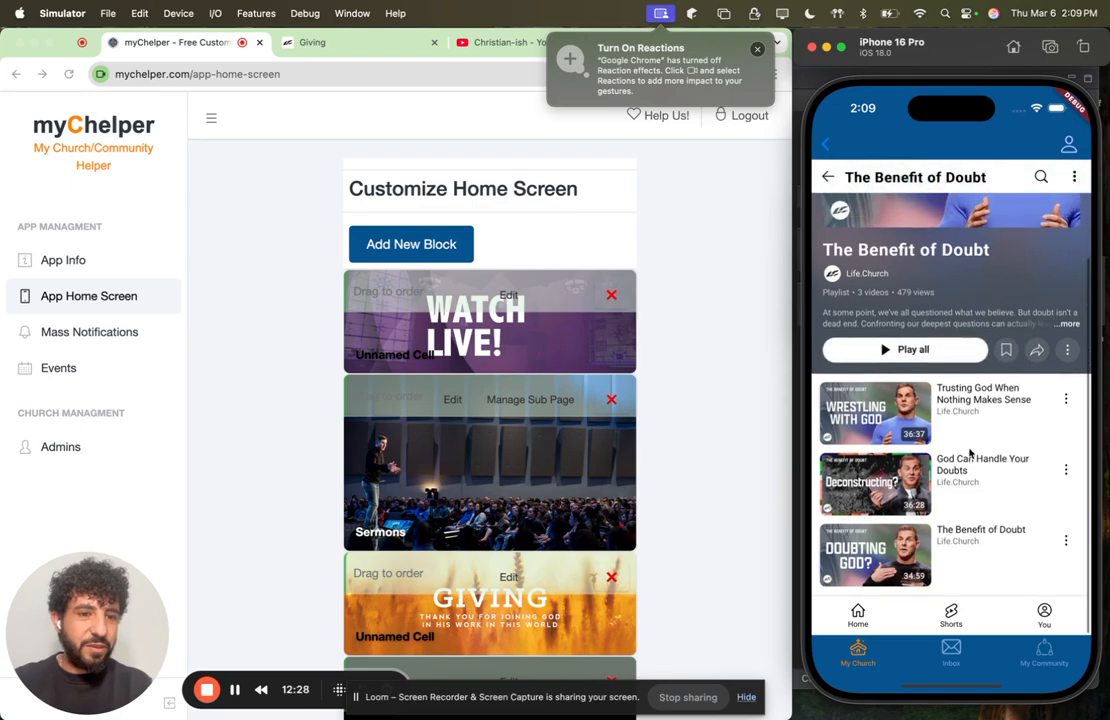
{"action": "left_click", "coordinate": [905, 415]}
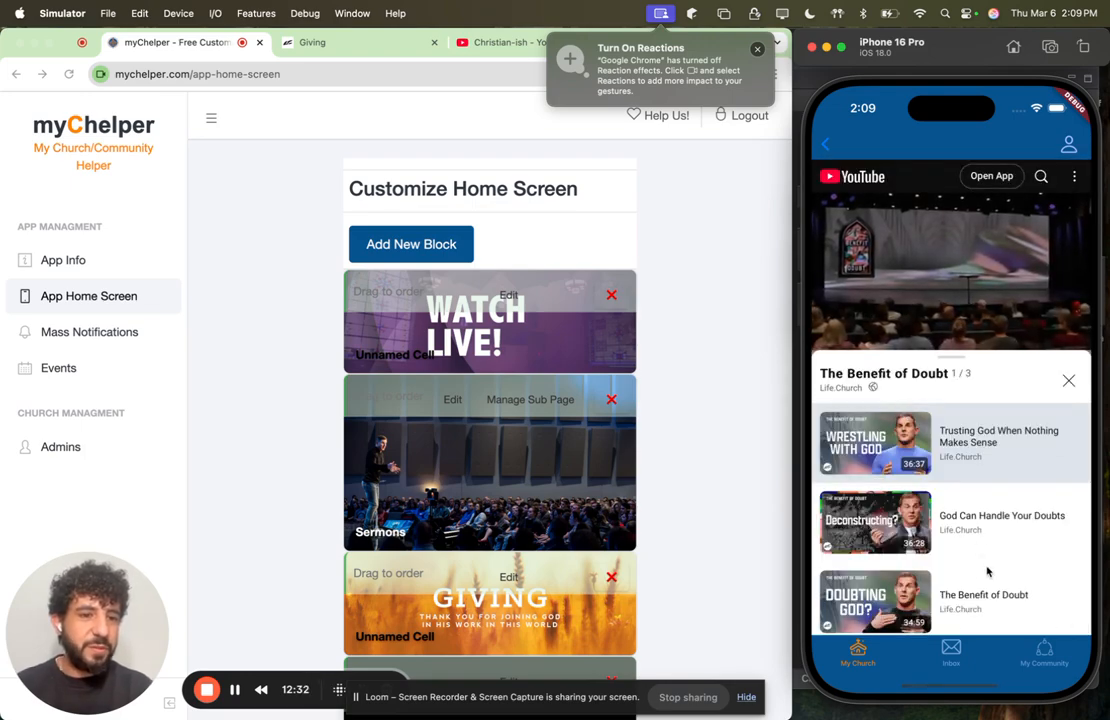
{"action": "left_click_drag", "start_coordinate": [988, 571], "coordinate": [986, 503]}
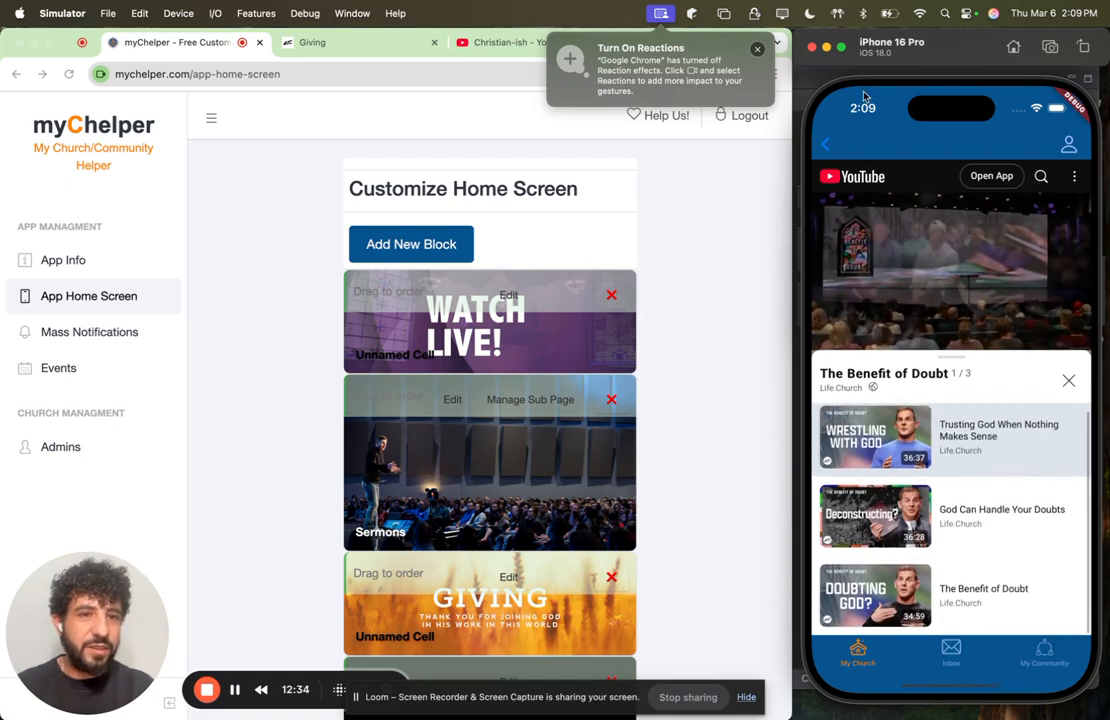
{"action": "left_click", "coordinate": [827, 145]}
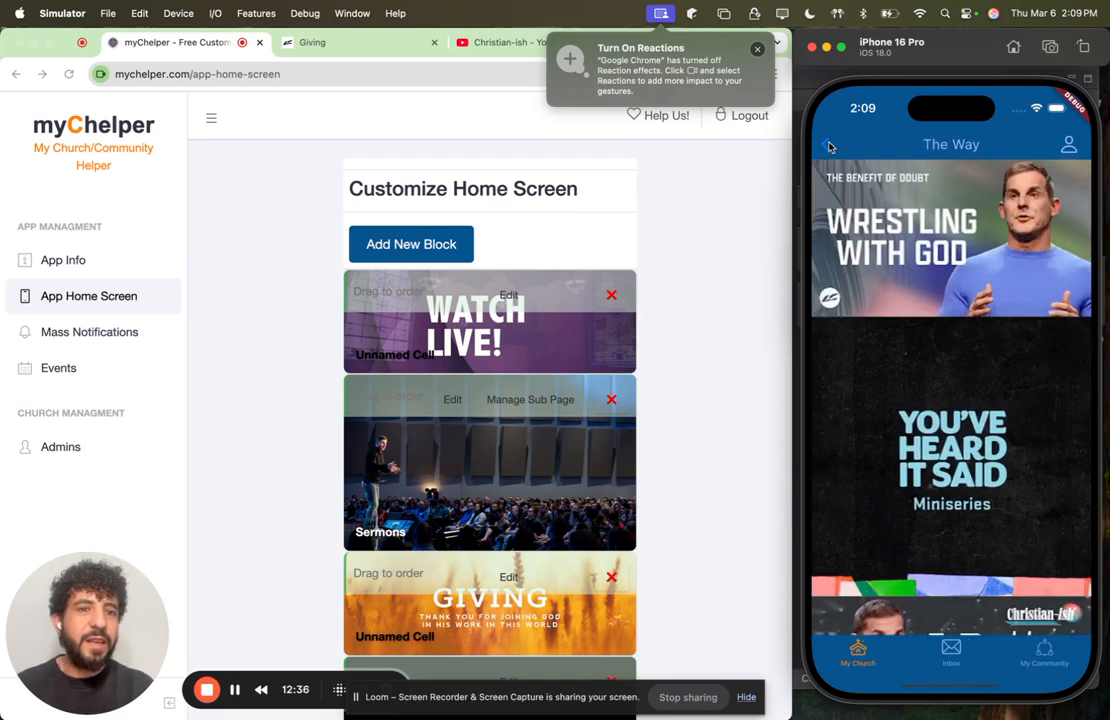
{"action": "left_click", "coordinate": [828, 145]}
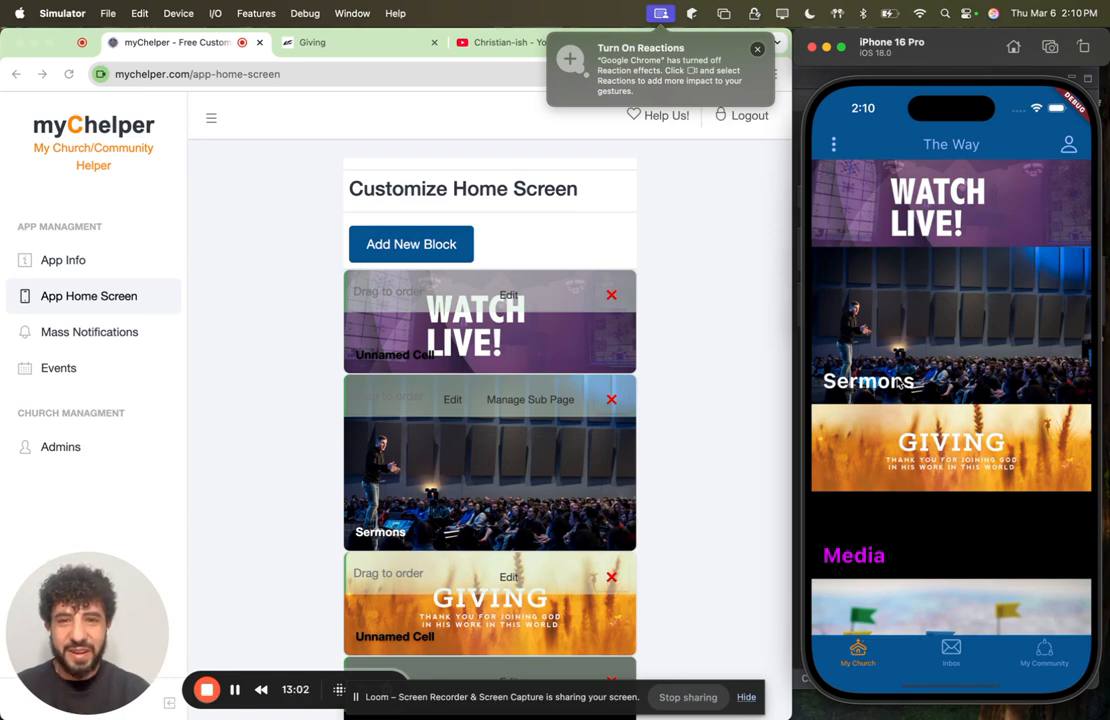
{"action": "scroll", "coordinate": [649, 432], "scroll_direction": "down", "scroll_amount": 5}
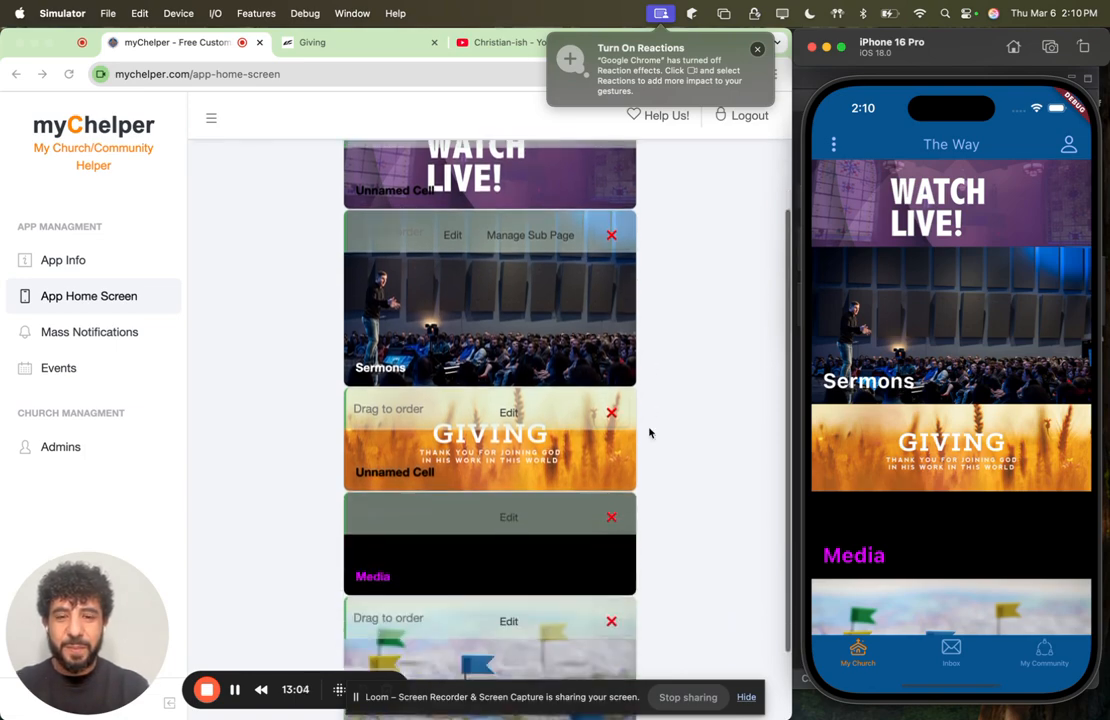